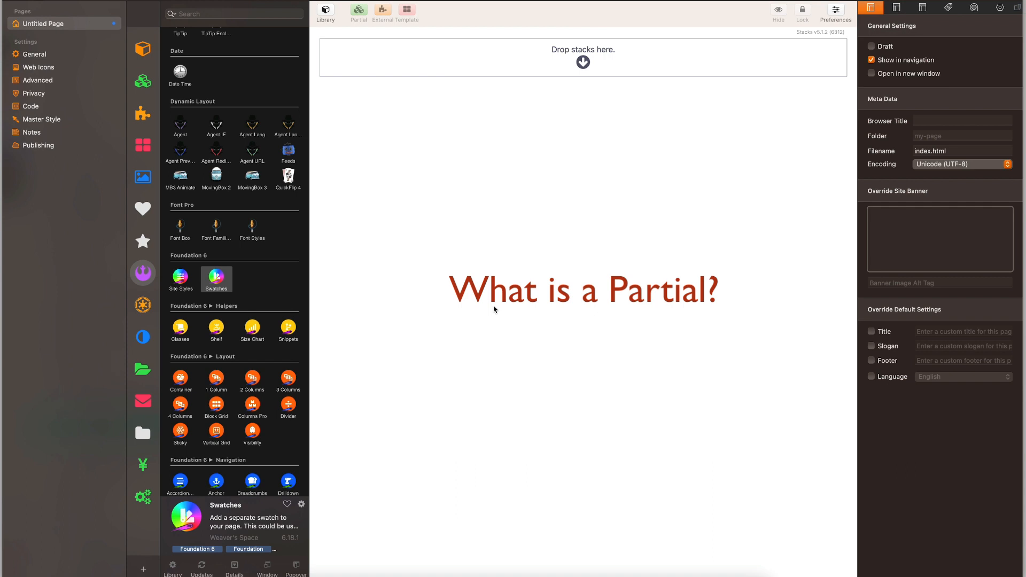
Add the Foundation 6 Site Styles stack to the empty page
{"action": "left_click", "coordinate": [520, 252]}
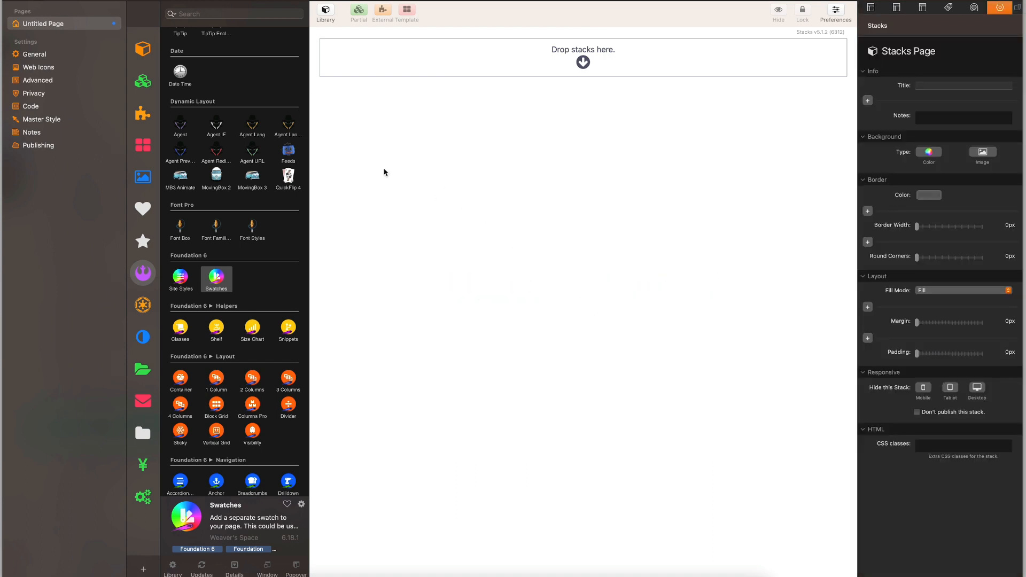
{"action": "scroll", "coordinate": [268, 153], "scroll_direction": "up", "scroll_amount": 10}
{"action": "scroll", "coordinate": [267, 155], "scroll_direction": "down", "scroll_amount": 7}
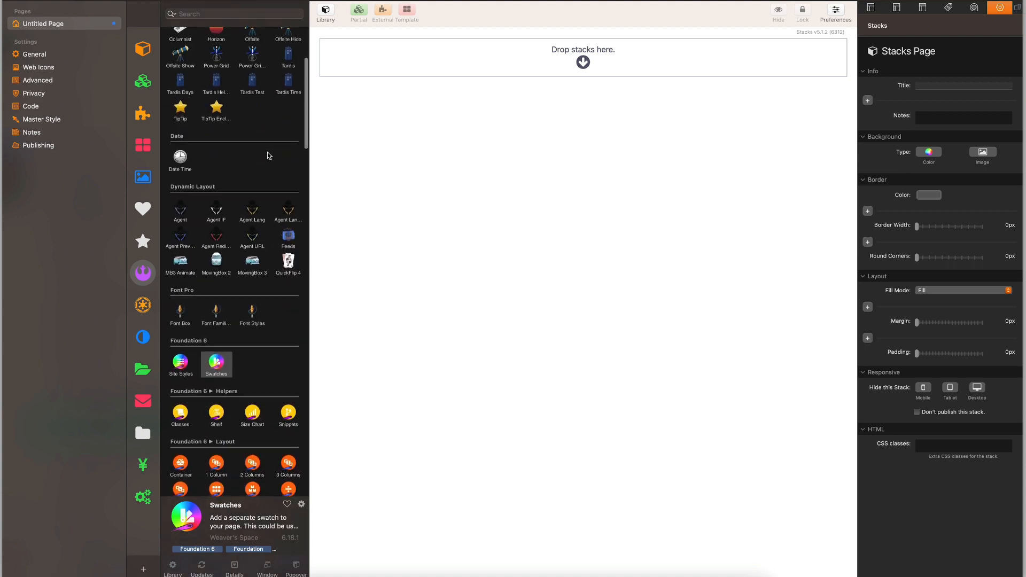
{"action": "left_click_drag", "start_coordinate": [180, 362], "coordinate": [439, 299]}
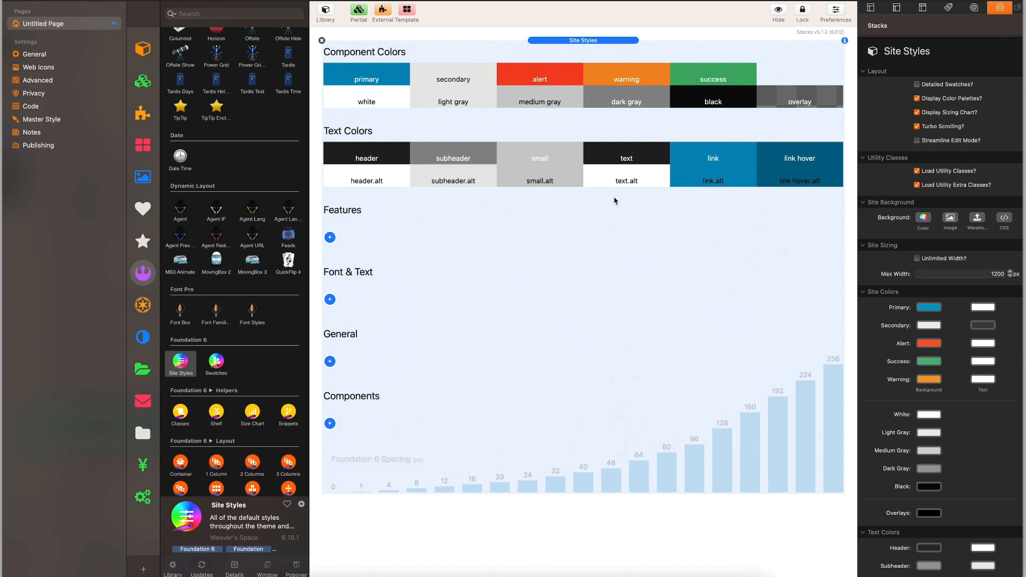
Add Preloader and Font Awesome 5 CSS + Fonts to the Features section of Site Styles
{"action": "left_click", "coordinate": [330, 237]}
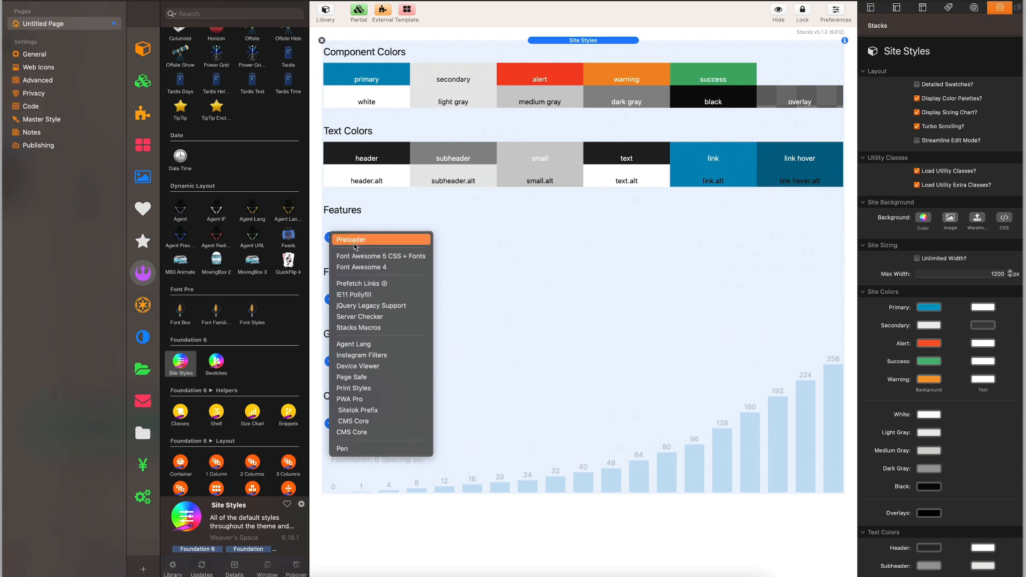
{"action": "left_click", "coordinate": [353, 241]}
{"action": "left_click", "coordinate": [434, 237]}
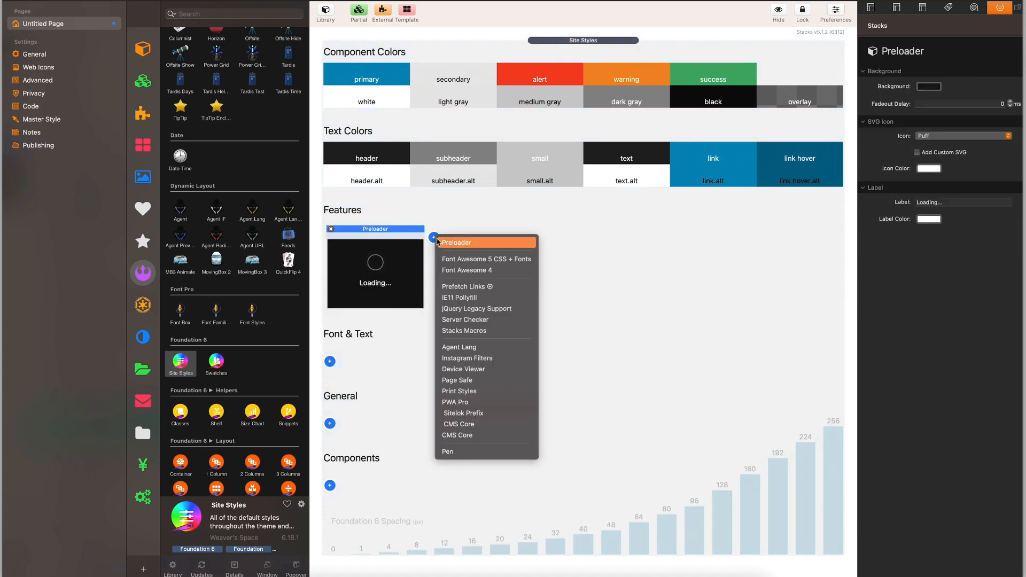
{"action": "left_click", "coordinate": [482, 260]}
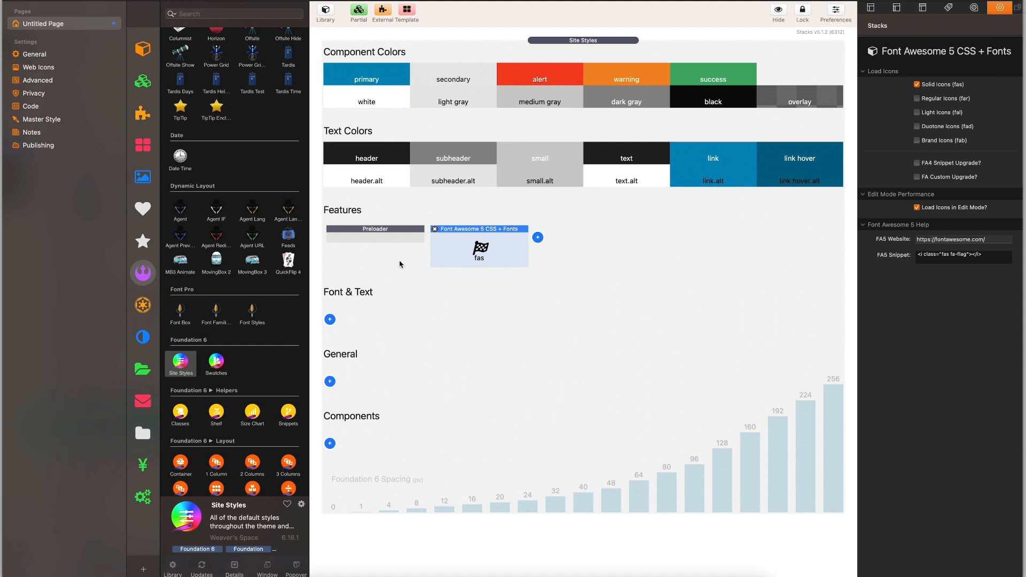
Add a Google Font under Font & Text and a Background swatch under General
{"action": "left_click", "coordinate": [330, 319]}
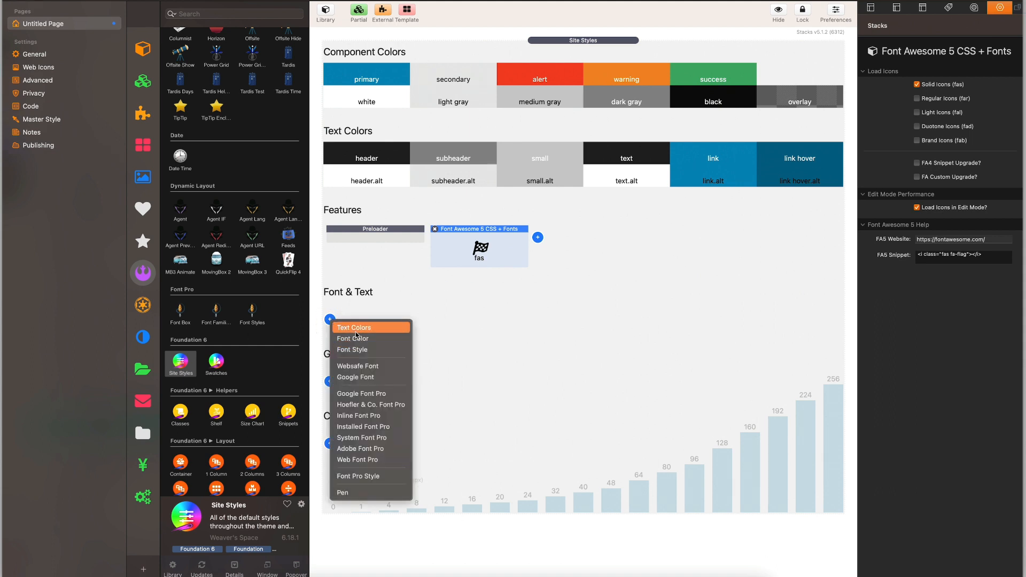
{"action": "left_click", "coordinate": [356, 380]}
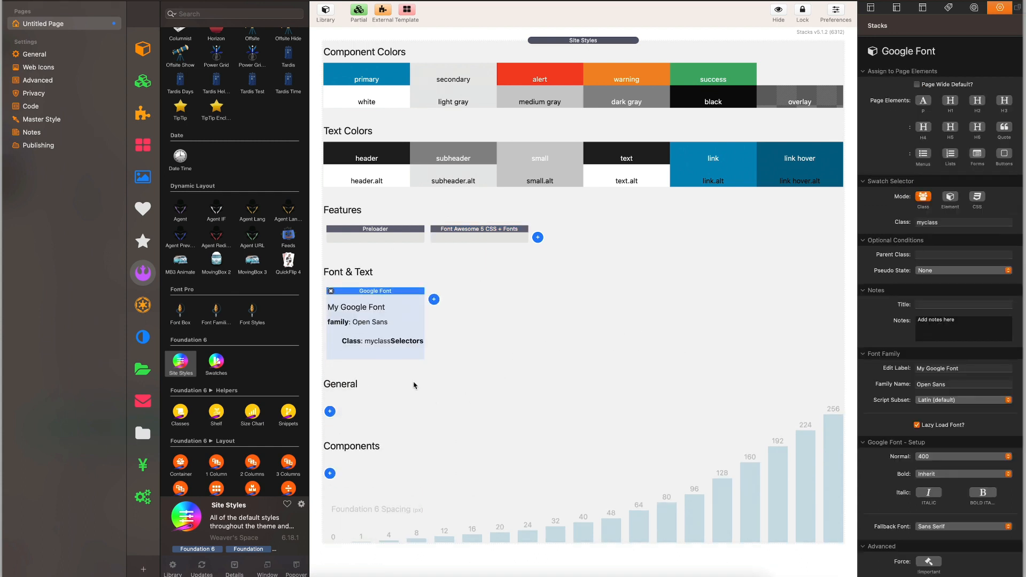
{"action": "left_click", "coordinate": [330, 412]}
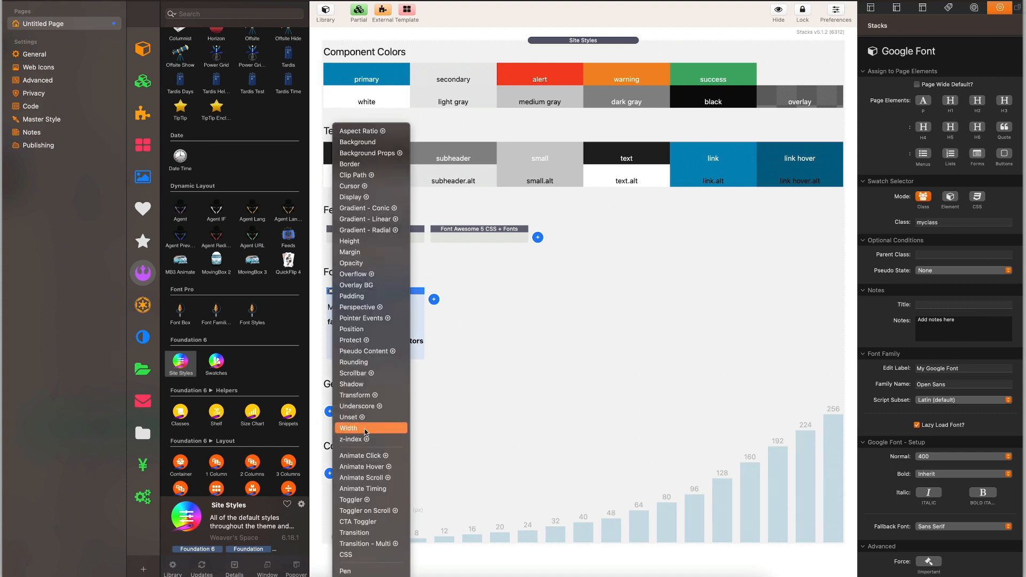
{"action": "left_click", "coordinate": [358, 142]}
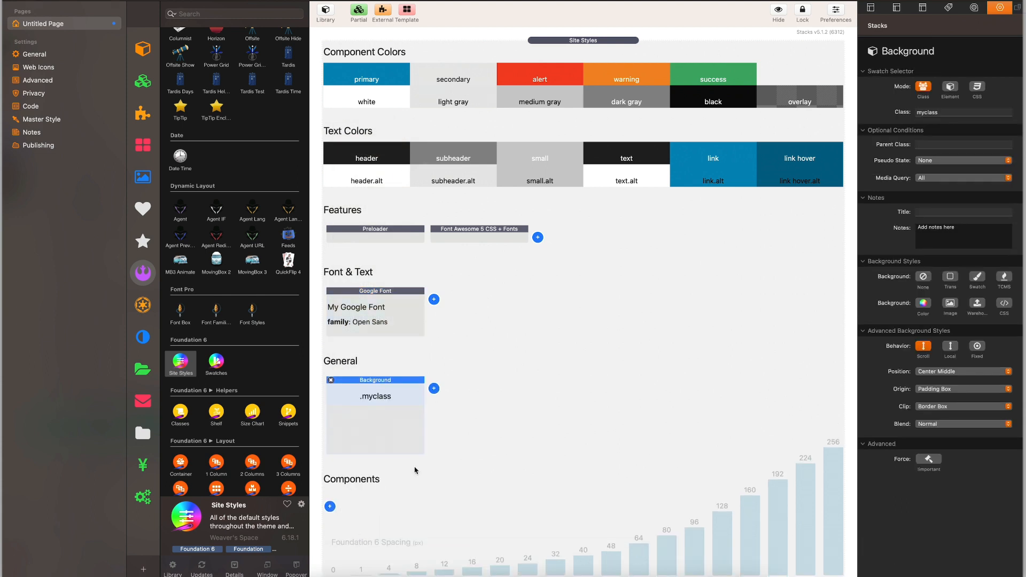
{"action": "scroll", "coordinate": [506, 471], "scroll_direction": "down", "scroll_amount": 1}
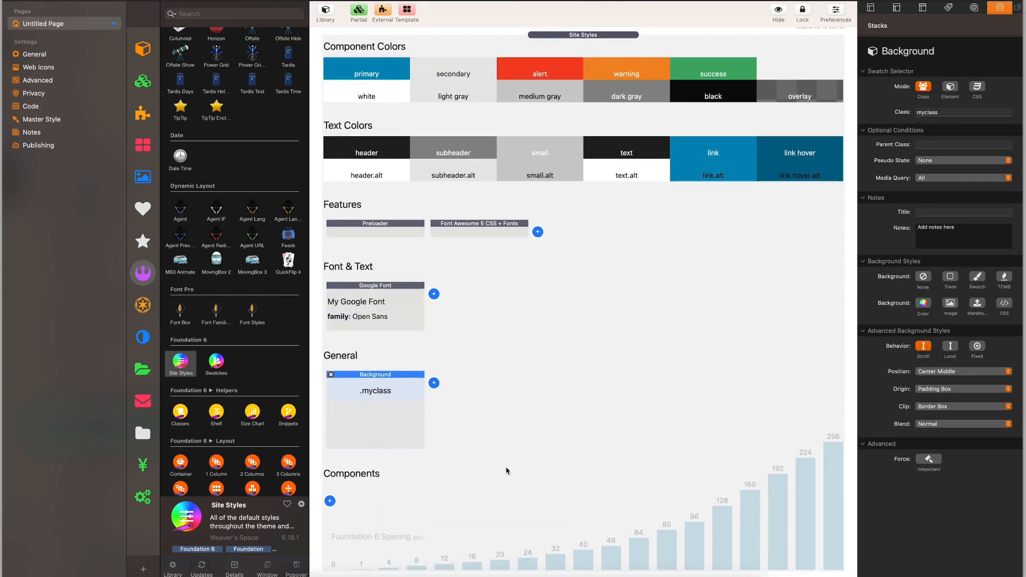
Rename the untitled page as Home
{"action": "double_click", "coordinate": [48, 26]}
{"action": "type", "text": "Home"}
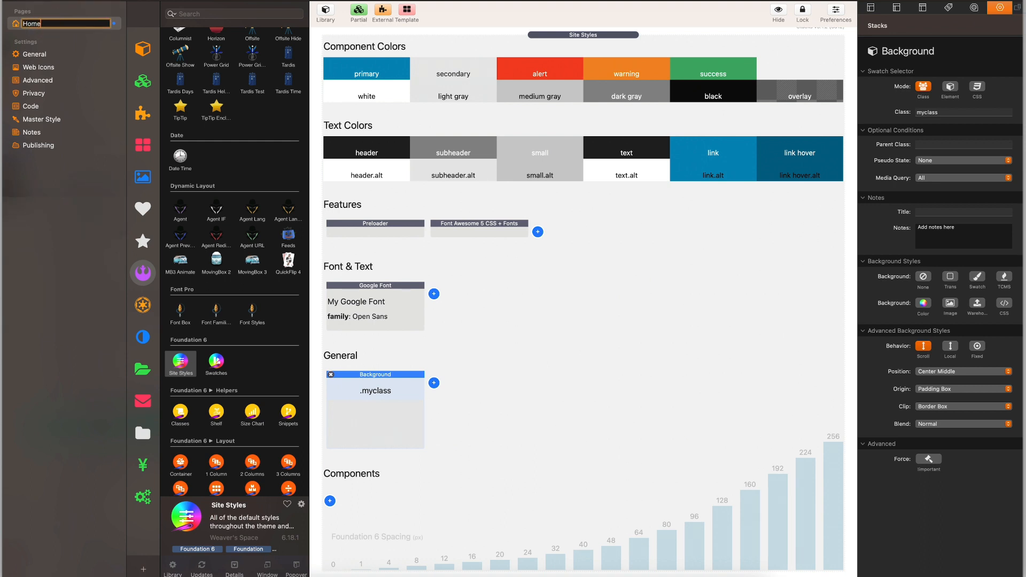
{"action": "key", "text": "Return"}
Duplicate the Home page and name the copy About Us
{"action": "left_click", "coordinate": [18, 25]}
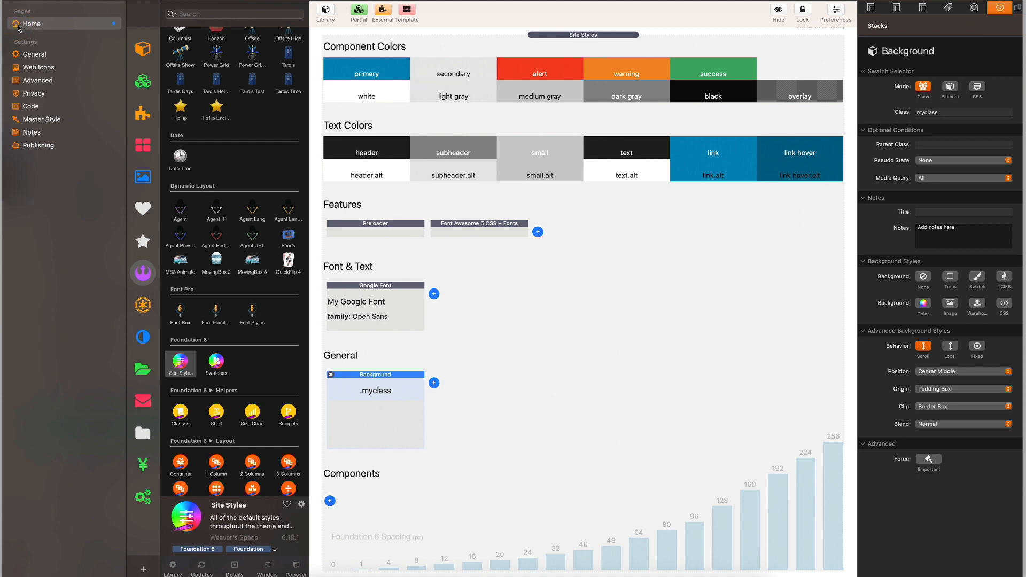
{"action": "key", "text": "super+d"}
{"action": "double_click", "coordinate": [36, 37]}
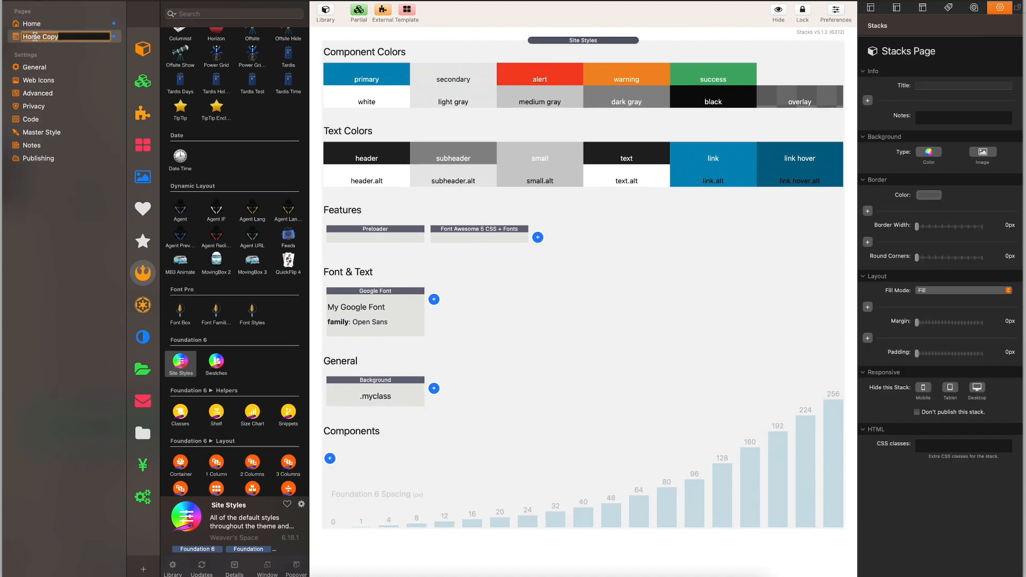
{"action": "type", "text": "About Us"}
{"action": "key", "text": "Return"}
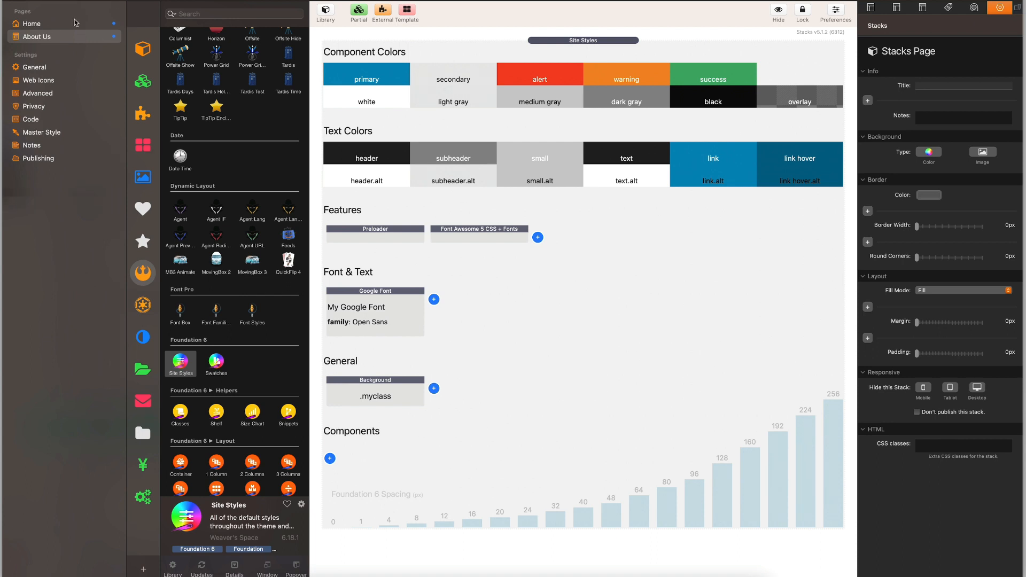
Give the Background swatch on the About Us page a dark red-brown colour fill, hex 4A1408
{"action": "left_click", "coordinate": [47, 38]}
{"action": "left_click", "coordinate": [384, 386]}
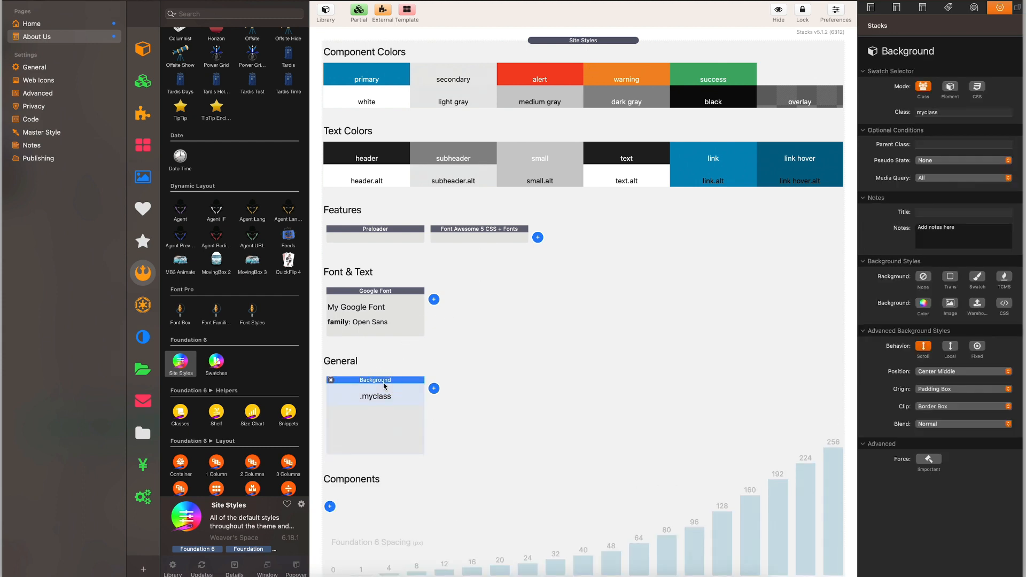
{"action": "left_click", "coordinate": [923, 303]}
{"action": "left_click", "coordinate": [936, 338]}
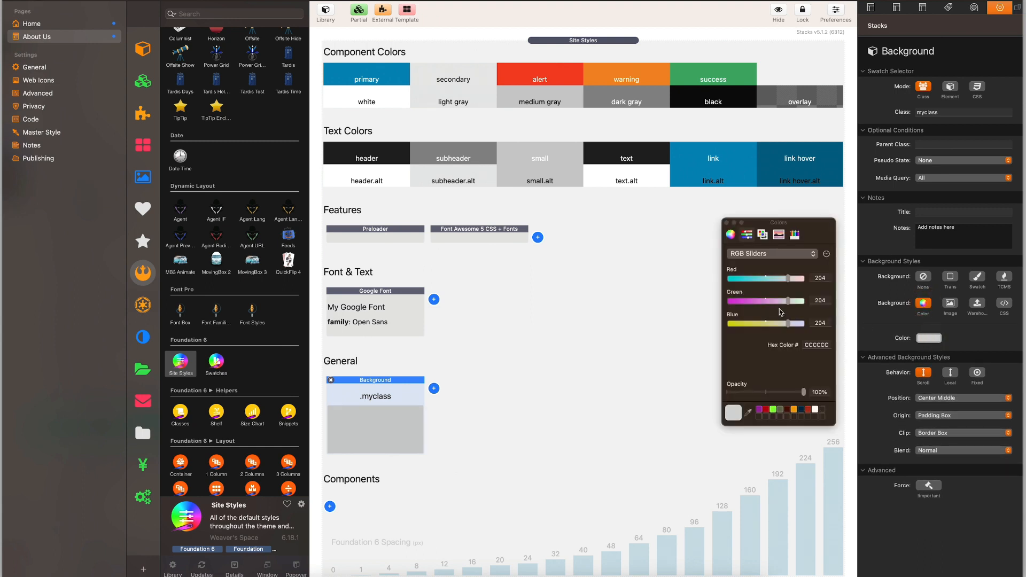
{"action": "left_click", "coordinate": [787, 410]}
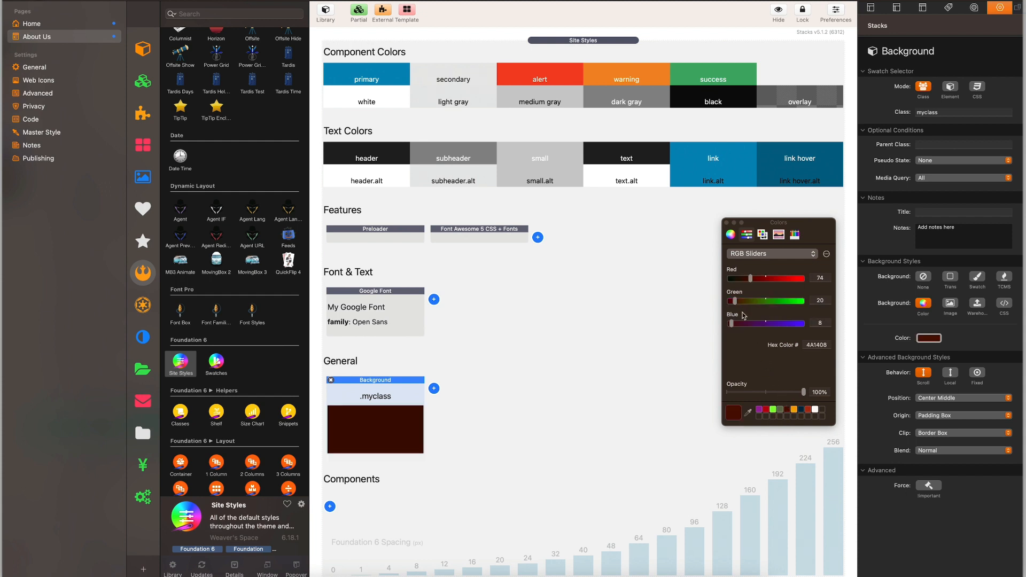
{"action": "left_click", "coordinate": [726, 222]}
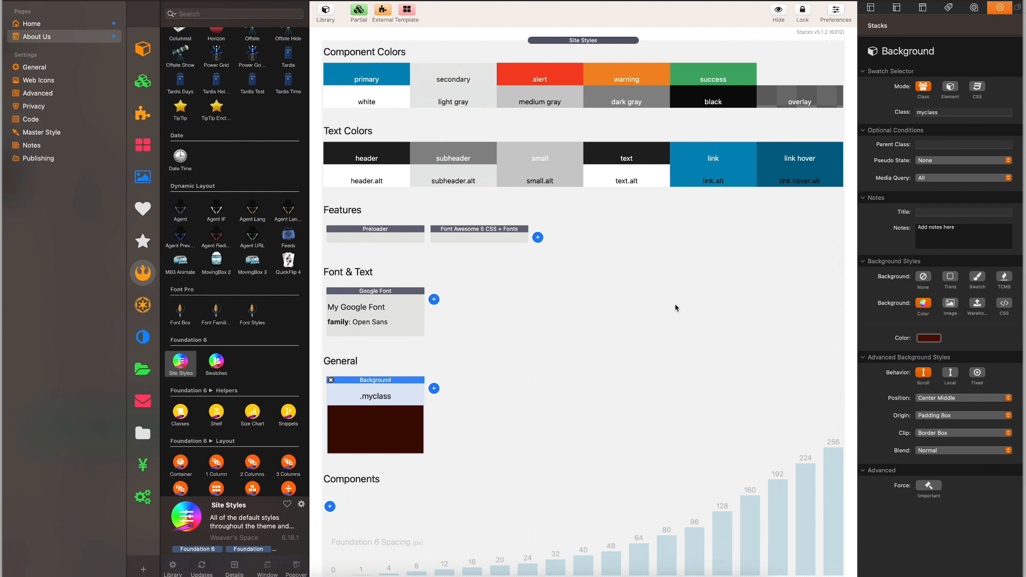
Compare the Background swatch on the Home page with the one on the About Us page
{"action": "left_click", "coordinate": [63, 26]}
{"action": "left_click", "coordinate": [402, 386]}
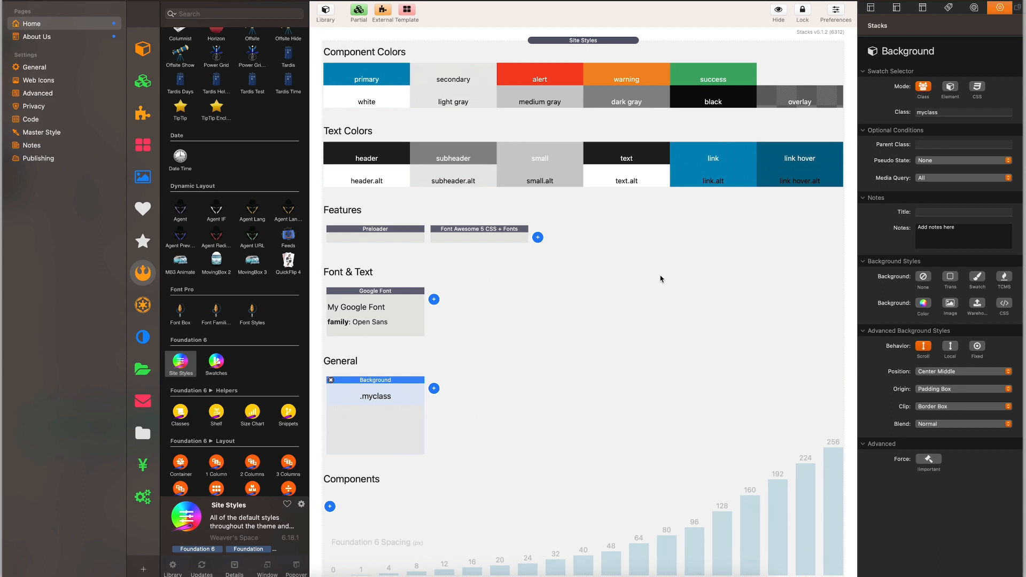
{"action": "left_click", "coordinate": [59, 36]}
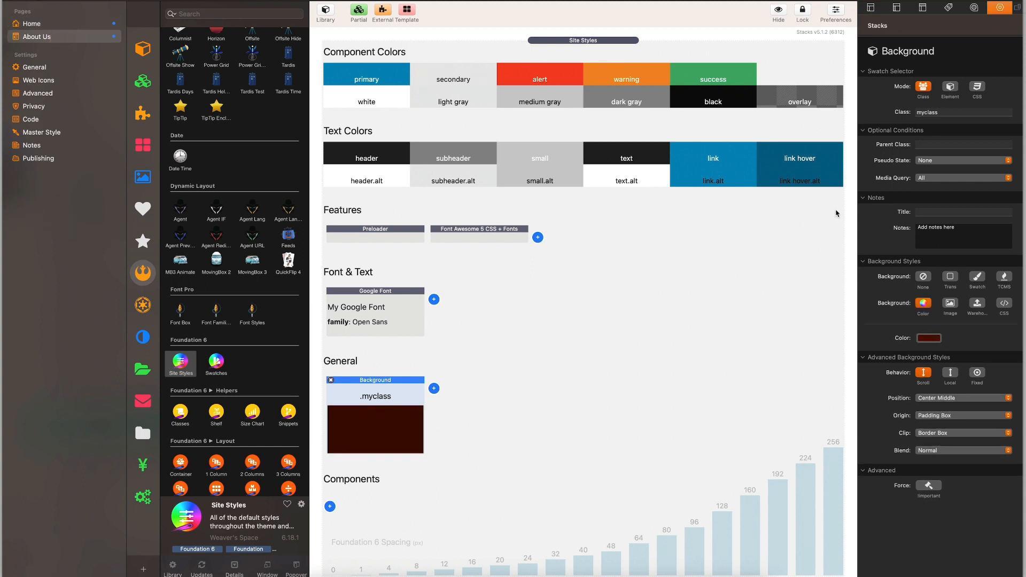
Switch the About Us Background swatch to Element mode and target the Body page element
{"action": "left_click", "coordinate": [950, 86]}
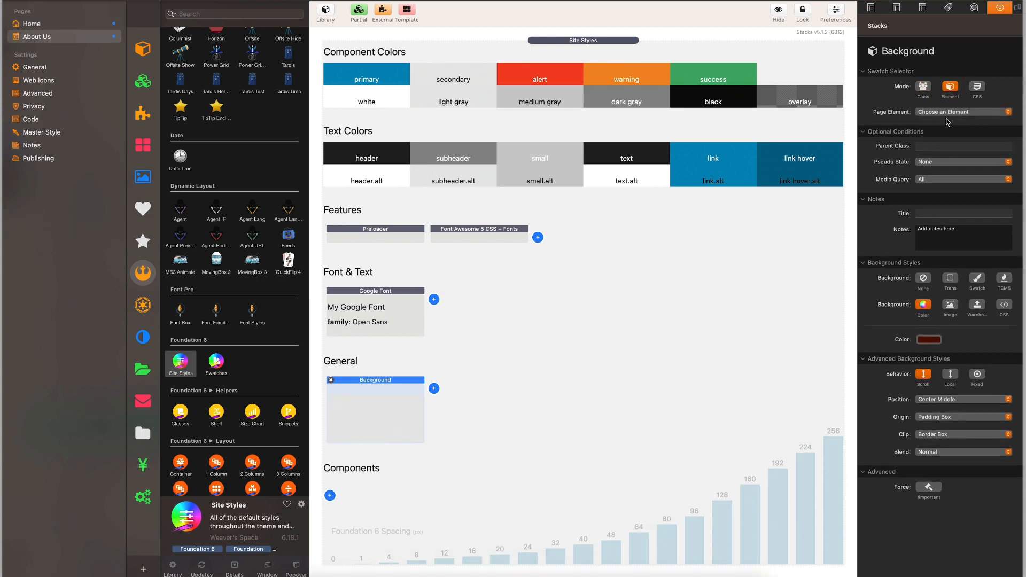
{"action": "left_click", "coordinate": [947, 114]}
{"action": "left_click", "coordinate": [921, 127]}
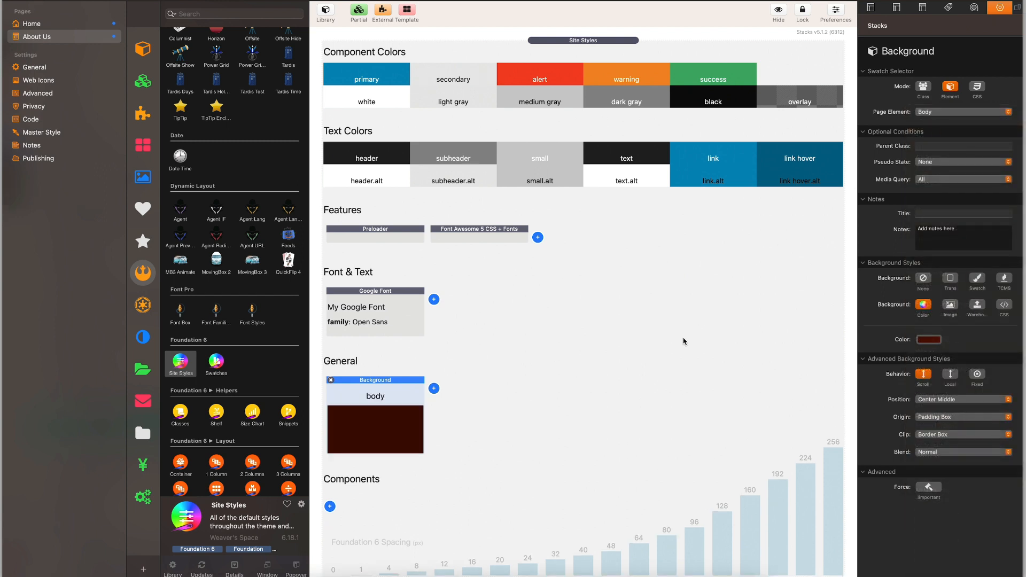
Preview the About Us page and the Home page to compare their backgrounds, returning to edit mode after each
{"action": "key", "text": "super+r"}
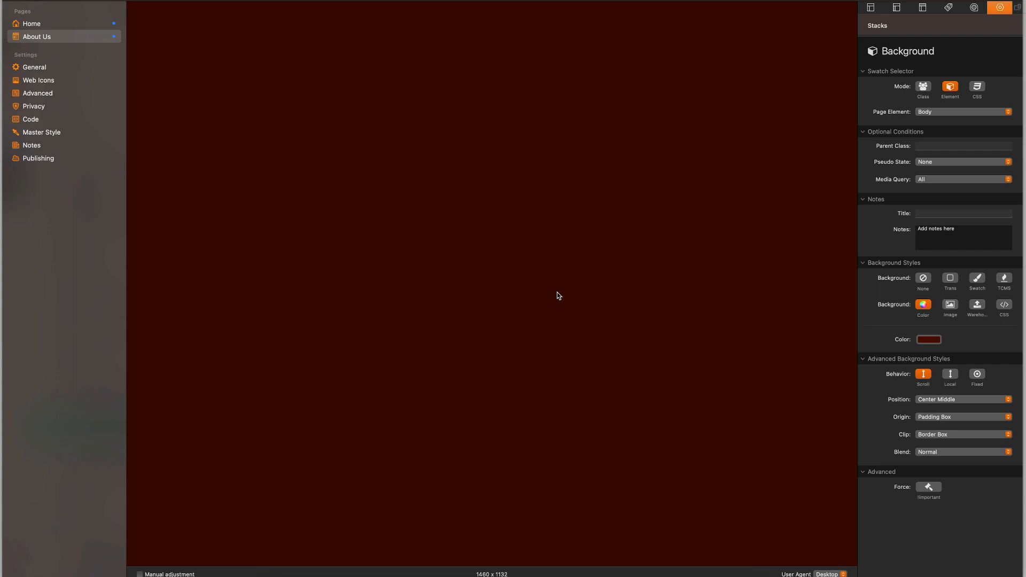
{"action": "key", "text": "super+r"}
{"action": "left_click", "coordinate": [54, 25]}
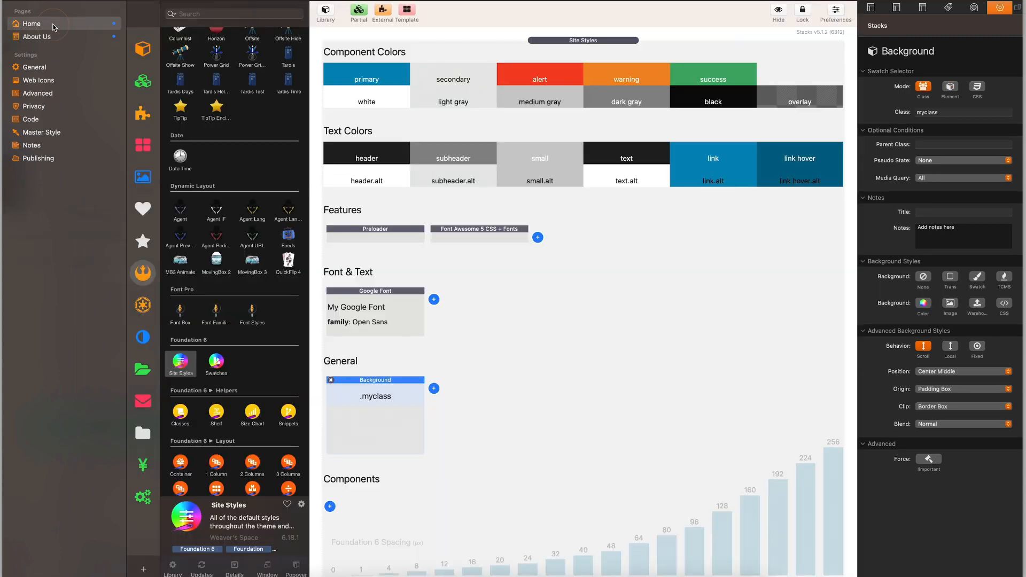
{"action": "key", "text": "super+r"}
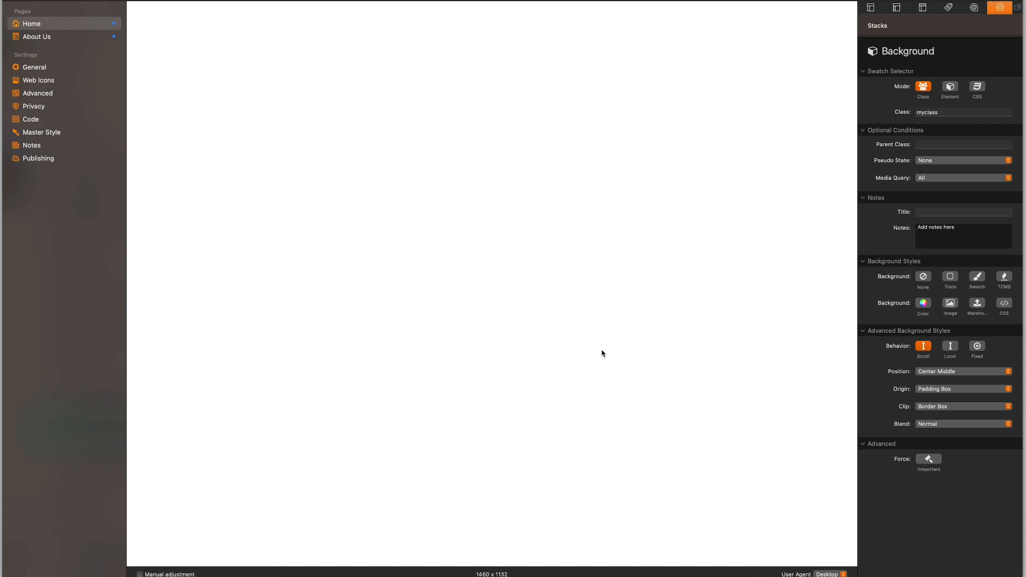
{"action": "key", "text": "super+r"}
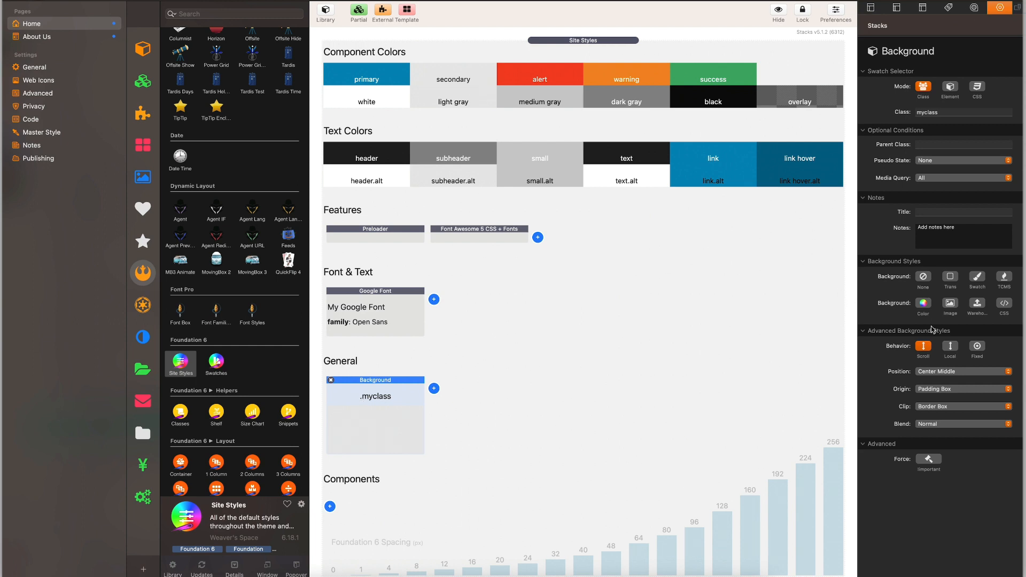
Delete the Site Styles stack from the Home page
{"action": "left_click", "coordinate": [523, 50]}
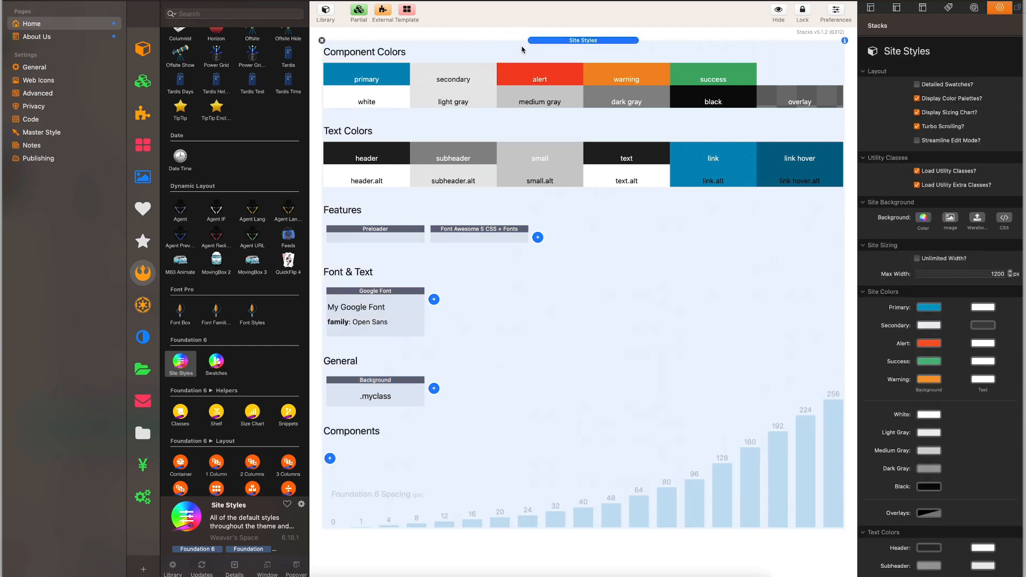
{"action": "key", "text": "Delete"}
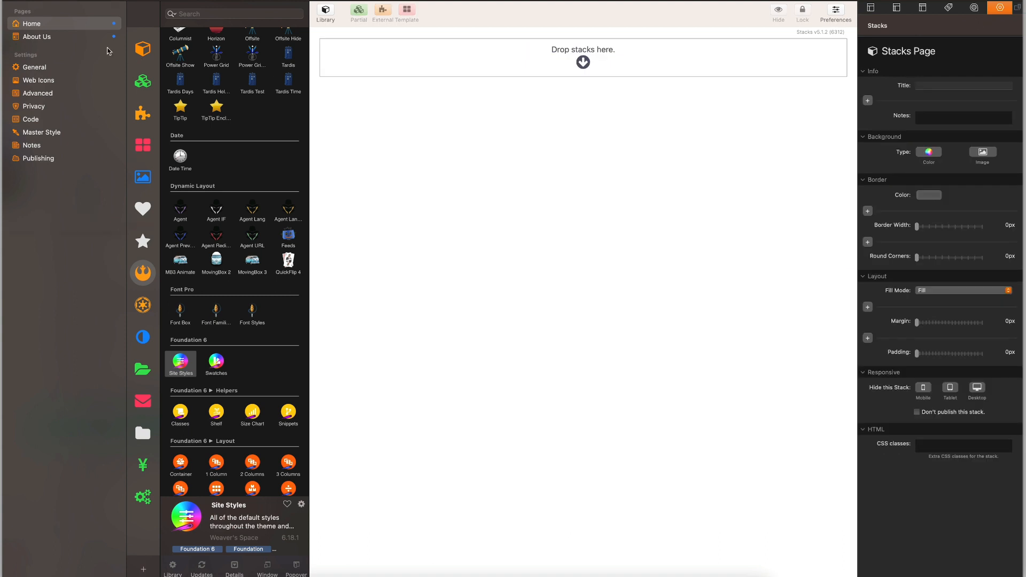
Convert the Site Styles stack on the About Us page into a partial
{"action": "left_click", "coordinate": [77, 37]}
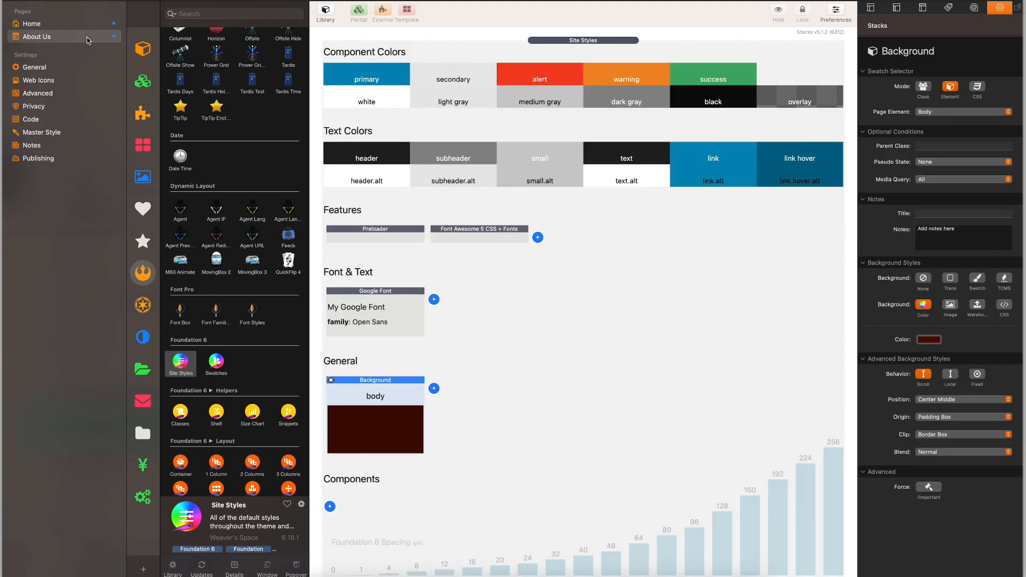
{"action": "left_click", "coordinate": [613, 206]}
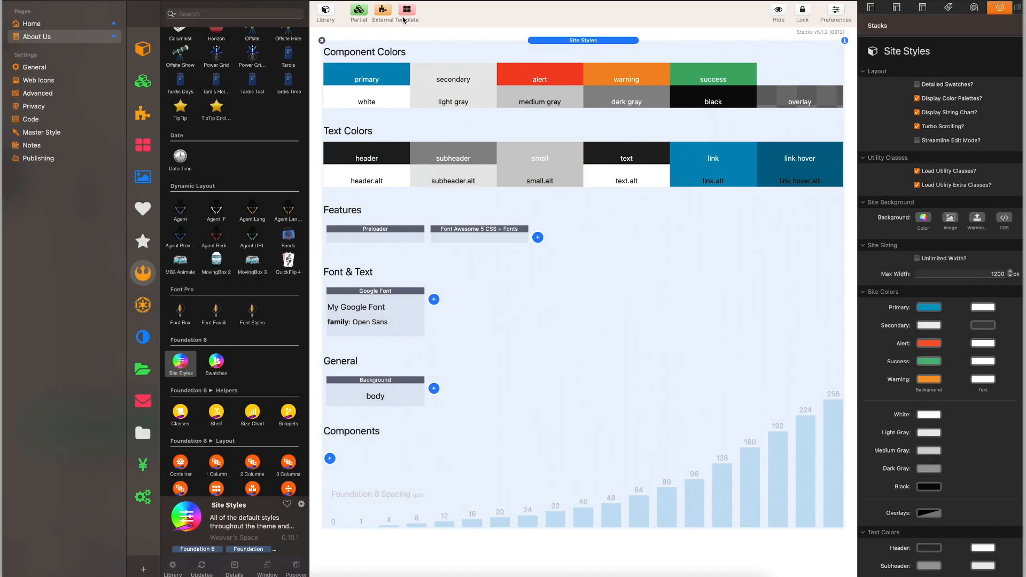
{"action": "left_click", "coordinate": [358, 12]}
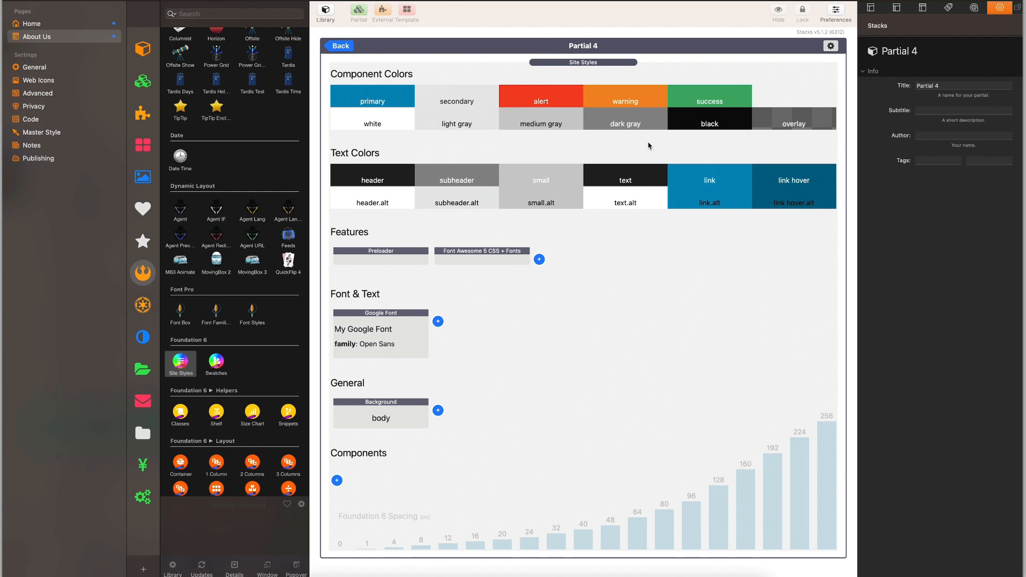
Title the new partial Site Top and tag it Settings
{"action": "triple_click", "coordinate": [941, 87]}
{"action": "type", "text": "Site Top"}
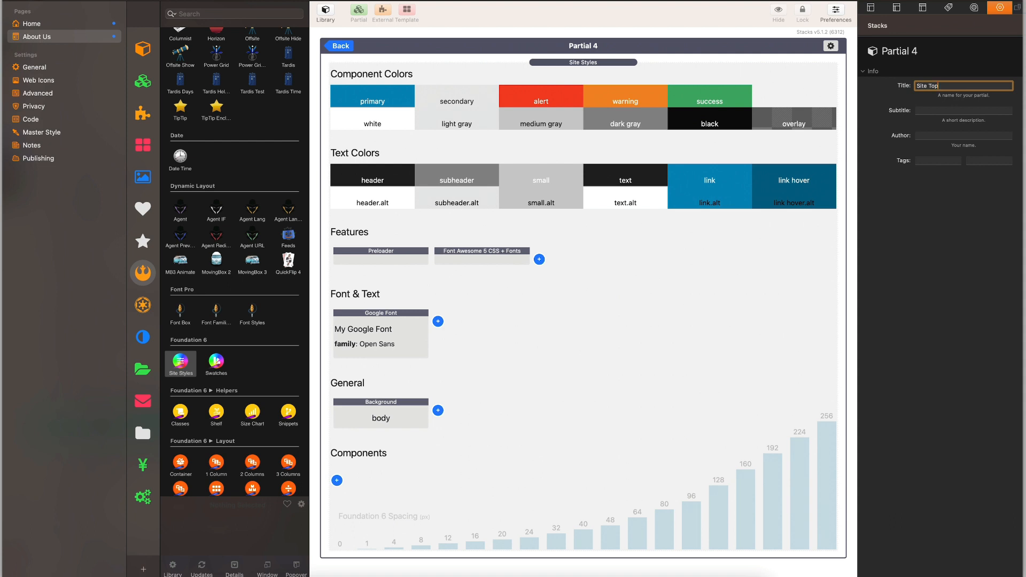
{"action": "left_click", "coordinate": [938, 161]}
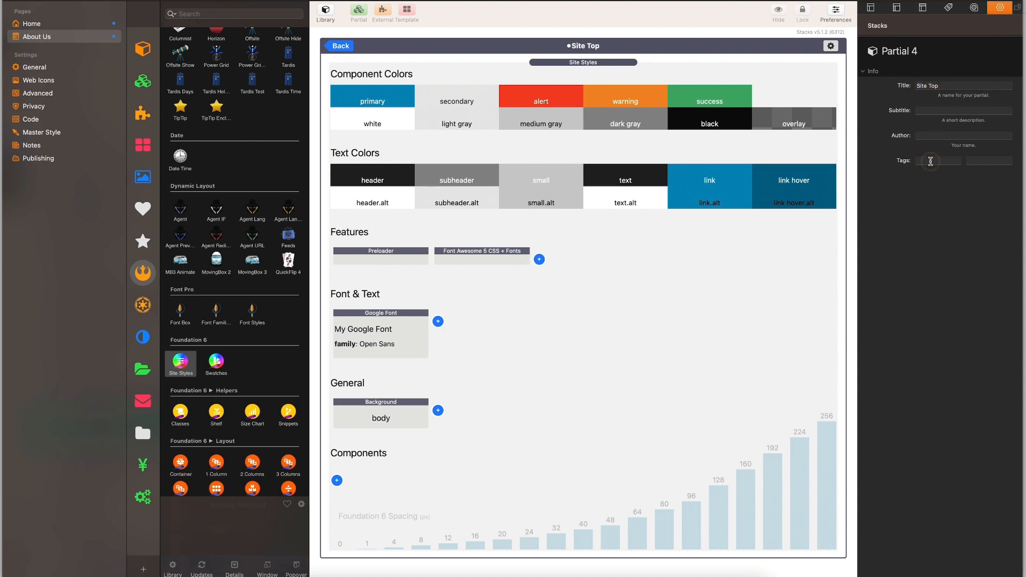
{"action": "type", "text": "Settings"}
{"action": "key", "text": "Return"}
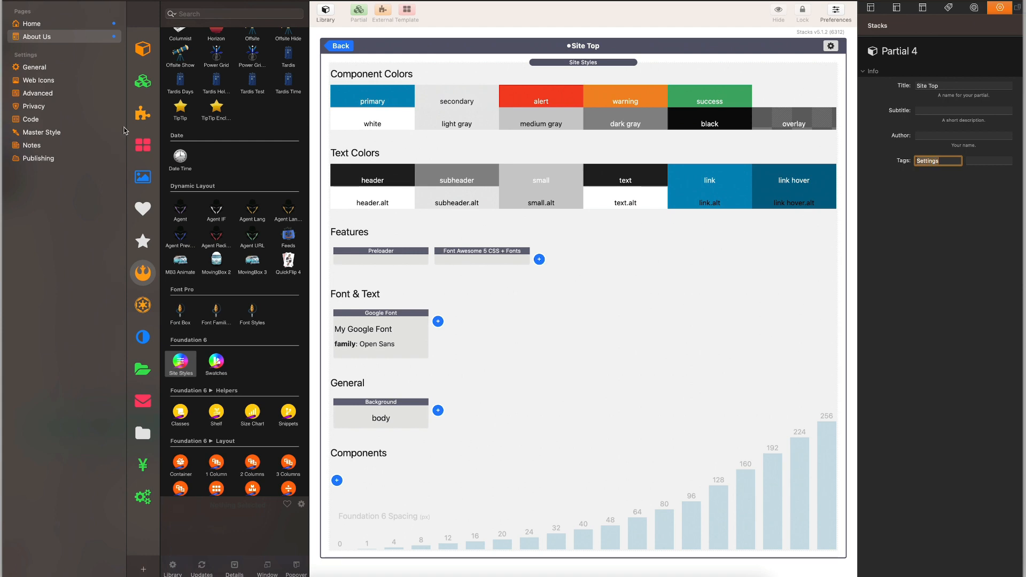
Locate the Site Top partial among the library's partials and leave partial editing to return to the About Us page
{"action": "left_click", "coordinate": [145, 84]}
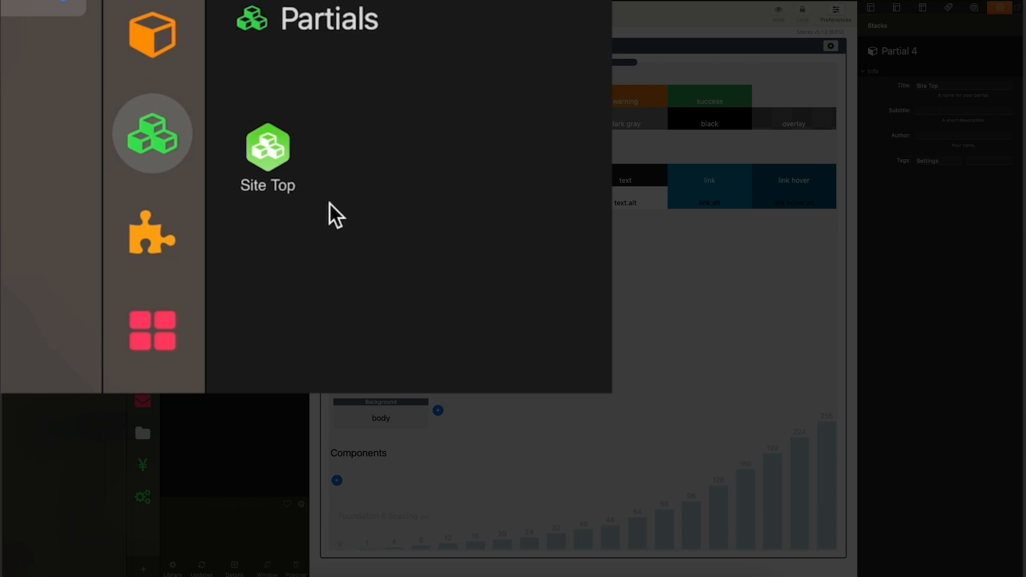
{"action": "left_click", "coordinate": [274, 153]}
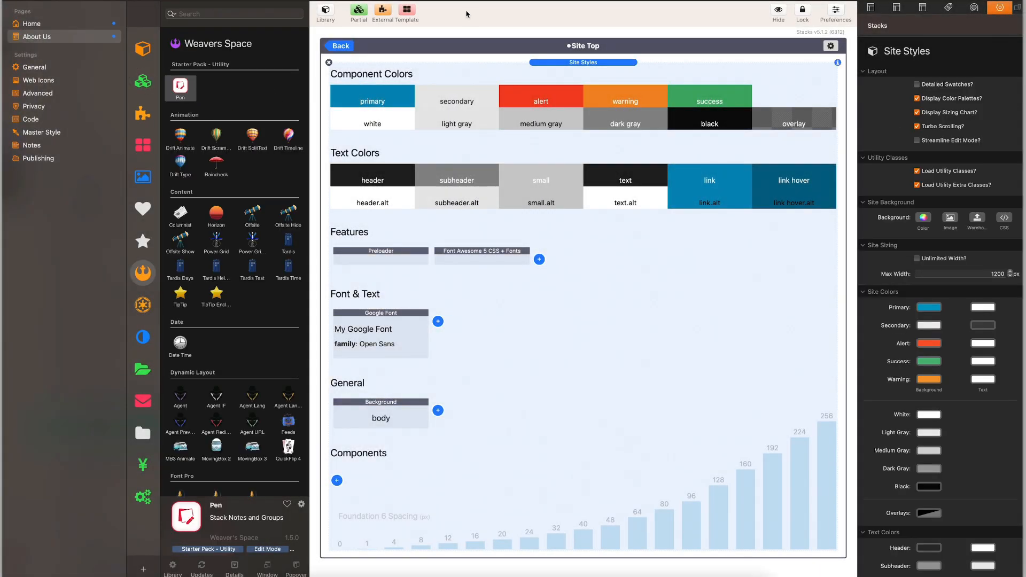
{"action": "left_click", "coordinate": [340, 46]}
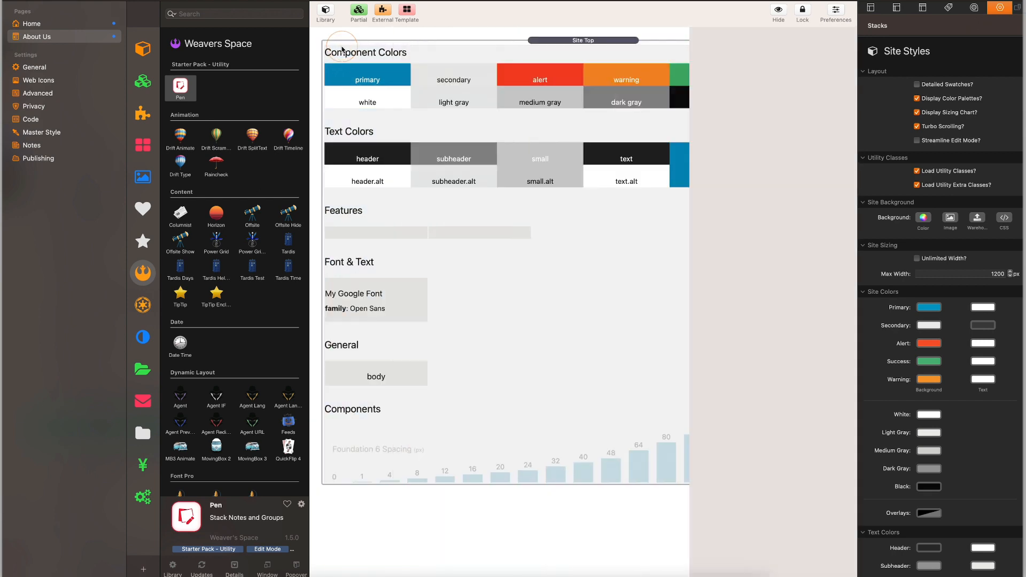
{"action": "left_click", "coordinate": [630, 489]}
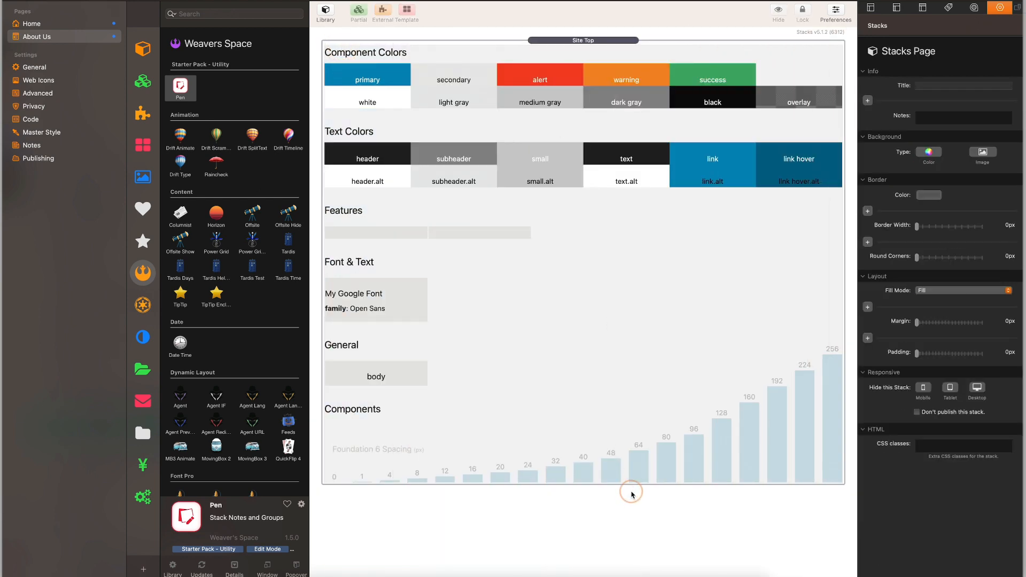
Open the Site Top partial to inspect its Font Awesome 5 and Background stacks, and return to the About Us page
{"action": "left_click", "coordinate": [602, 278]}
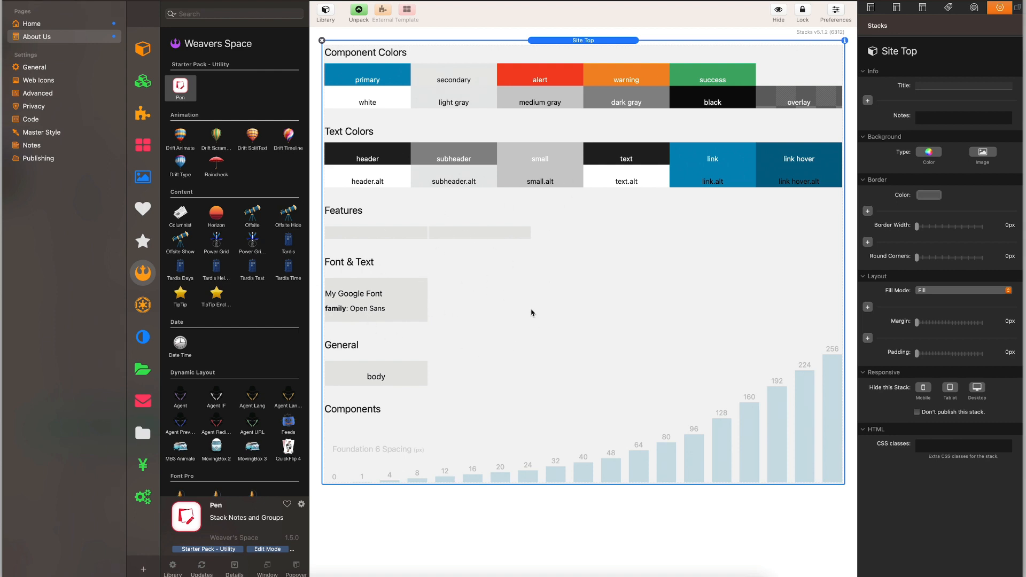
{"action": "double_click", "coordinate": [575, 131]}
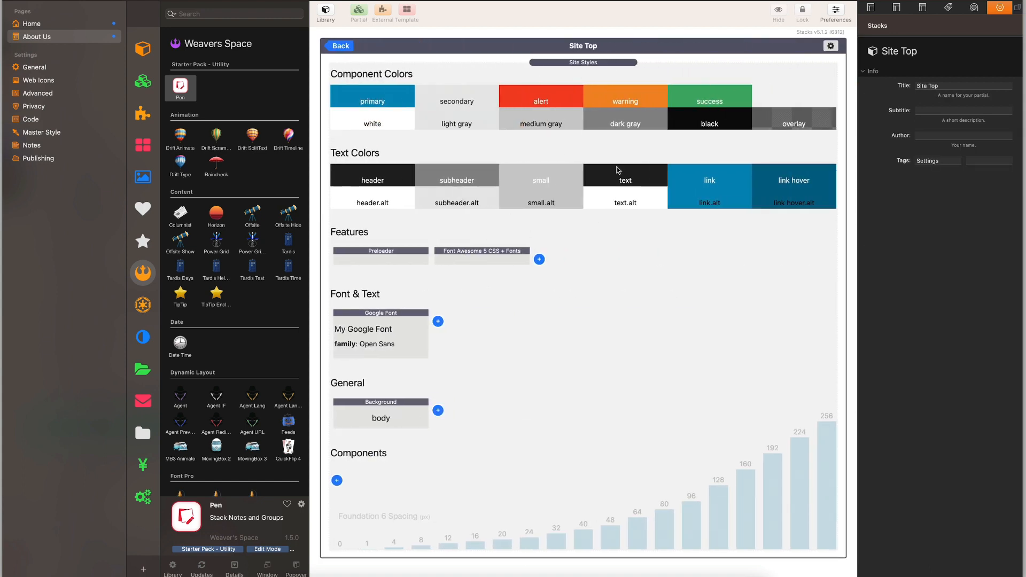
{"action": "left_click", "coordinate": [471, 259]}
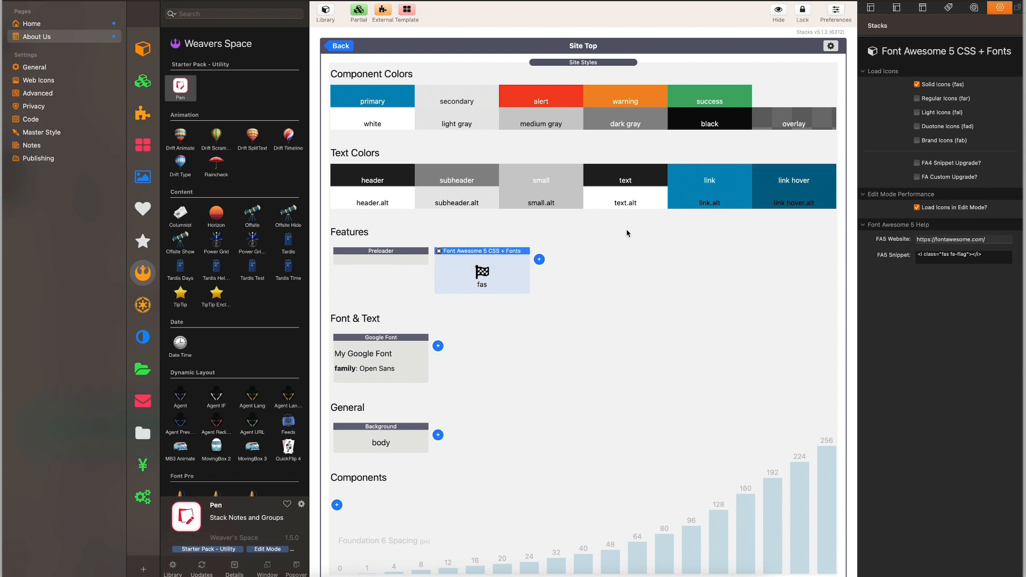
{"action": "left_click", "coordinate": [378, 433]}
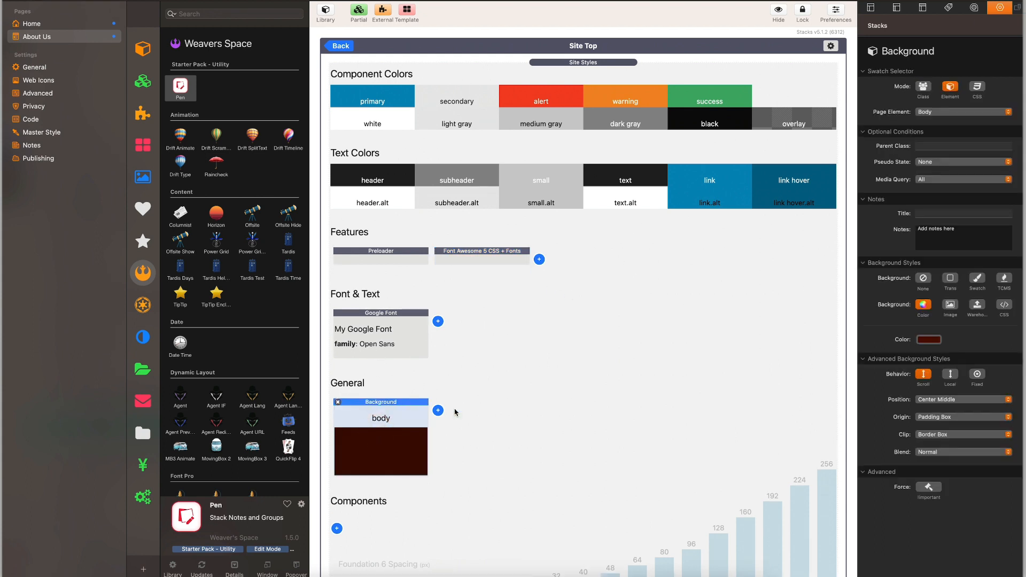
{"action": "left_click", "coordinate": [338, 44]}
Copy the Site Top partial from the About Us page and paste it into the empty Home page
{"action": "left_click", "coordinate": [578, 52]}
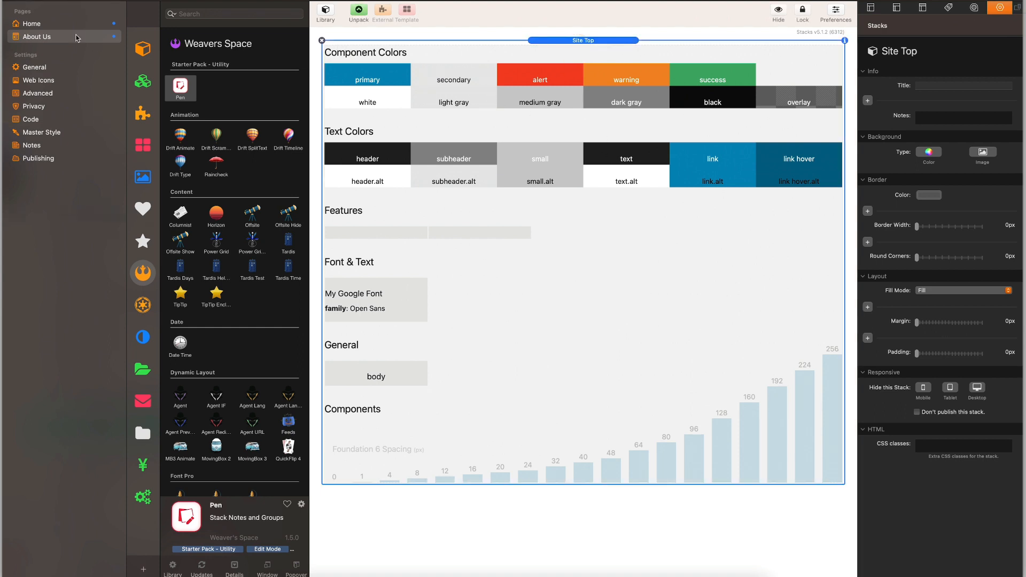
{"action": "left_click", "coordinate": [54, 24]}
{"action": "left_click", "coordinate": [400, 86]}
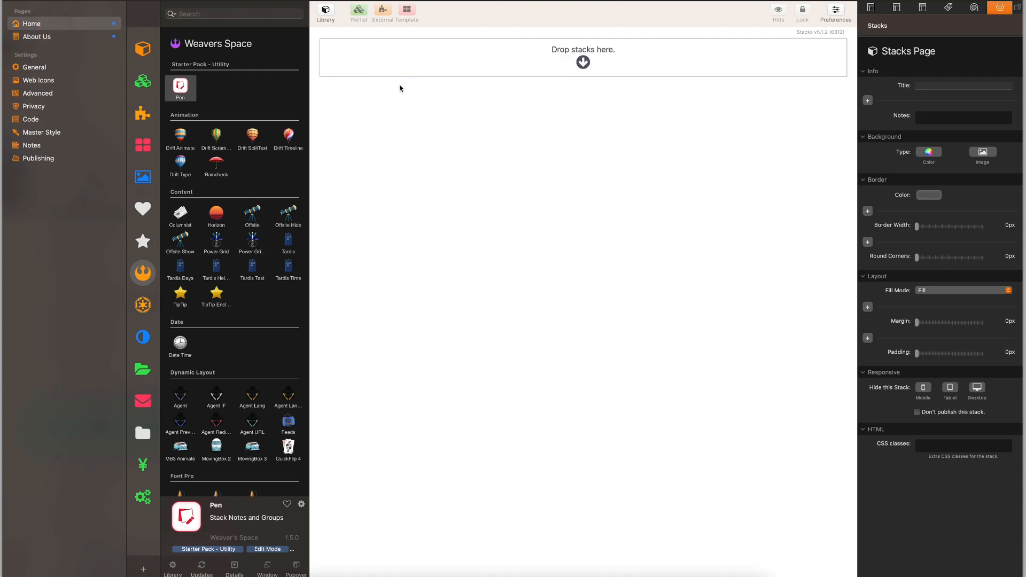
{"action": "key", "text": "super+v"}
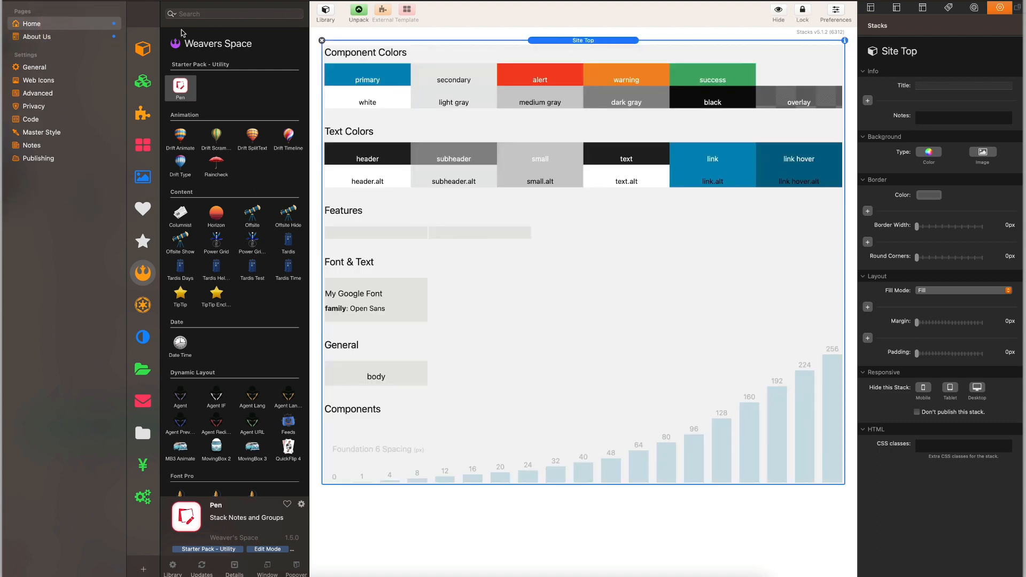
Switch between the About Us and Home pages to compare their Site Top partials
{"action": "left_click", "coordinate": [72, 41]}
{"action": "left_click", "coordinate": [69, 24]}
{"action": "left_click", "coordinate": [70, 36]}
{"action": "left_click", "coordinate": [89, 25]}
Switch the body Background inside the Site Top partial to the custom CSS gradient linear-gradient(19deg, #21D4FD 0%, #B721FF 100%) and exit the partial
{"action": "double_click", "coordinate": [556, 231]}
{"action": "left_click", "coordinate": [386, 406]}
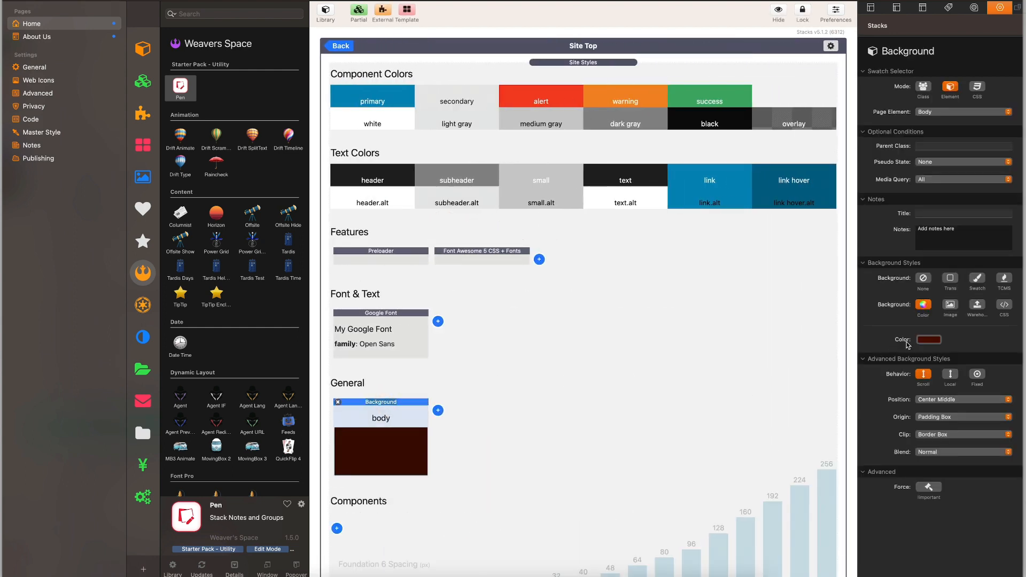
{"action": "left_click", "coordinate": [999, 306]}
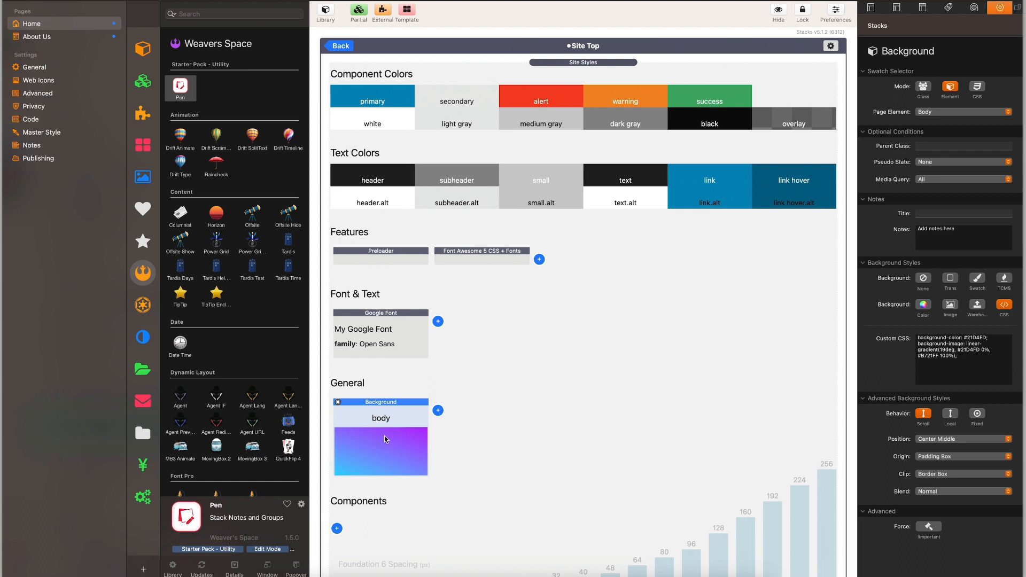
{"action": "left_click", "coordinate": [341, 46]}
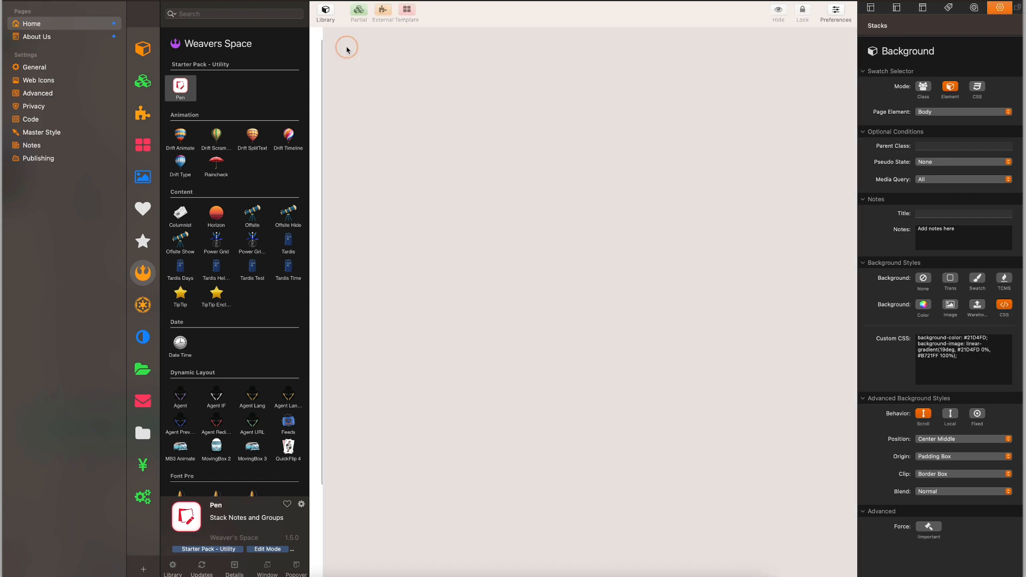
Preview the Home page and the About Us page to check the shared background, returning to edit mode after each
{"action": "key", "text": "super+r"}
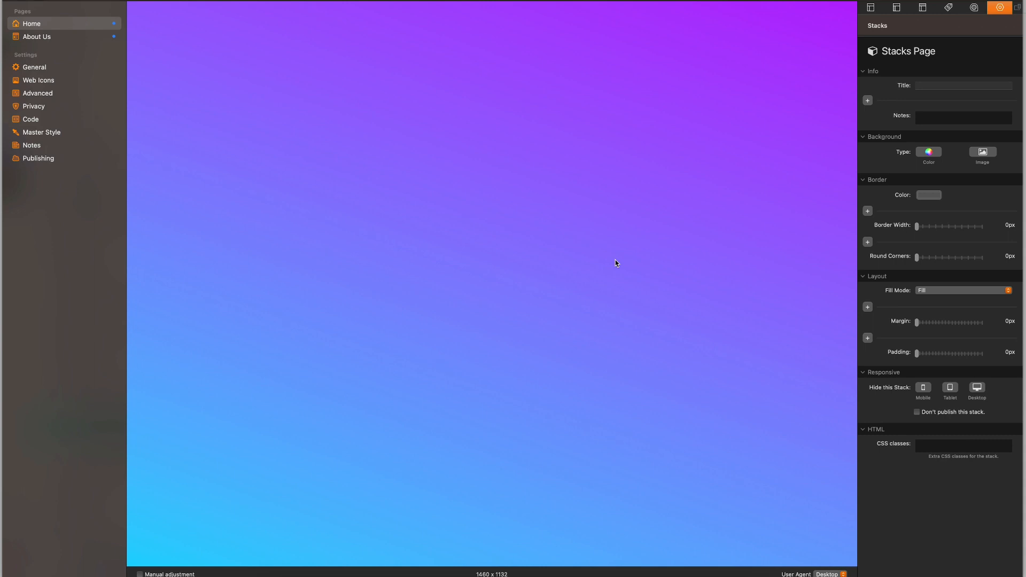
{"action": "key", "text": "super+r"}
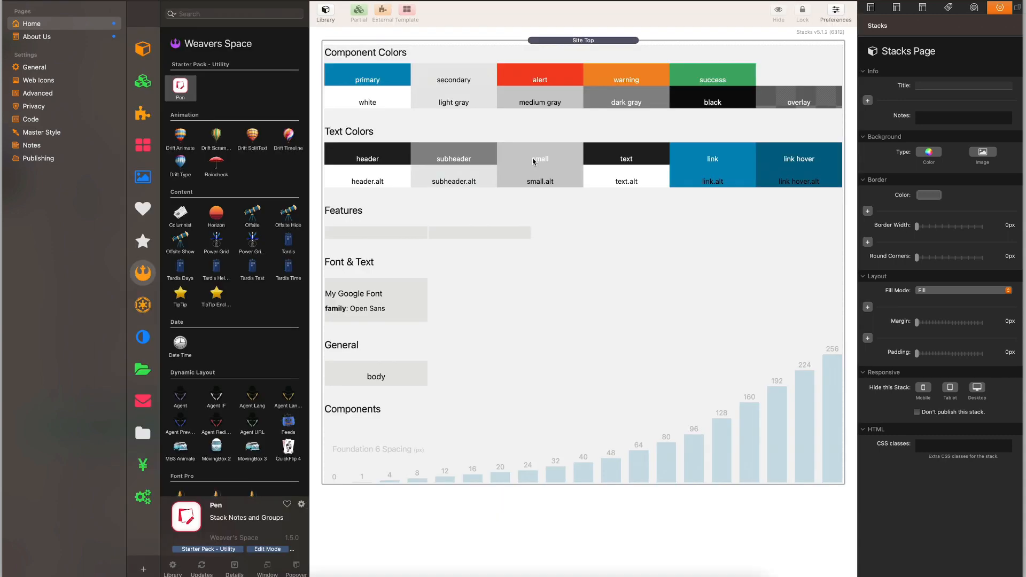
{"action": "left_click", "coordinate": [35, 37]}
{"action": "key", "text": "super+r"}
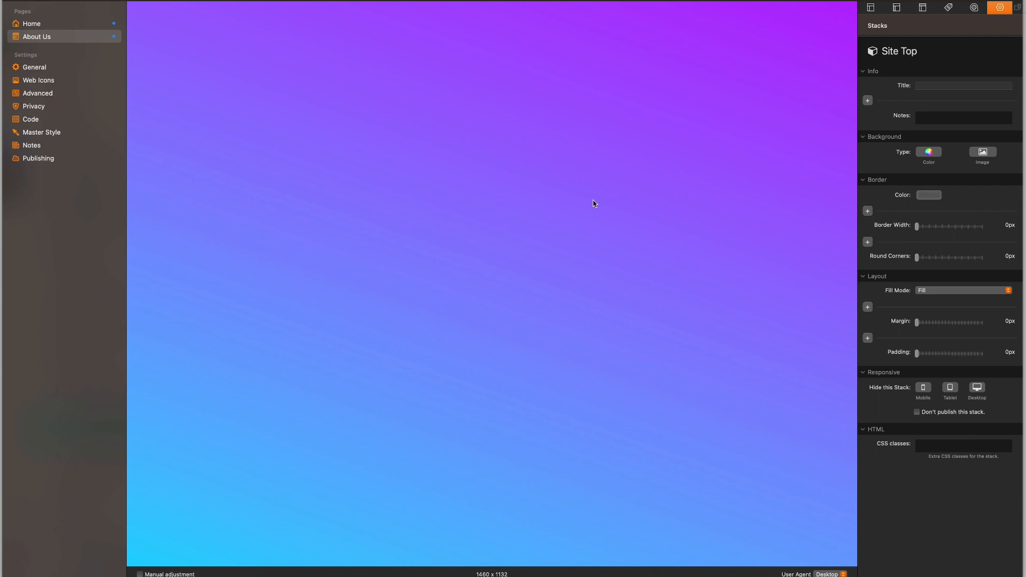
{"action": "key", "text": "super+r"}
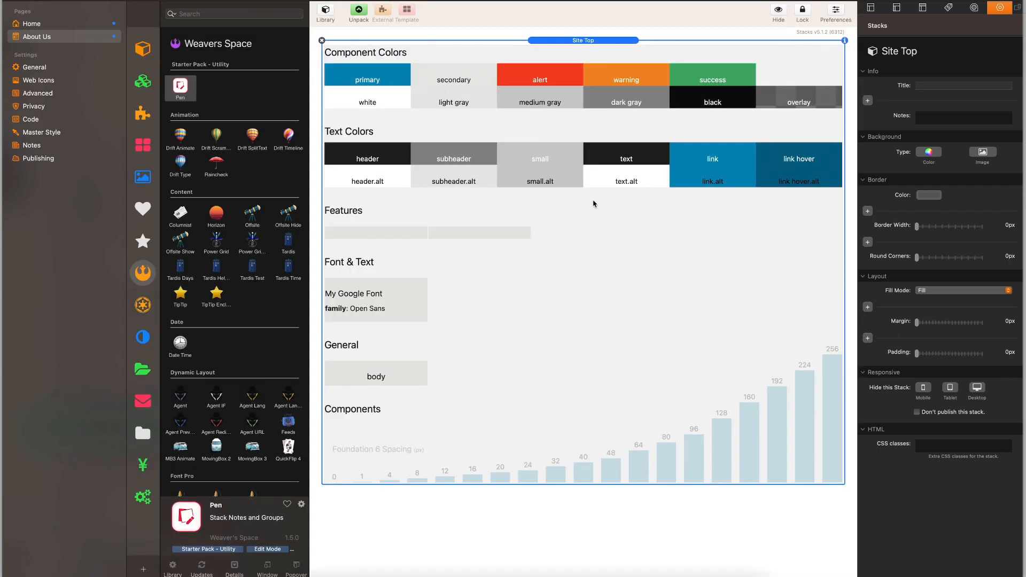
Collapse the Site Styles stack inside the Site Top partial and return to the About Us page
{"action": "double_click", "coordinate": [549, 95]}
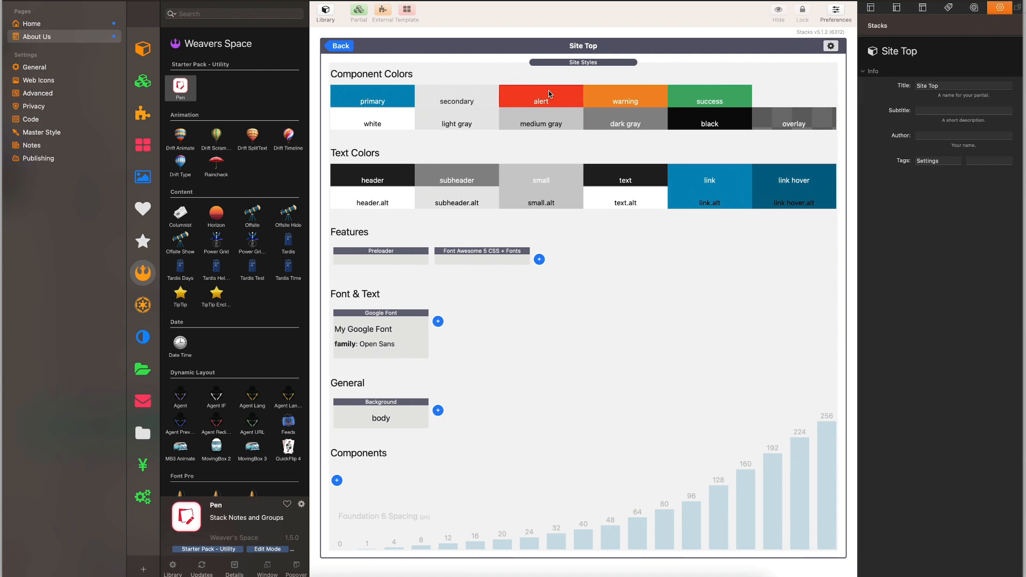
{"action": "left_click", "coordinate": [576, 64]}
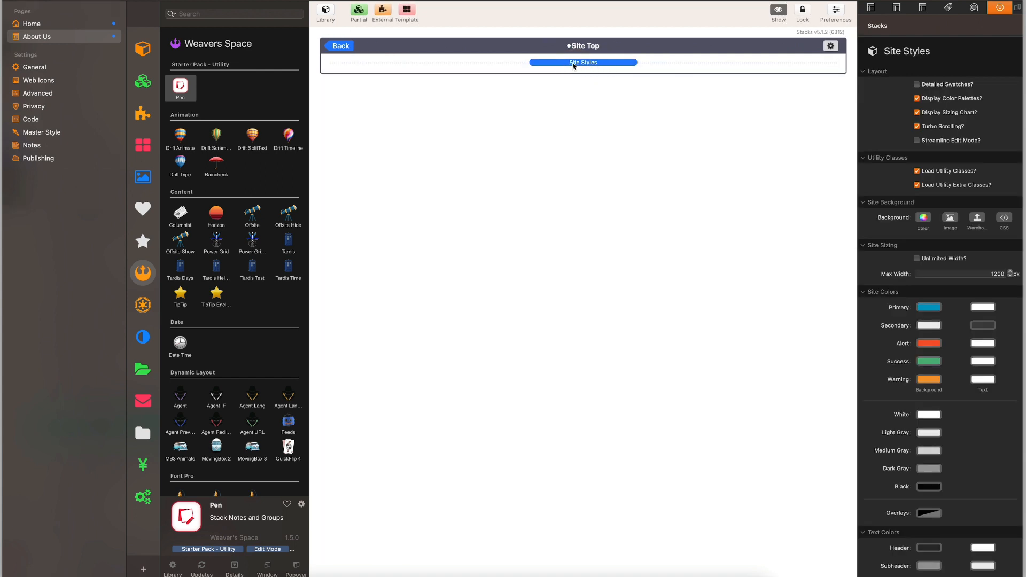
{"action": "left_click", "coordinate": [345, 49]}
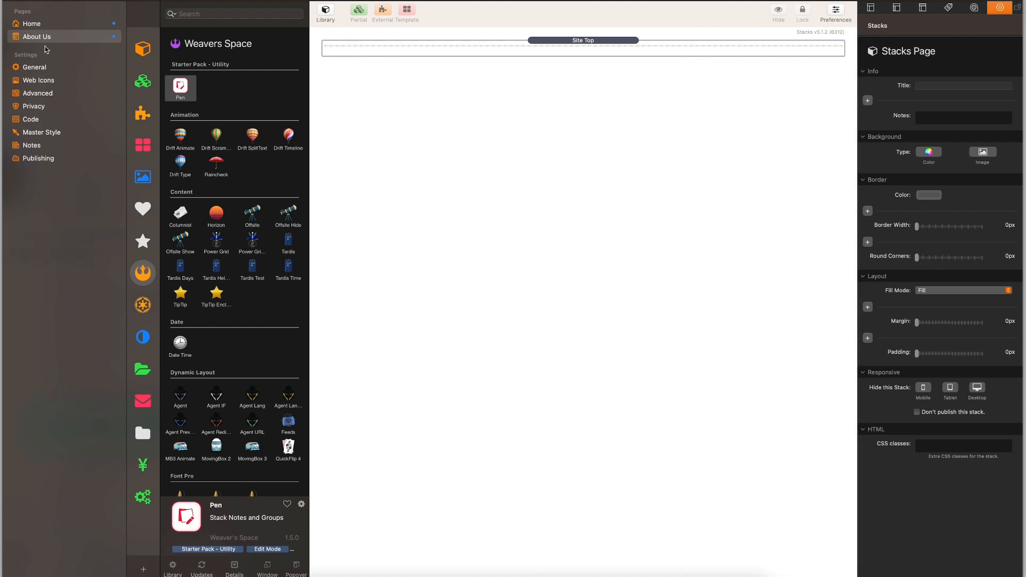
Add a Pen stack below the Site Top partial on the Home page with the note "### Footer"
{"action": "left_click", "coordinate": [40, 25]}
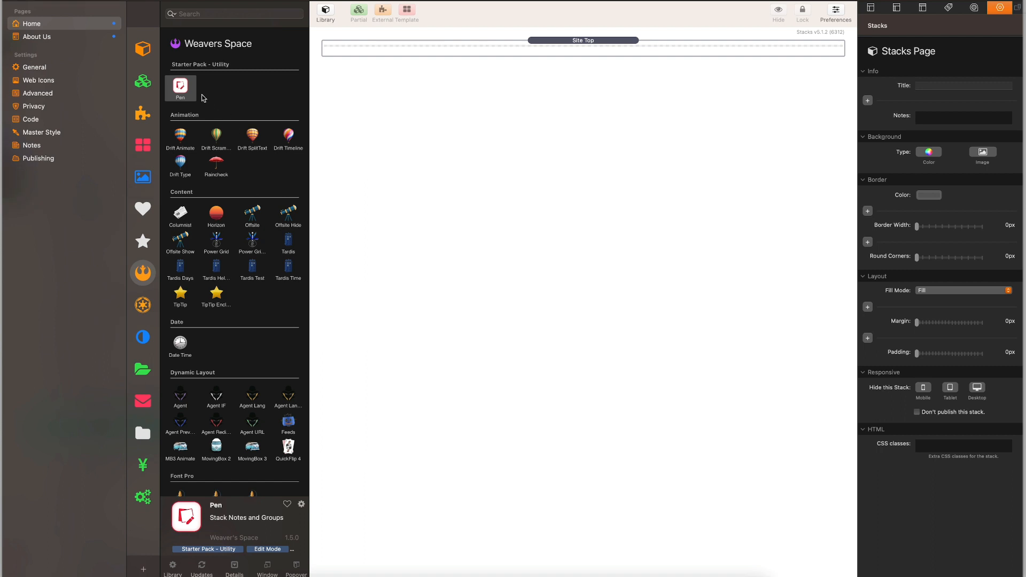
{"action": "left_click_drag", "start_coordinate": [181, 87], "coordinate": [452, 144]}
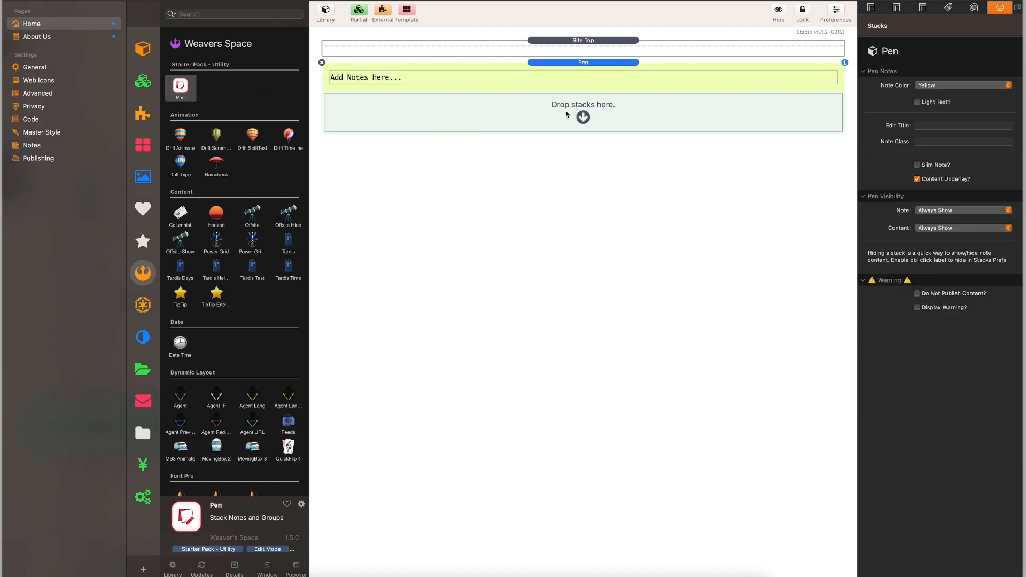
{"action": "double_click", "coordinate": [501, 74]}
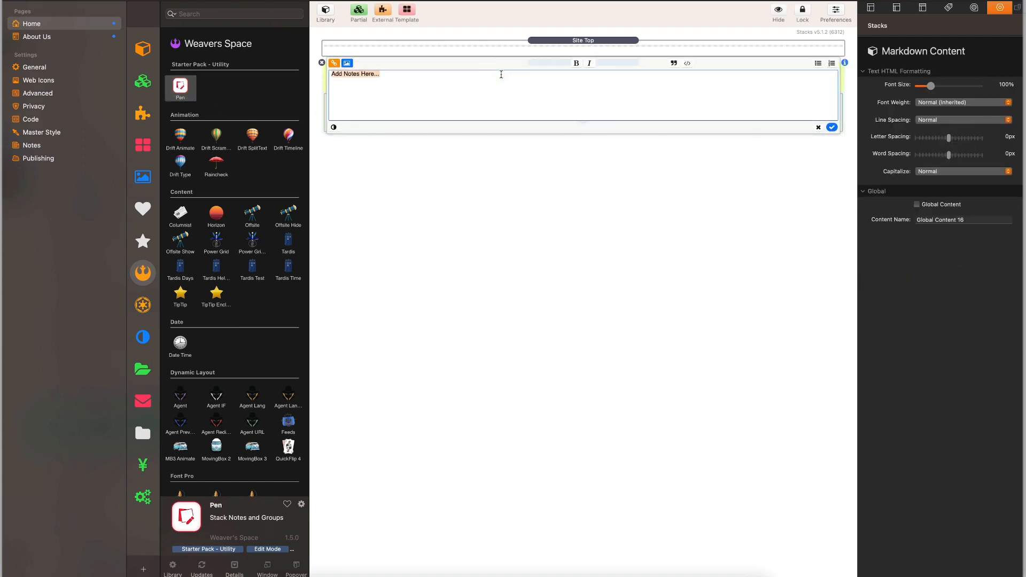
{"action": "type", "text": "### Footer"}
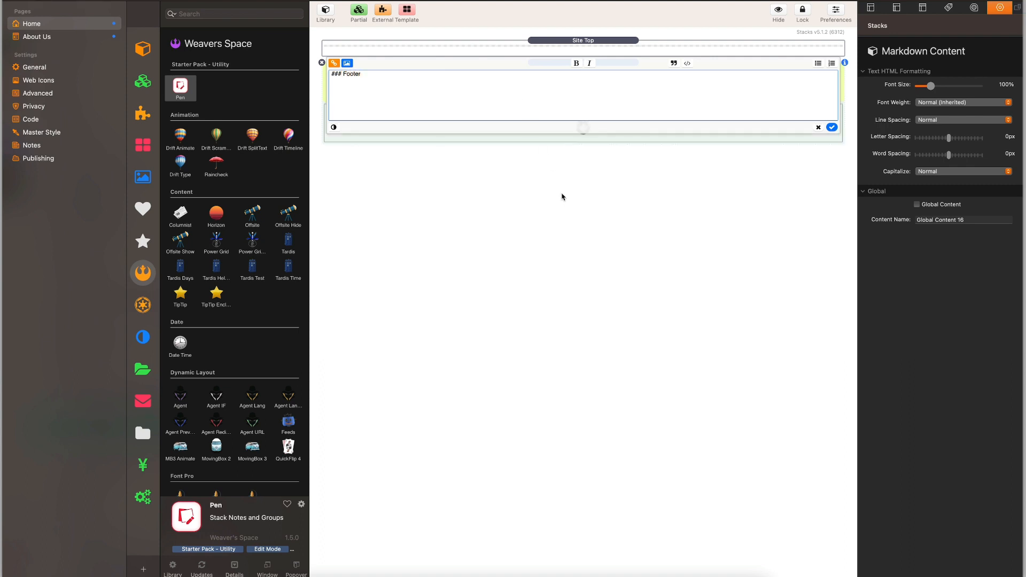
{"action": "left_click", "coordinate": [562, 196]}
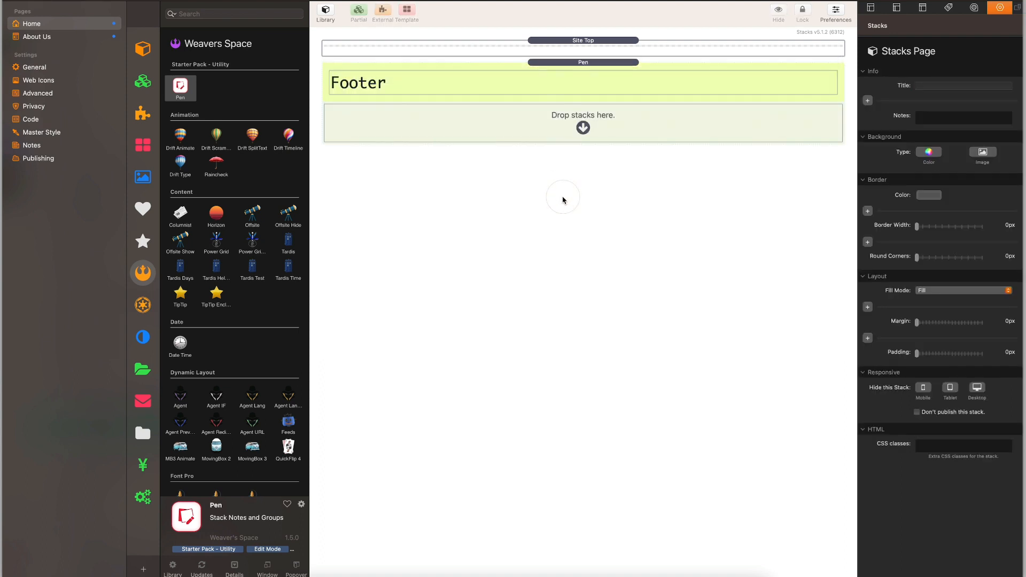
Place a Container stack inside the Footer Pen and add a Columns Pro stack within the Container
{"action": "scroll", "coordinate": [213, 435], "scroll_direction": "down", "scroll_amount": 10}
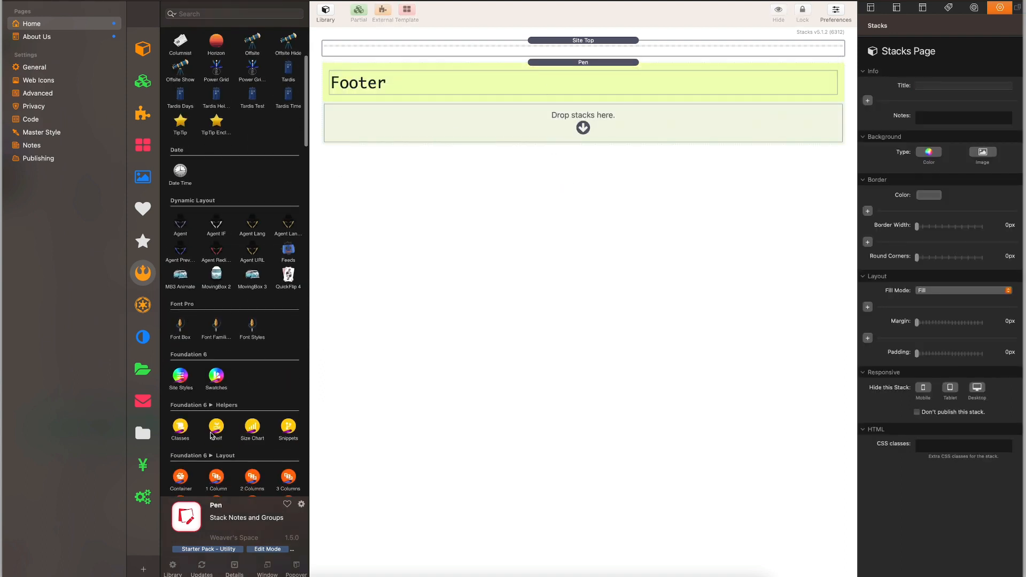
{"action": "left_click_drag", "start_coordinate": [180, 354], "coordinate": [586, 135]}
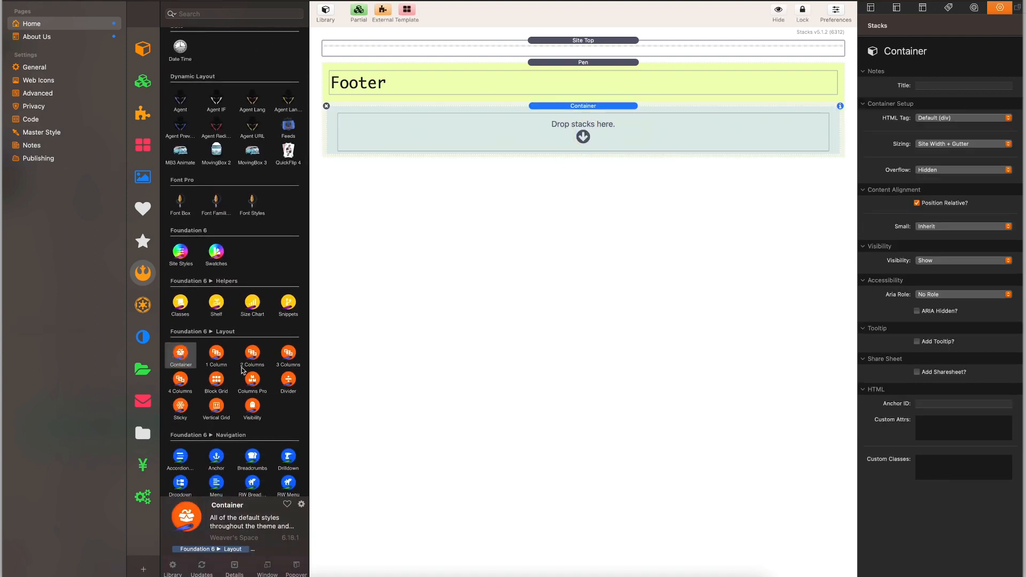
{"action": "left_click_drag", "start_coordinate": [251, 380], "coordinate": [575, 135]}
Add two Columns to the Columns Pro stack and place a Column Divider between them
{"action": "double_click", "coordinate": [577, 153]}
{"action": "left_click", "coordinate": [583, 194]}
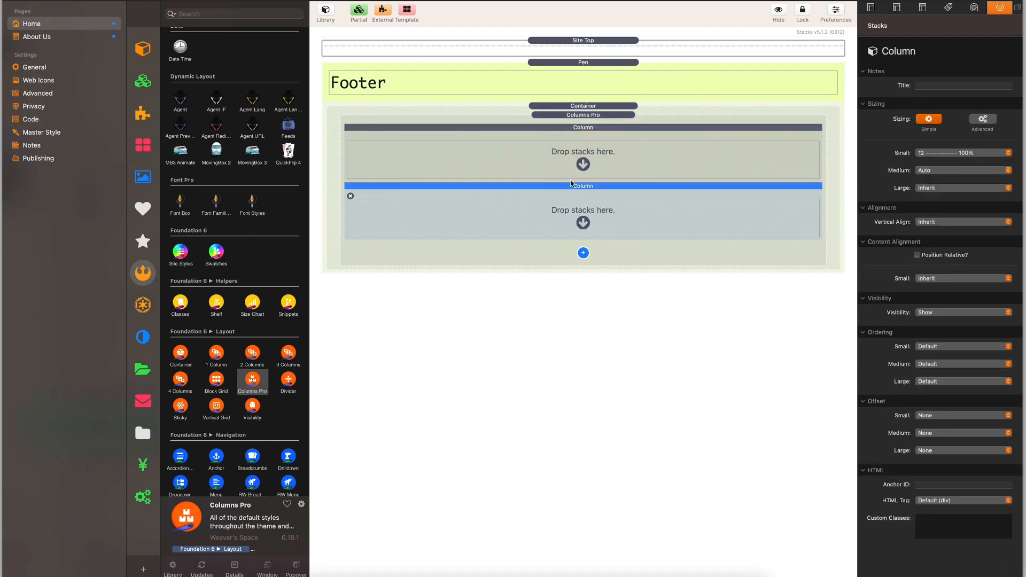
{"action": "left_click", "coordinate": [583, 253]}
{"action": "left_click", "coordinate": [598, 271]}
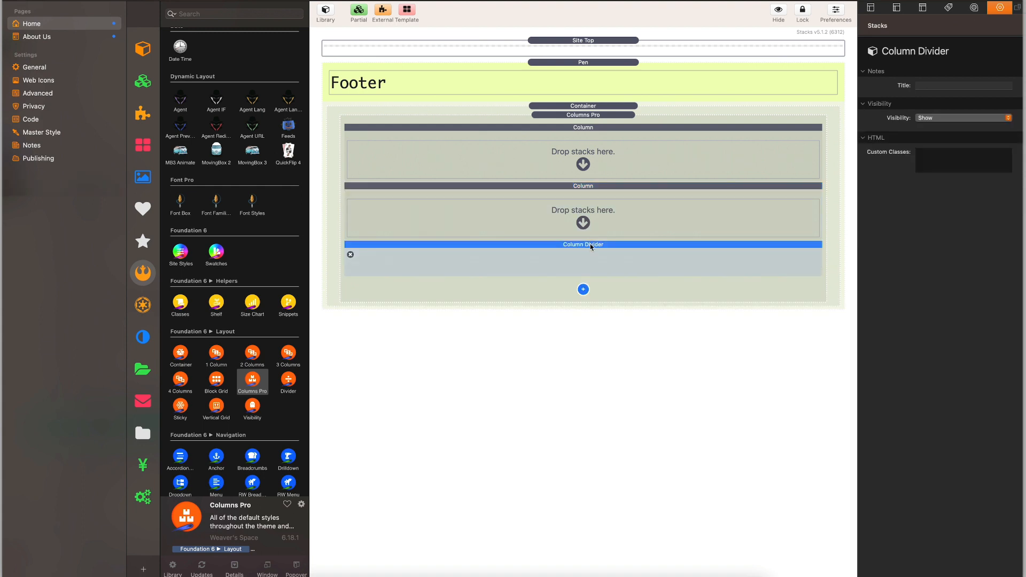
{"action": "left_click_drag", "start_coordinate": [591, 247], "coordinate": [589, 205]}
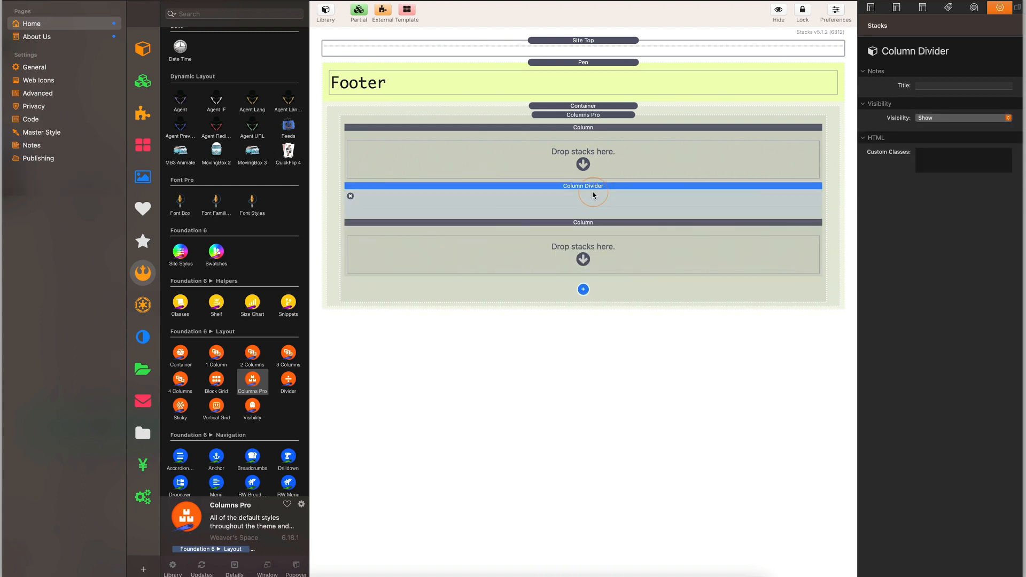
Enable the X and Y gutters and paddings of the Columns Pro stack and choose its vertical column alignment
{"action": "left_click", "coordinate": [584, 116]}
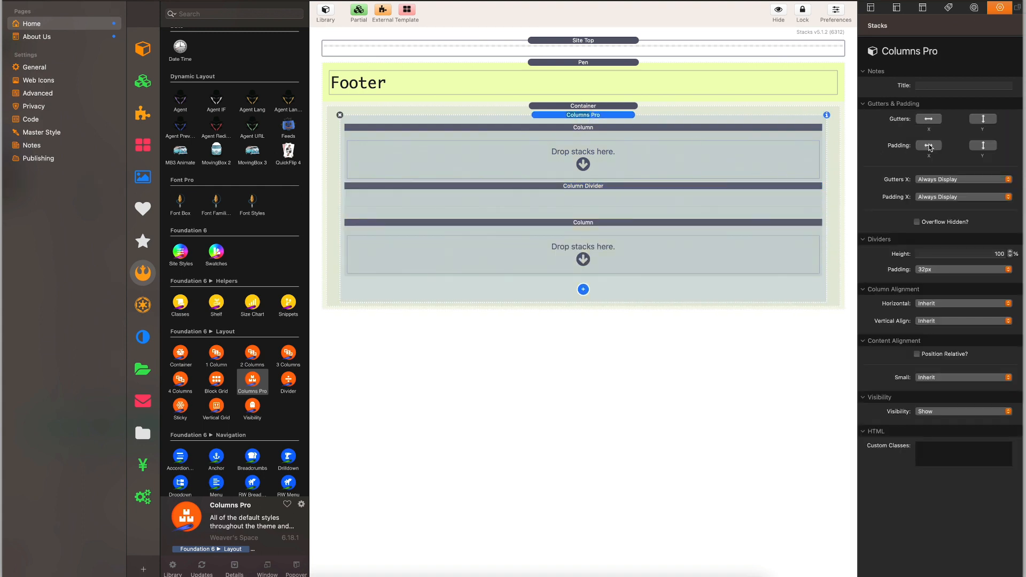
{"action": "left_click", "coordinate": [984, 146]}
{"action": "left_click", "coordinate": [983, 118]}
{"action": "left_click", "coordinate": [928, 119]}
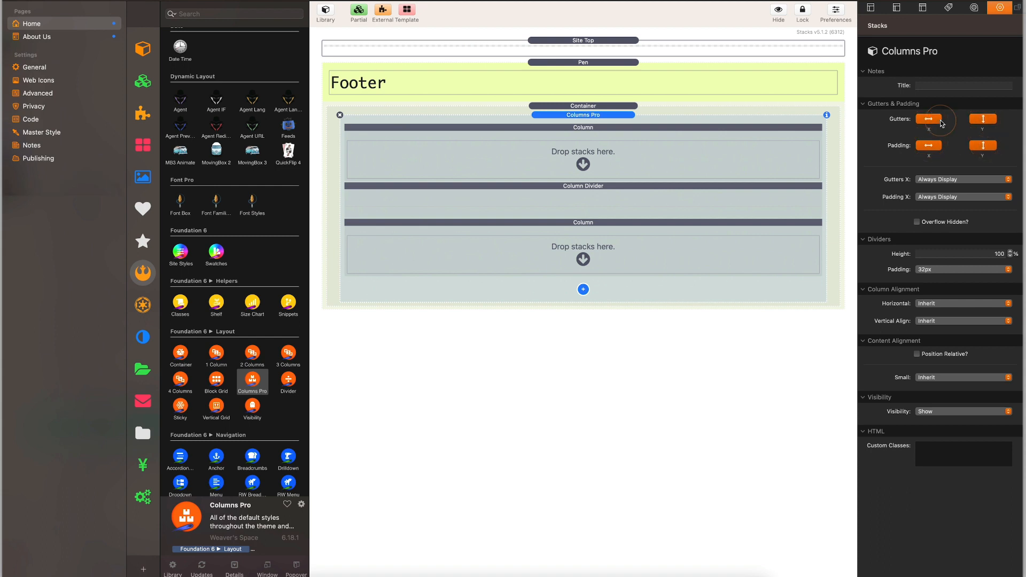
{"action": "left_click", "coordinate": [935, 321]}
{"action": "left_click", "coordinate": [933, 341]}
Select the footer's Container stack, preview the Home page and return to edit mode
{"action": "left_click", "coordinate": [589, 106]}
{"action": "key", "text": "super+r"}
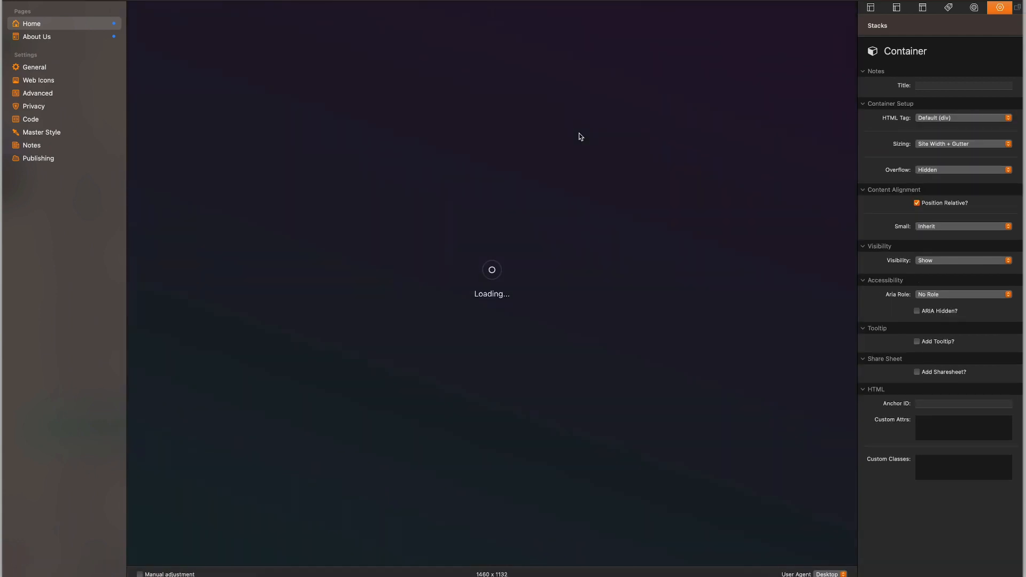
{"action": "key", "text": "super+r"}
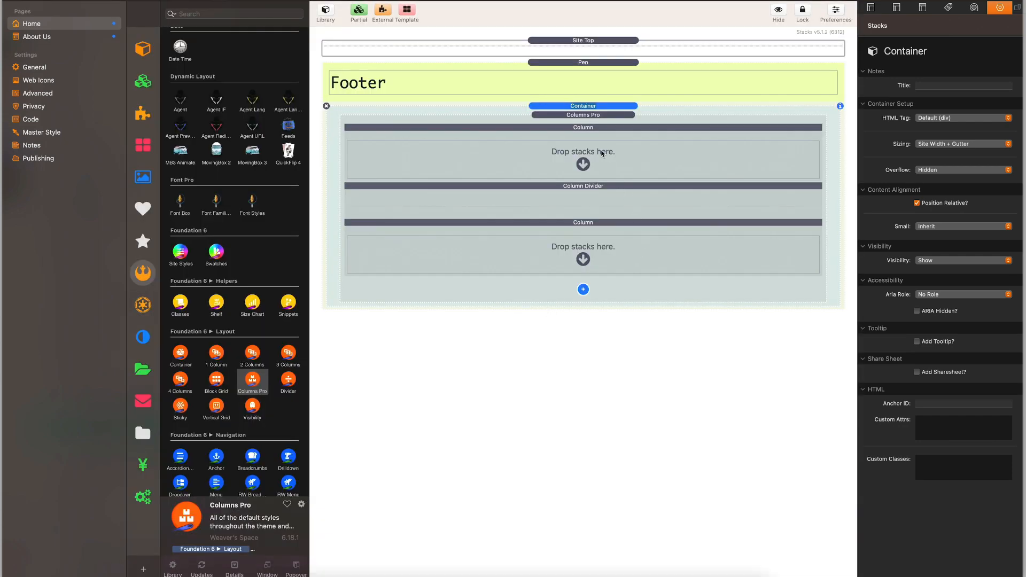
Add a Header stack to the first footer column and change its text to "Company Name"
{"action": "scroll", "coordinate": [206, 416], "scroll_direction": "down", "scroll_amount": 8}
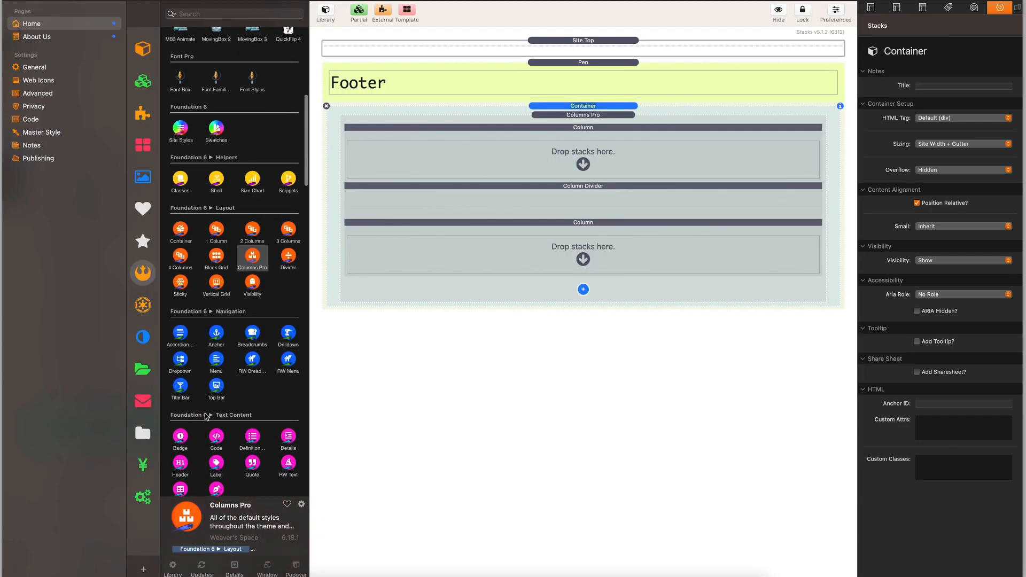
{"action": "left_click_drag", "start_coordinate": [180, 380], "coordinate": [600, 159]}
{"action": "double_click", "coordinate": [450, 165]}
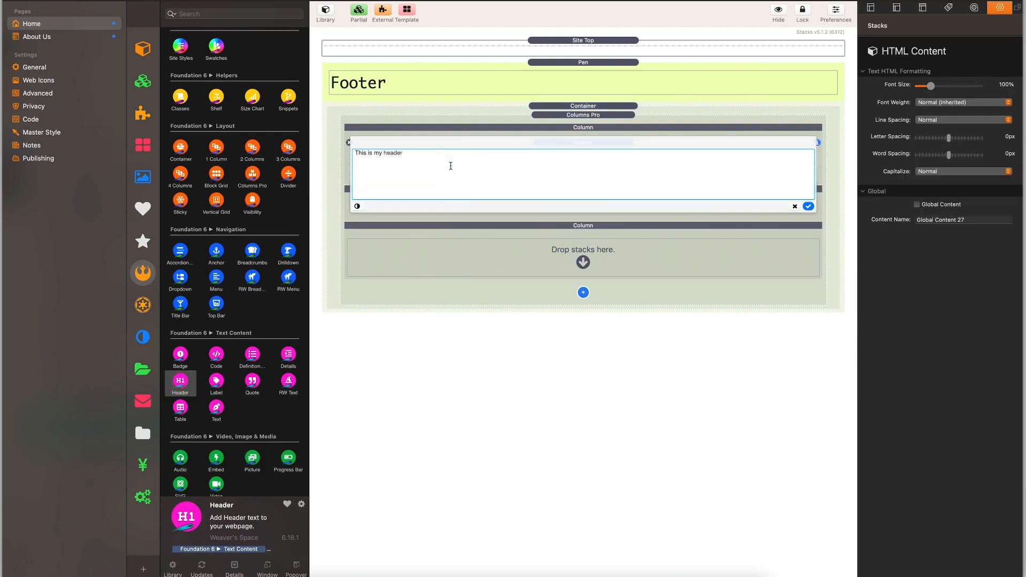
{"action": "type", "text": "Company Name"}
{"action": "left_click", "coordinate": [492, 254]}
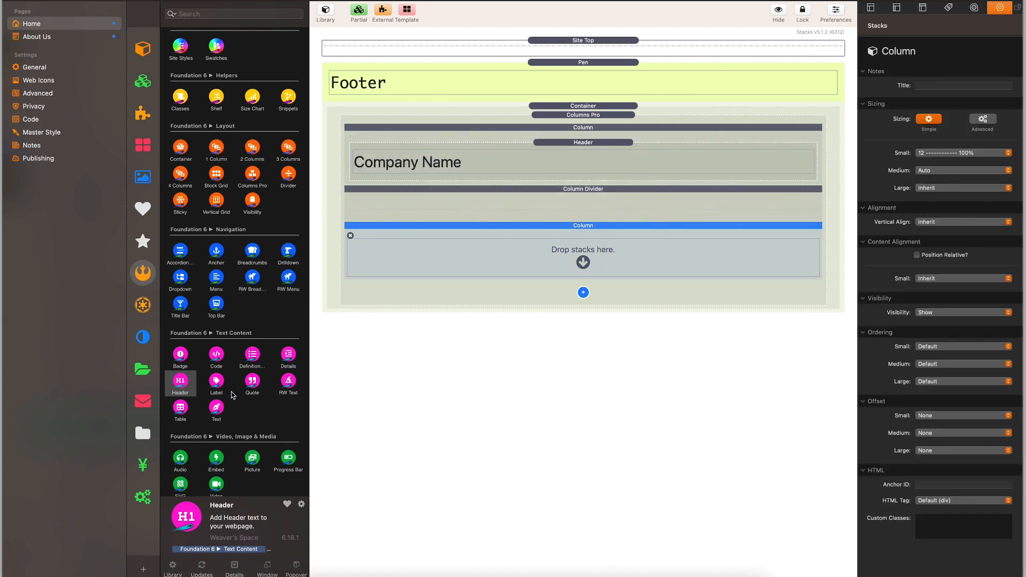
Find the Menu stack, place it below the Company Name header, and enable Vertical Menu and Detailed Layout
{"action": "left_click", "coordinate": [225, 14]}
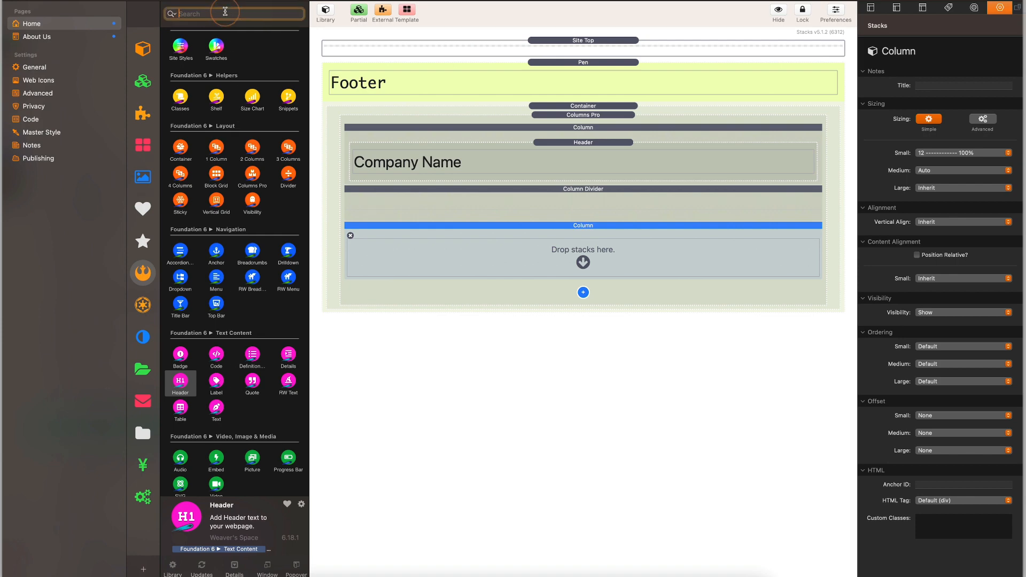
{"action": "type", "text": "men"}
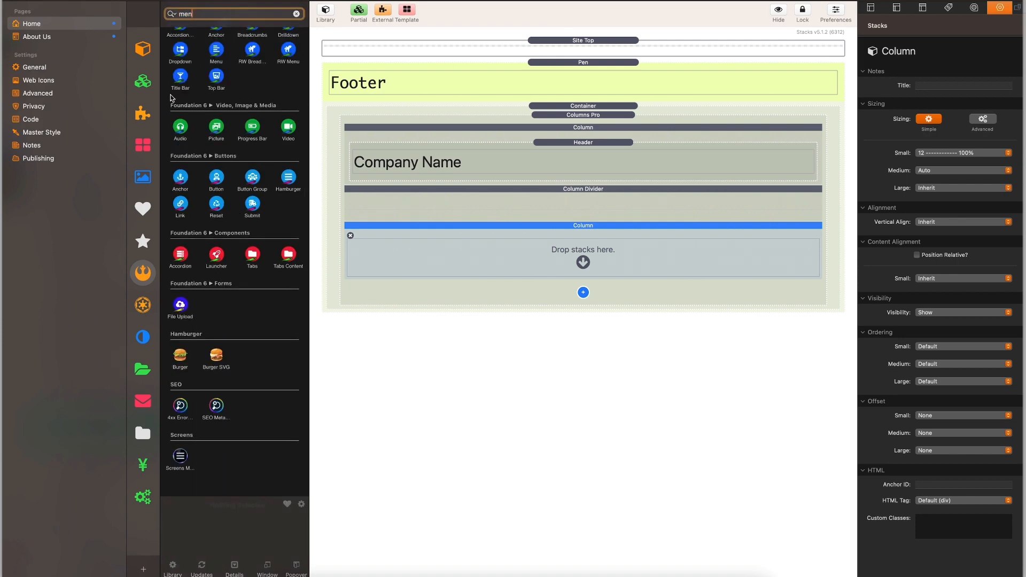
{"action": "scroll", "coordinate": [232, 188], "scroll_direction": "up", "scroll_amount": 3}
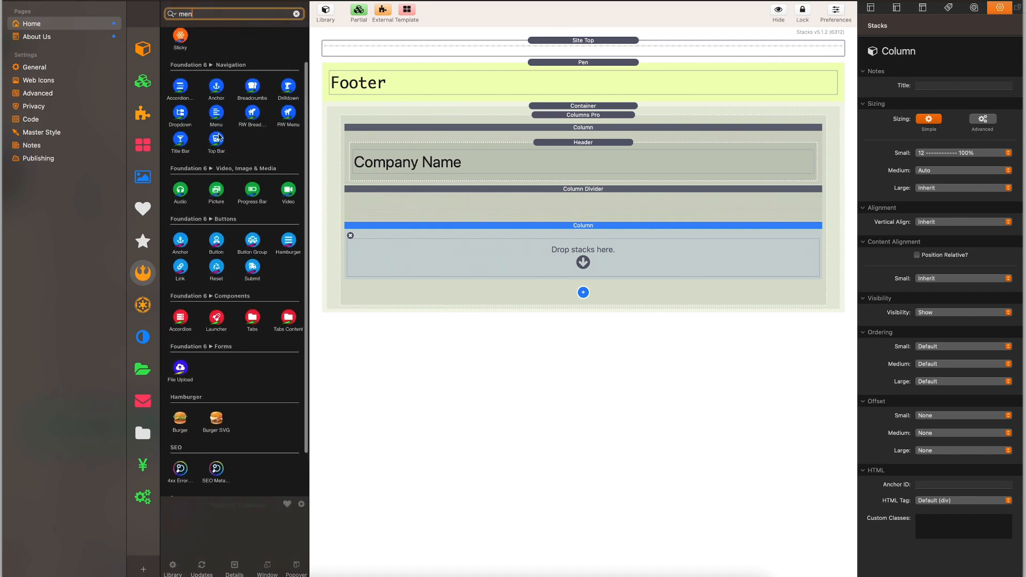
{"action": "left_click_drag", "start_coordinate": [216, 112], "coordinate": [456, 174]}
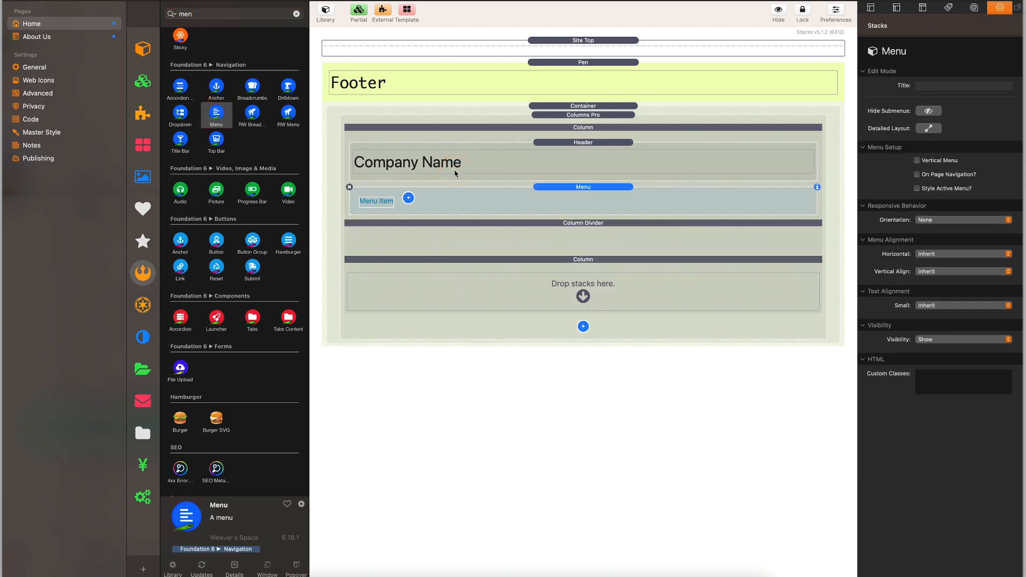
{"action": "left_click", "coordinate": [917, 160]}
{"action": "left_click", "coordinate": [928, 128]}
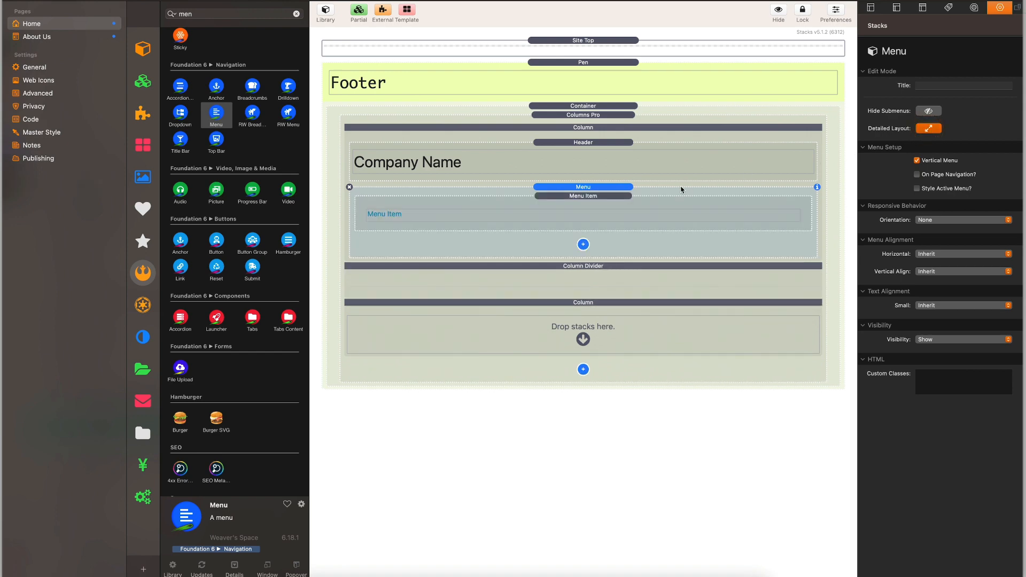
Duplicate the footer's Menu Item three times, then preview the Home page and return to edit mode
{"action": "left_click", "coordinate": [575, 196]}
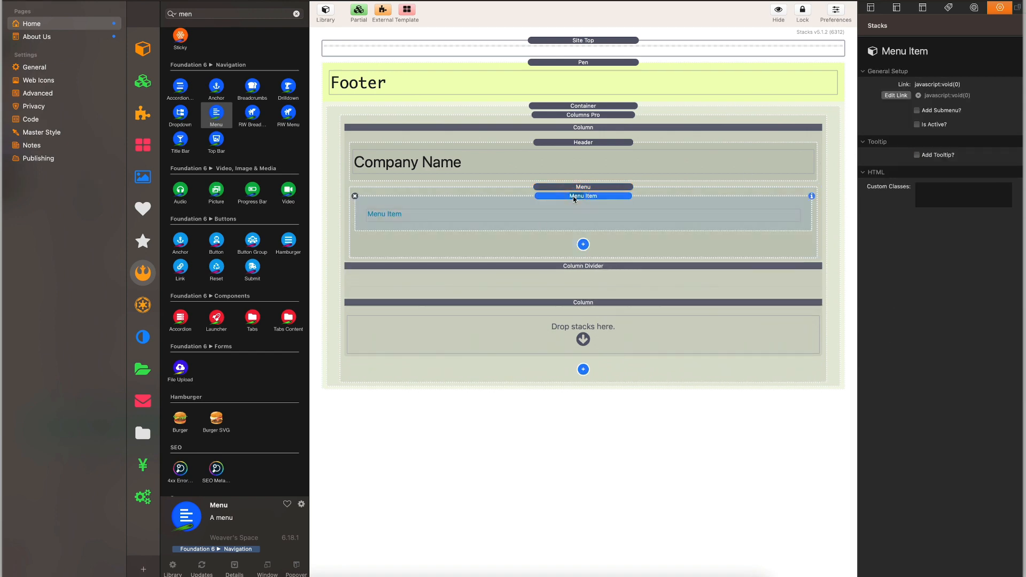
{"action": "key", "text": "super+d"}
{"action": "key", "text": "super+d"}
{"action": "key", "text": "super+d"}
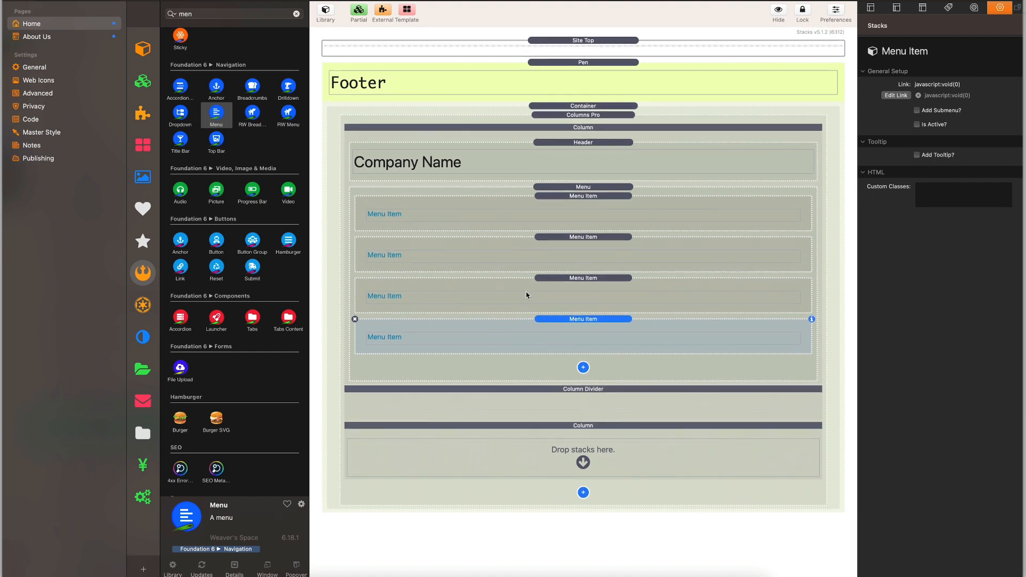
{"action": "key", "text": "super+r"}
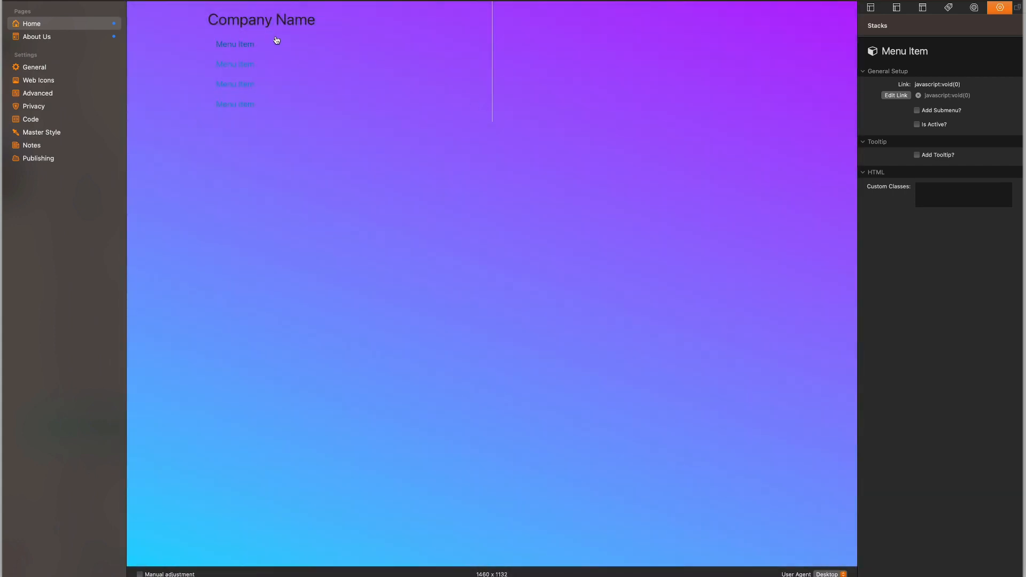
{"action": "key", "text": "super+r"}
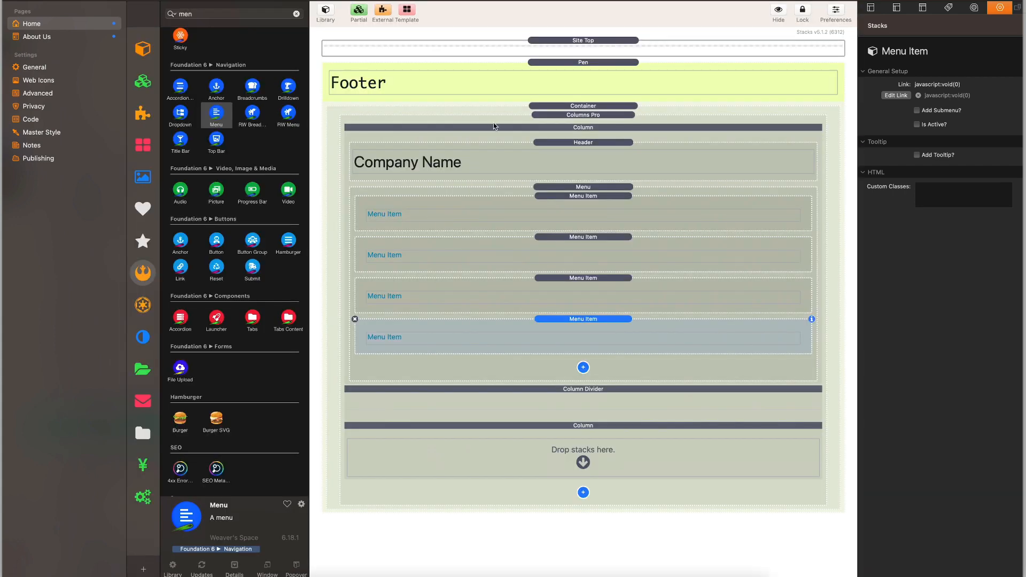
Open the Site Top partial and change its body Background to the solid color CACFF6
{"action": "double_click", "coordinate": [576, 49]}
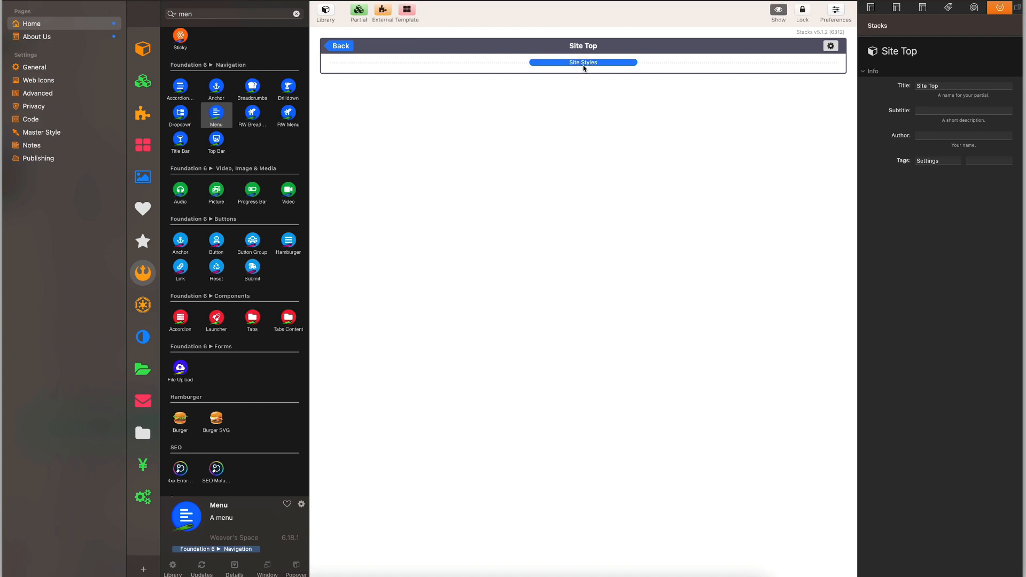
{"action": "left_click", "coordinate": [584, 64]}
{"action": "left_click", "coordinate": [388, 358]}
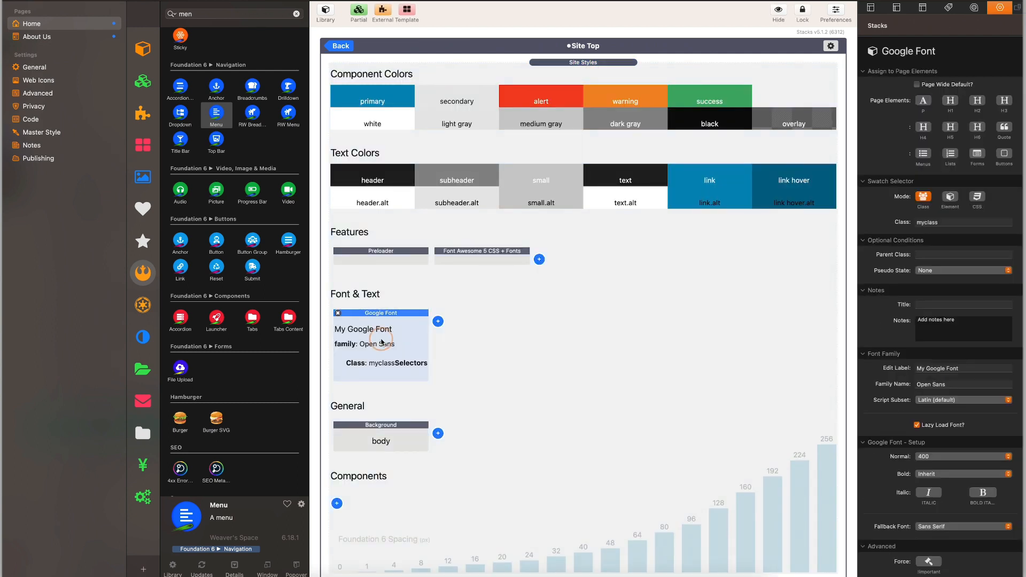
{"action": "left_click", "coordinate": [389, 425]}
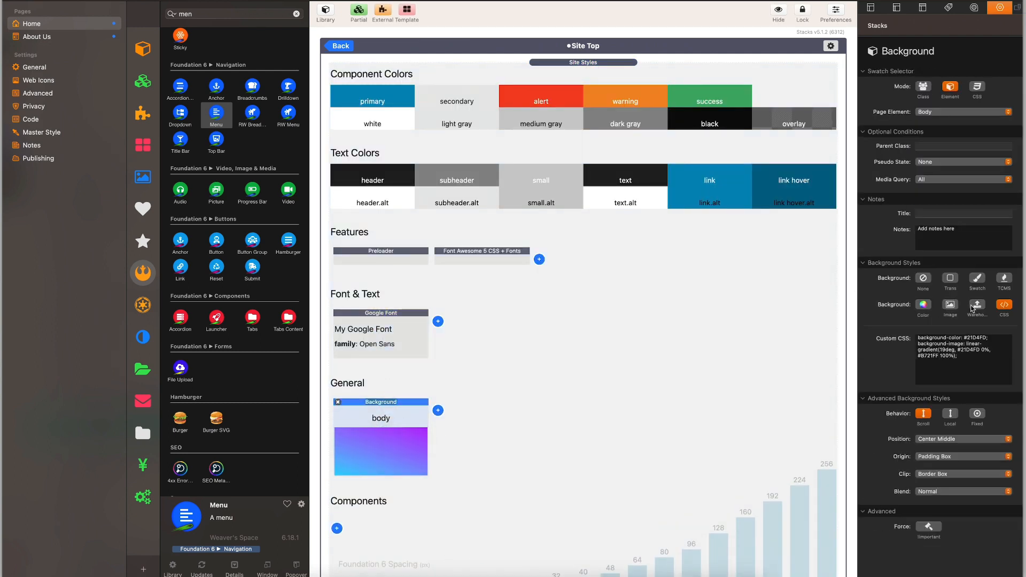
{"action": "left_click", "coordinate": [922, 304]}
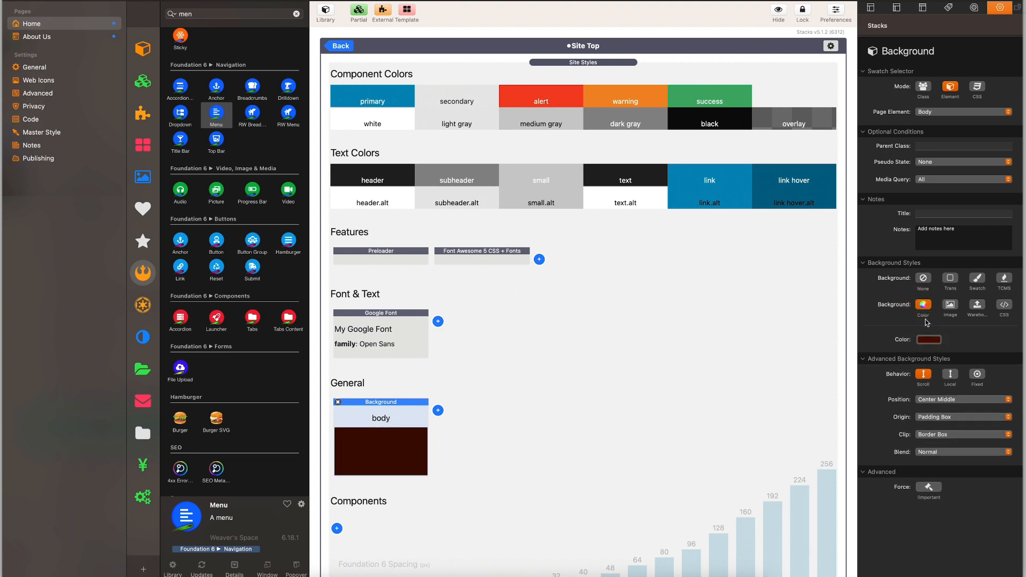
{"action": "left_click", "coordinate": [934, 341]}
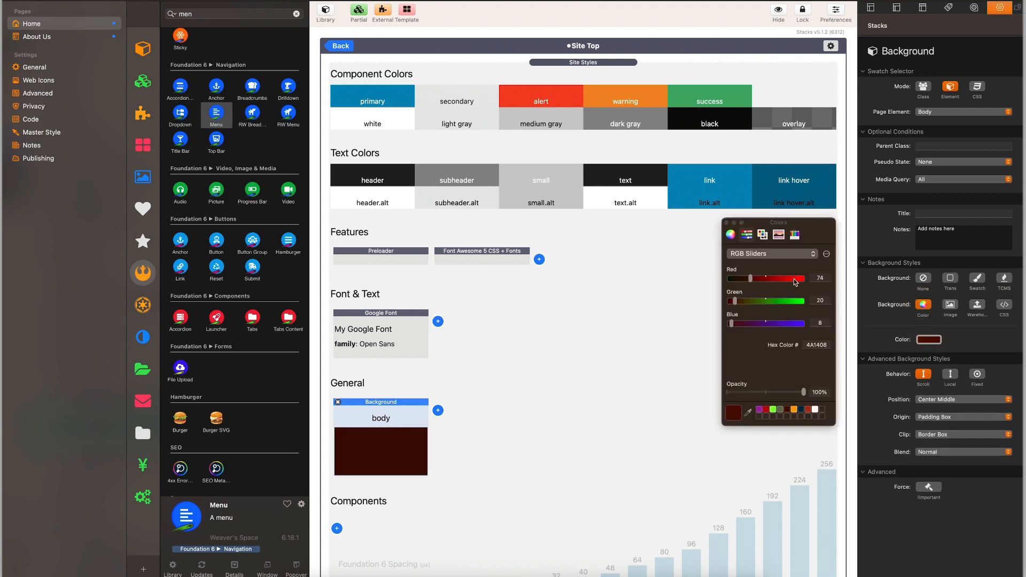
{"action": "left_click", "coordinate": [815, 410]}
{"action": "left_click_drag", "start_coordinate": [787, 278], "coordinate": [791, 307]}
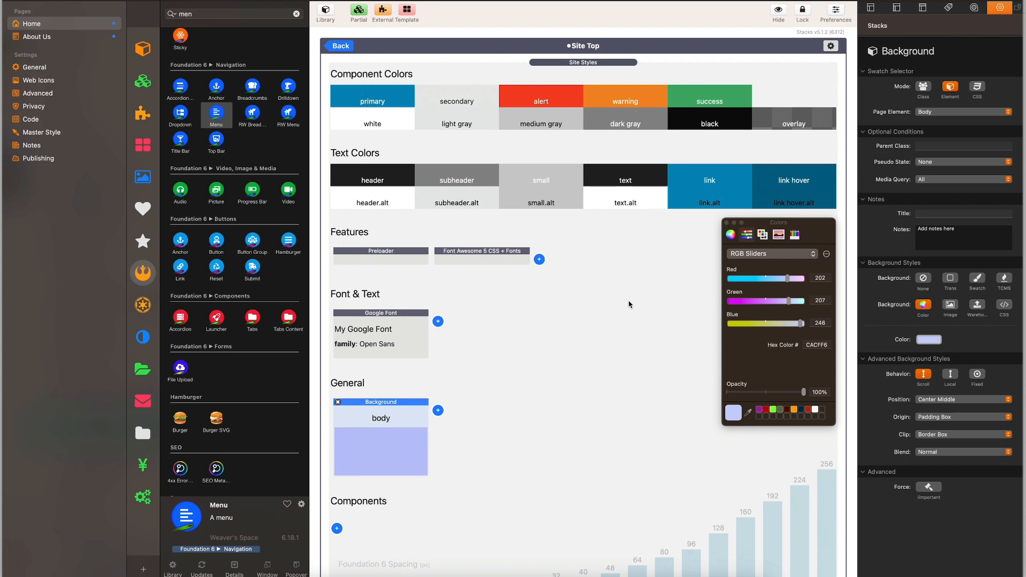
{"action": "left_click", "coordinate": [629, 305]}
Leave the Site Top partial, close the color picker, and preview the Home page before returning to edit mode
{"action": "left_click", "coordinate": [345, 46]}
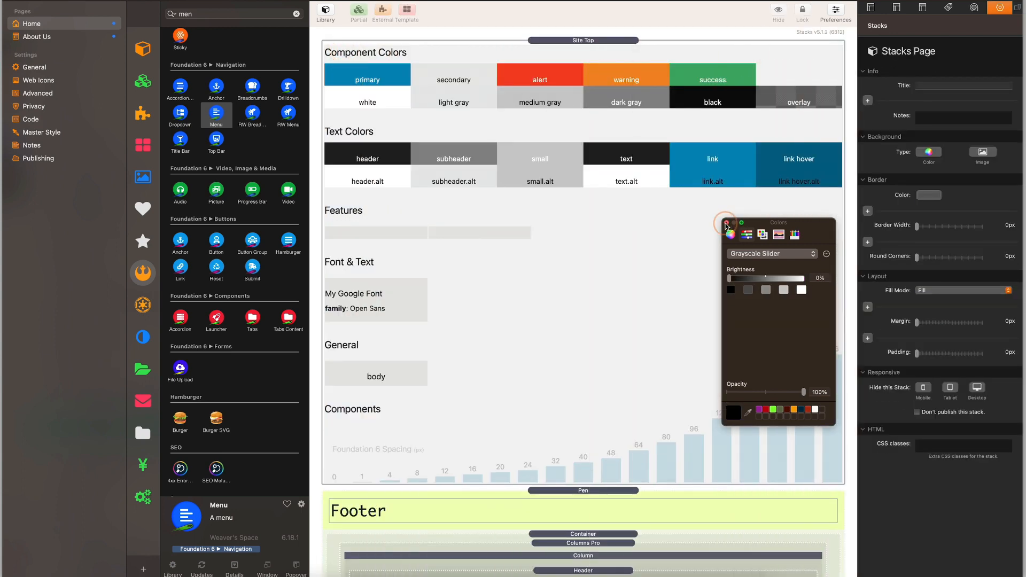
{"action": "left_click", "coordinate": [726, 223]}
{"action": "key", "text": "super+r"}
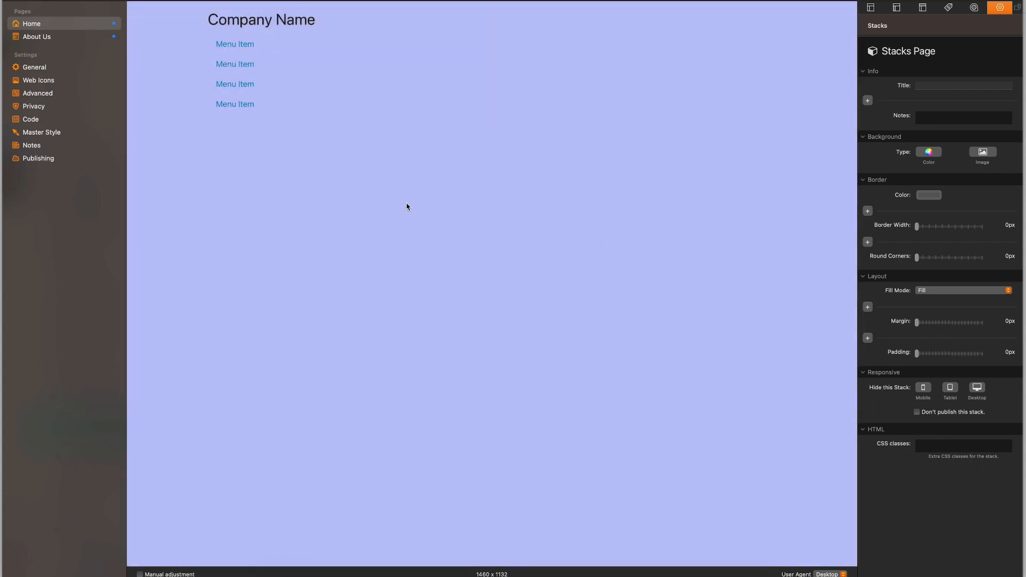
{"action": "key", "text": "super+r"}
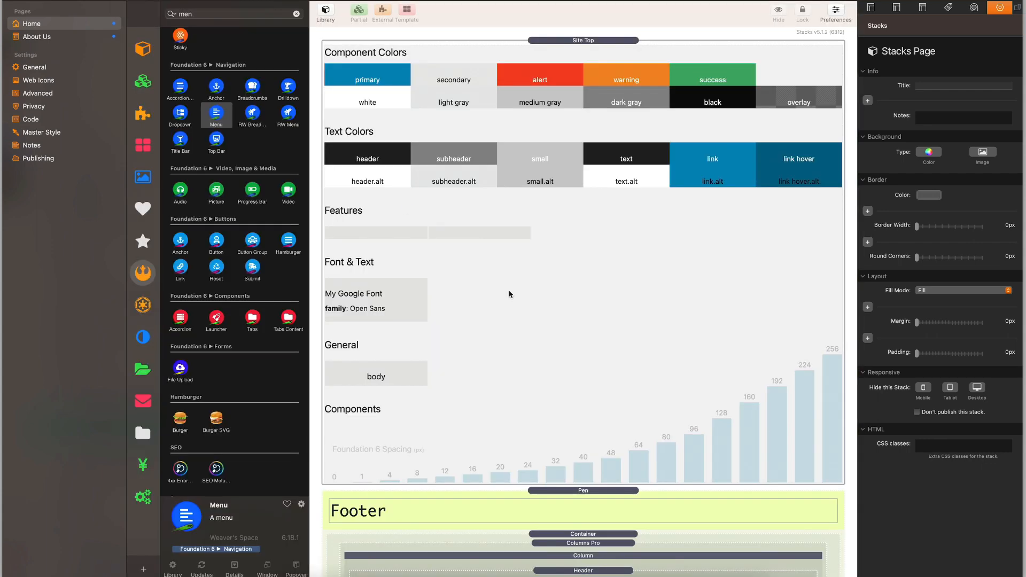
Convert the footer's Pen stack and all its contents into a new partial
{"action": "scroll", "coordinate": [509, 294], "scroll_direction": "down", "scroll_amount": 4}
{"action": "scroll", "coordinate": [510, 294], "scroll_direction": "down", "scroll_amount": 5}
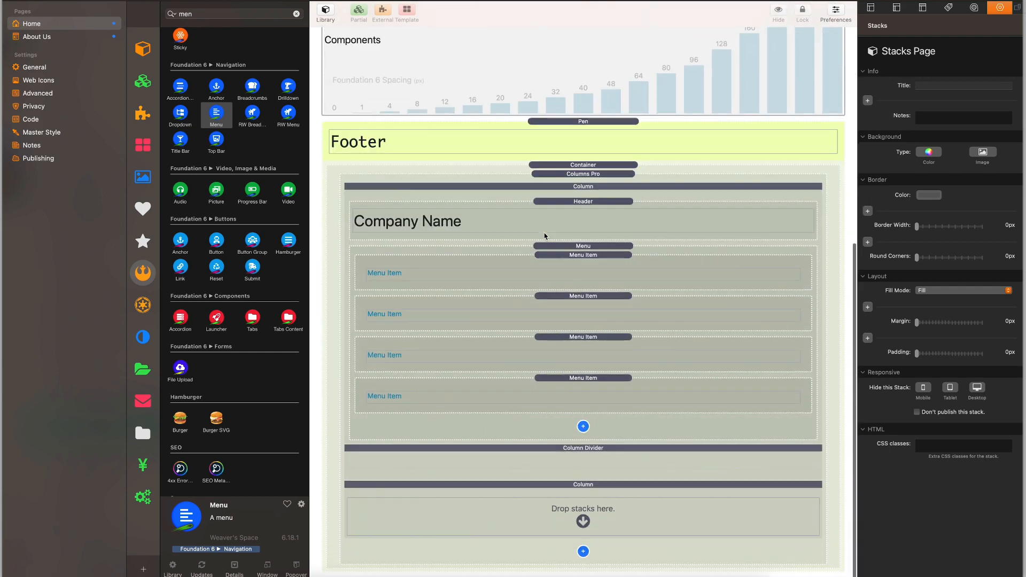
{"action": "left_click", "coordinate": [581, 484]}
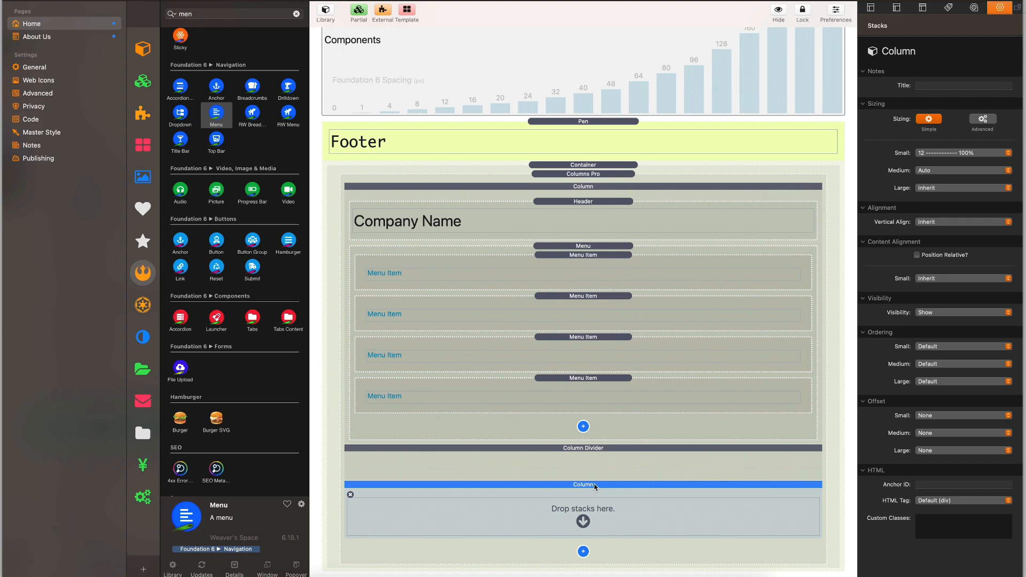
{"action": "left_click", "coordinate": [567, 121]}
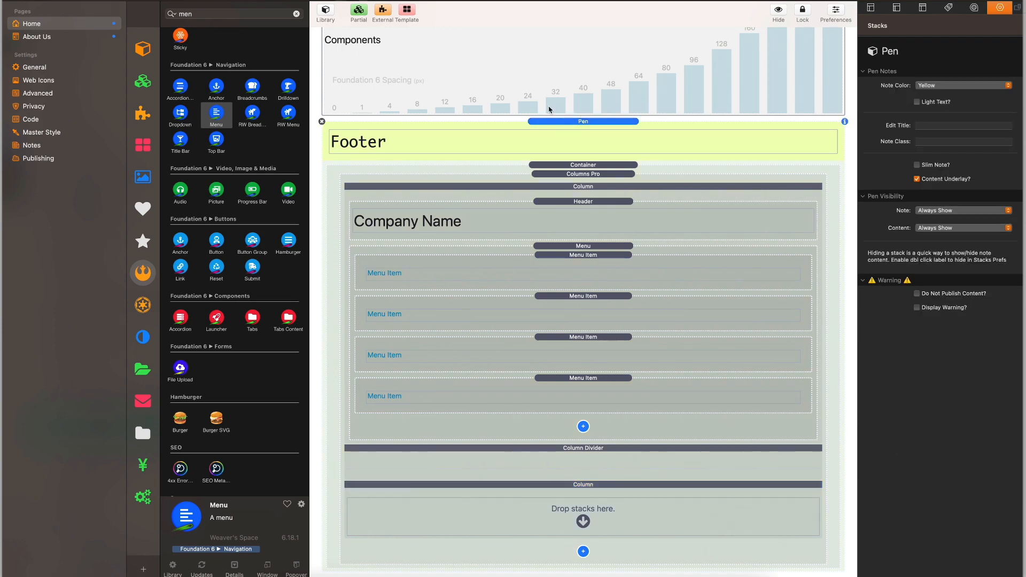
{"action": "left_click", "coordinate": [357, 11]}
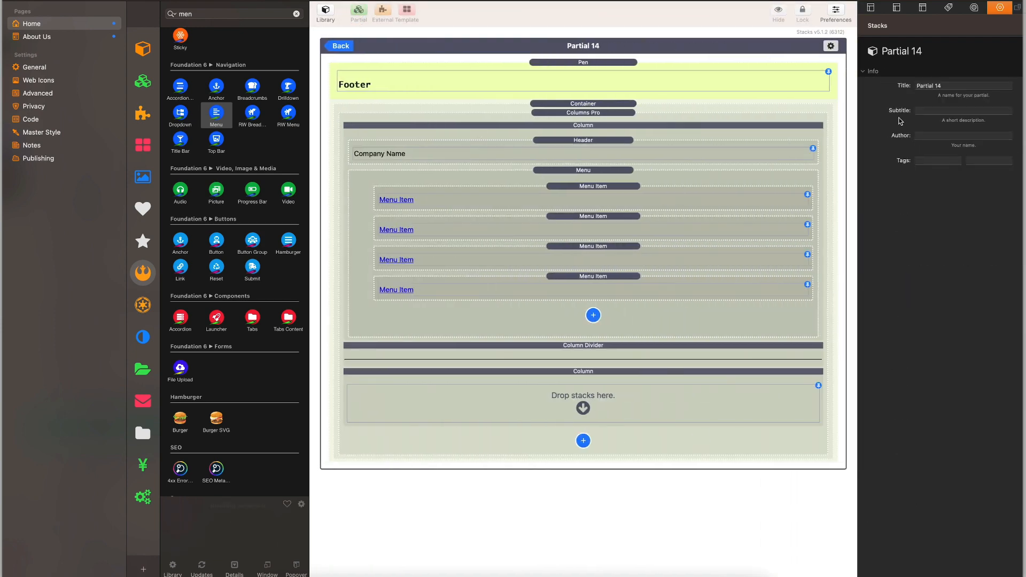
Title the new partial "Footer", tag it "Site Component" and return to the Home page
{"action": "left_click", "coordinate": [948, 84]}
{"action": "type", "text": "Foo"}
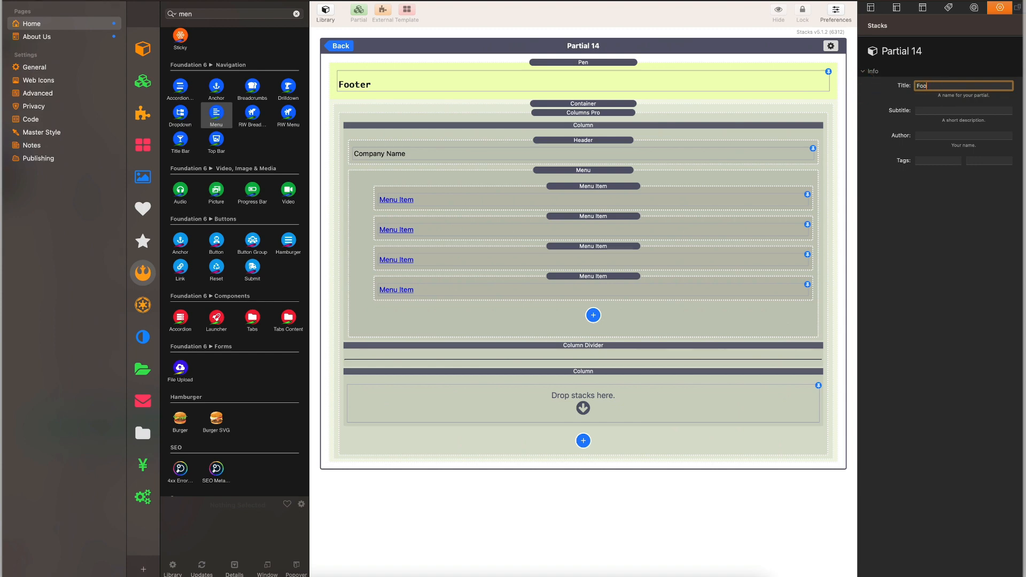
{"action": "type", "text": "ter"}
{"action": "left_click", "coordinate": [935, 161]}
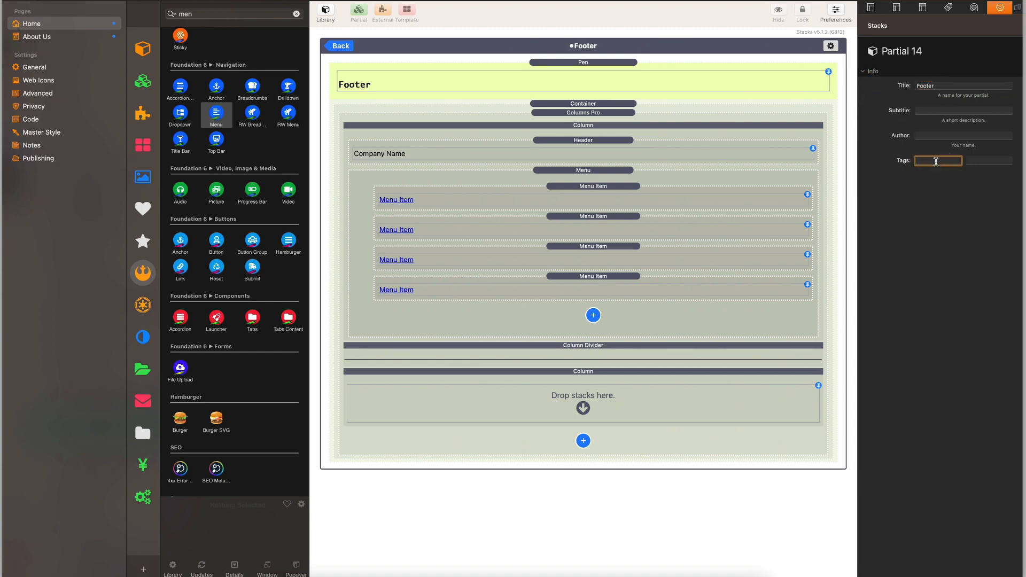
{"action": "type", "text": "Site Component"}
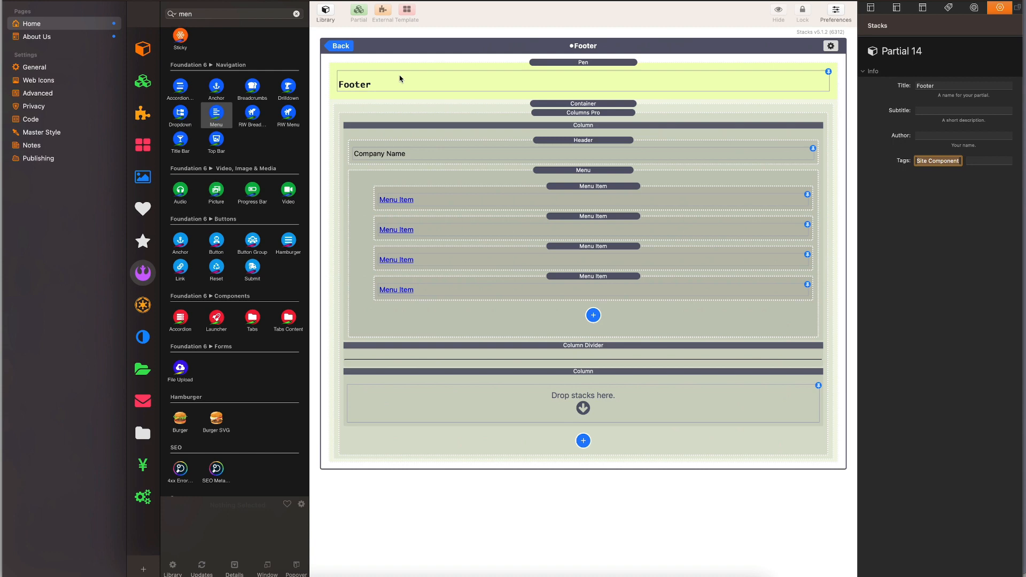
{"action": "left_click", "coordinate": [342, 45]}
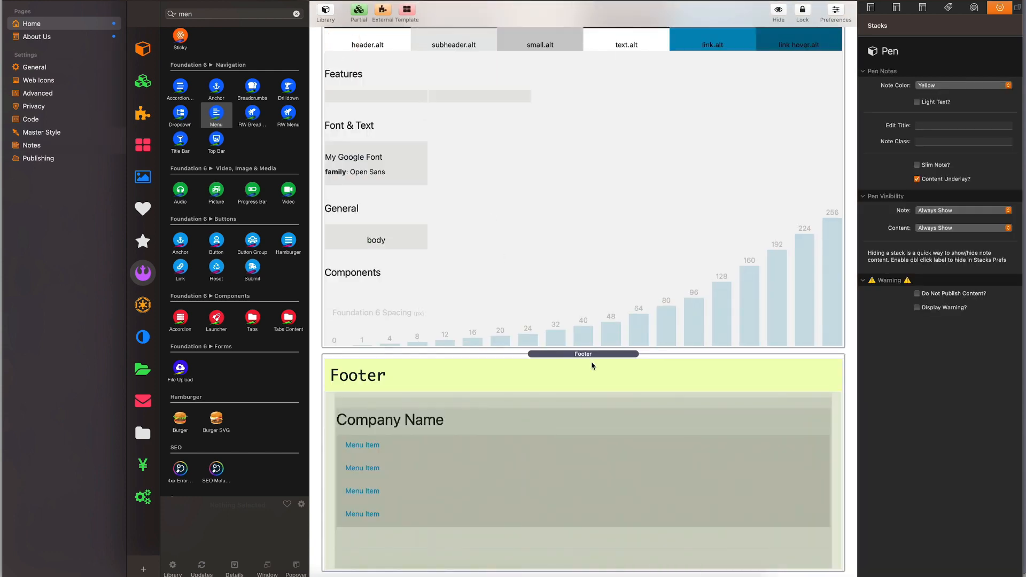
Copy the Footer partial from the Home page, paste it below Site Top on the About Us page and return to Home
{"action": "left_click", "coordinate": [142, 82]}
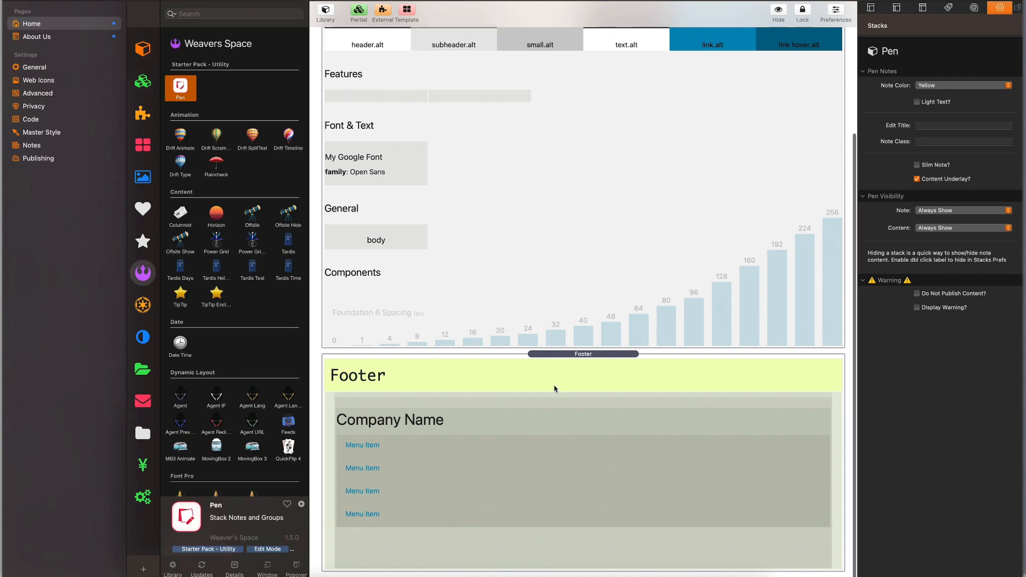
{"action": "left_click", "coordinate": [555, 389]}
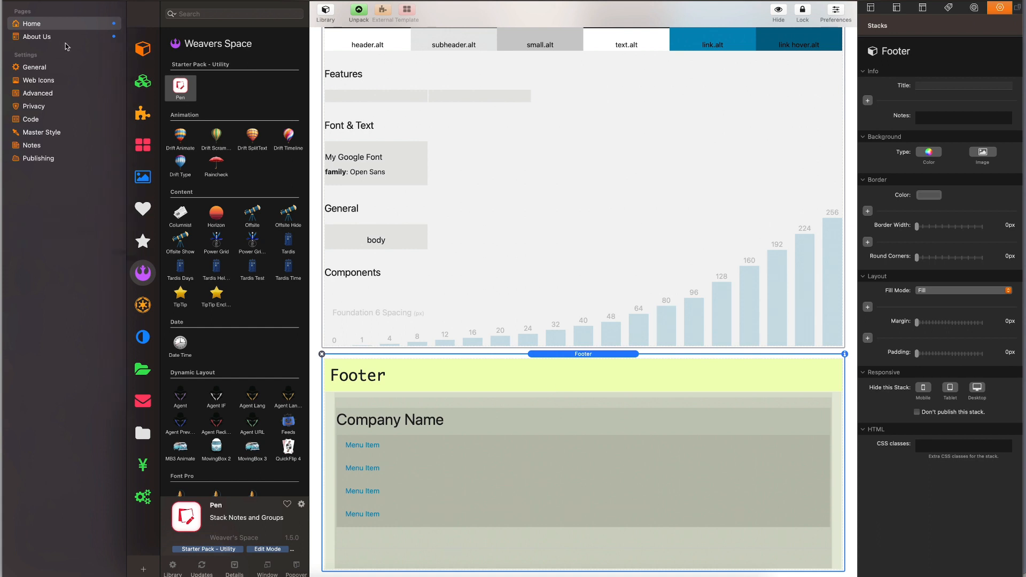
{"action": "left_click", "coordinate": [37, 37]}
{"action": "left_click", "coordinate": [545, 219]}
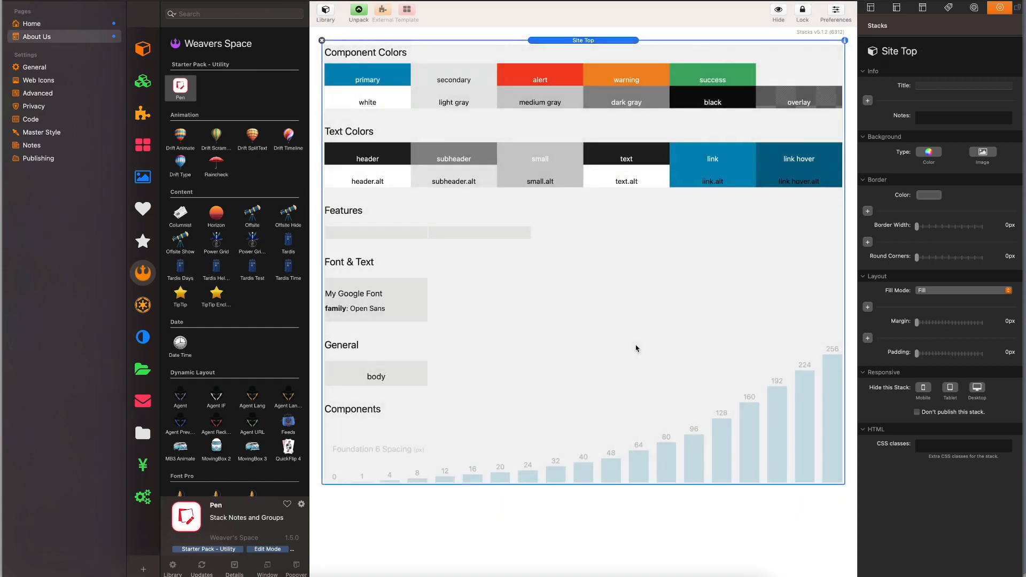
{"action": "key", "text": "super+v"}
{"action": "scroll", "coordinate": [636, 349], "scroll_direction": "down", "scroll_amount": 5}
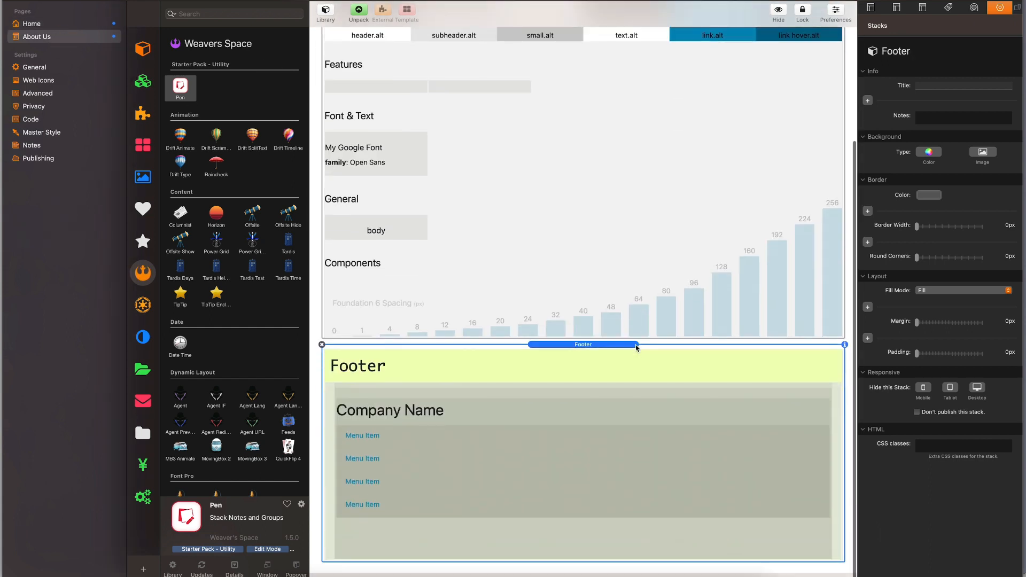
{"action": "scroll", "coordinate": [635, 347], "scroll_direction": "up", "scroll_amount": 5}
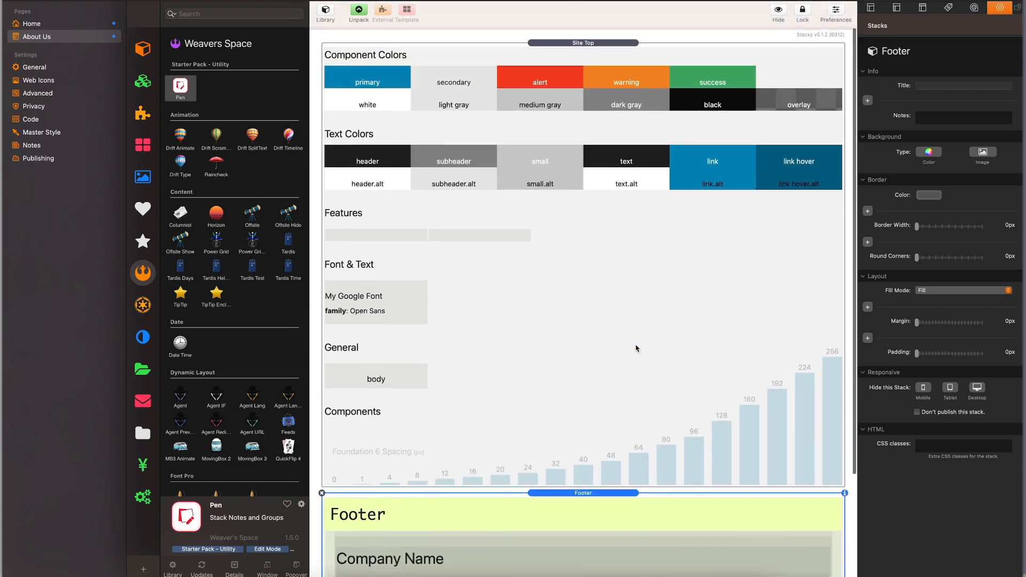
{"action": "left_click", "coordinate": [54, 24]}
{"action": "scroll", "coordinate": [481, 160], "scroll_direction": "up", "scroll_amount": 5}
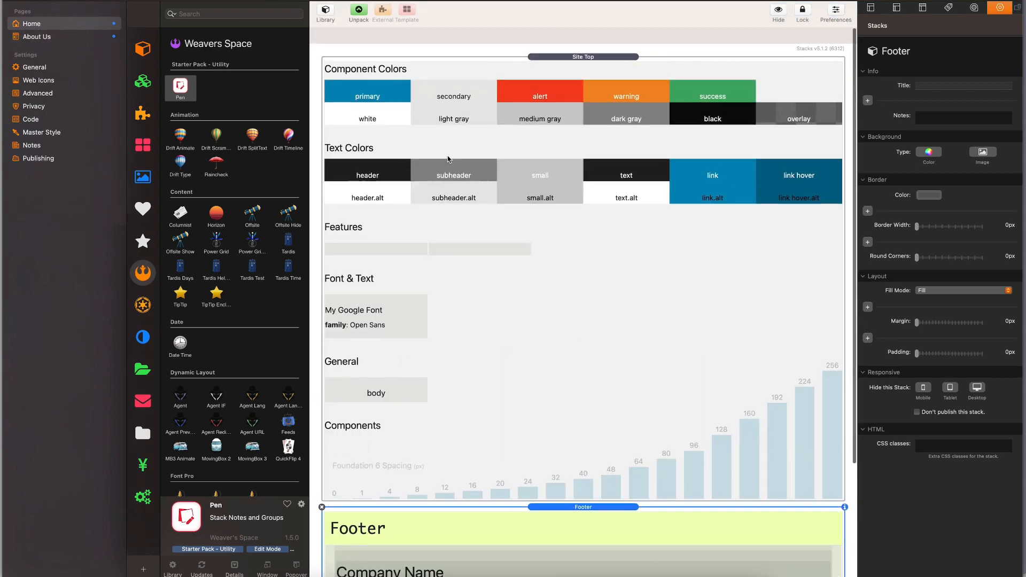
Open the Site Top partial, add a Pen stack at its top and nest the Site Styles stack inside it
{"action": "double_click", "coordinate": [591, 62]}
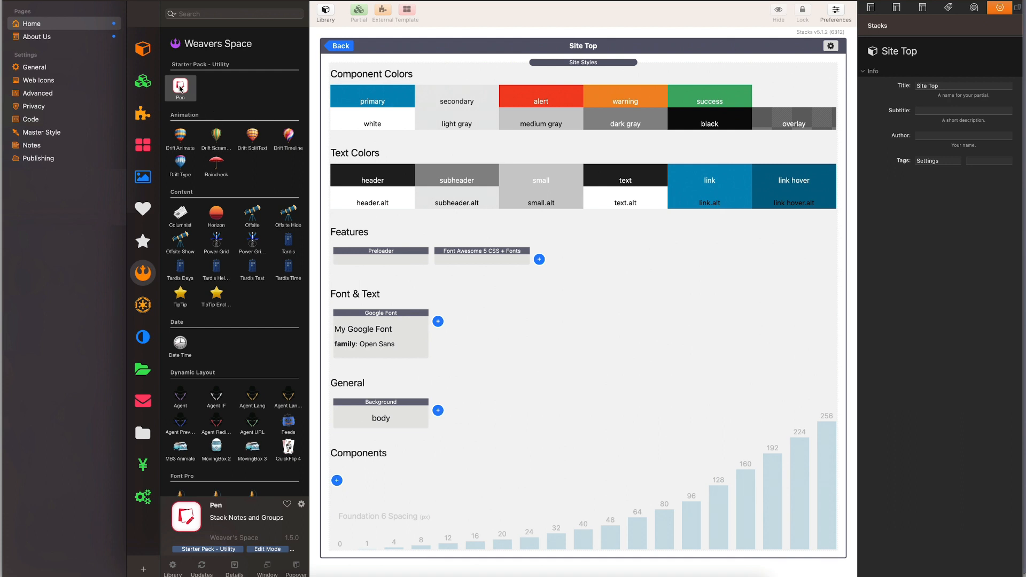
{"action": "left_click_drag", "start_coordinate": [180, 89], "coordinate": [571, 66]}
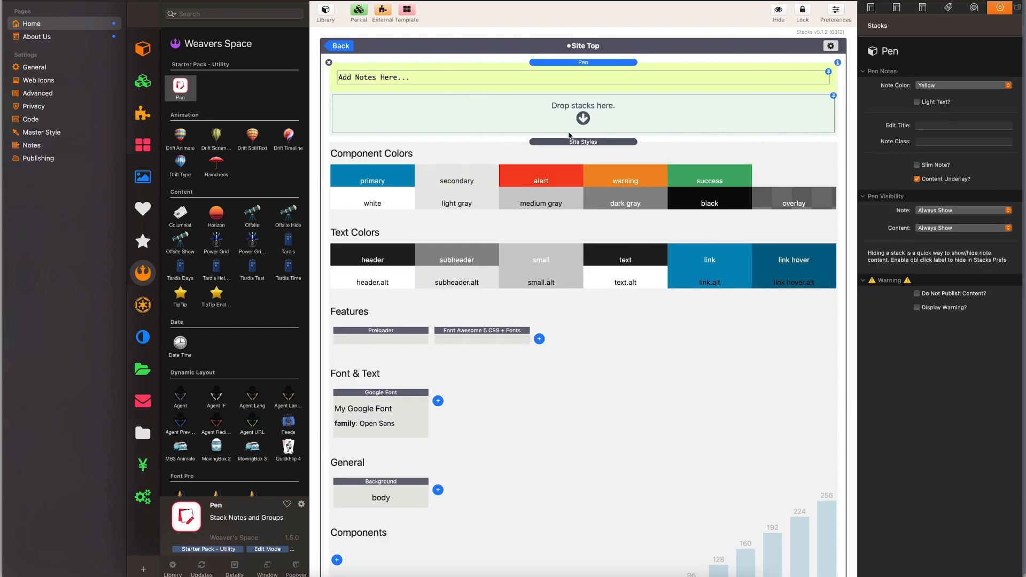
{"action": "left_click", "coordinate": [571, 143]}
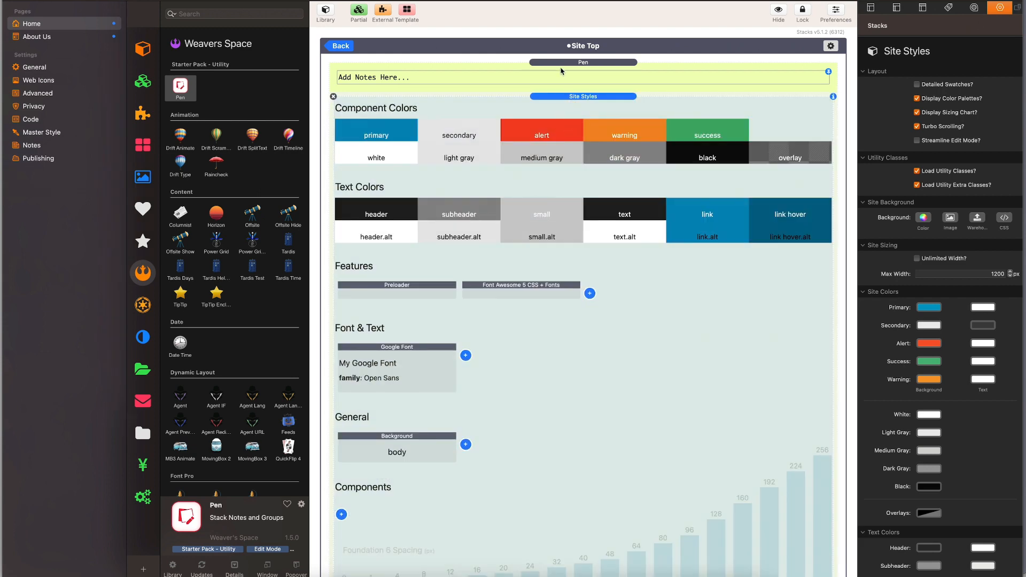
Set the new Pen stack's note text to "Site Styles"
{"action": "left_click", "coordinate": [469, 80]}
{"action": "type", "text": "Site Styles"}
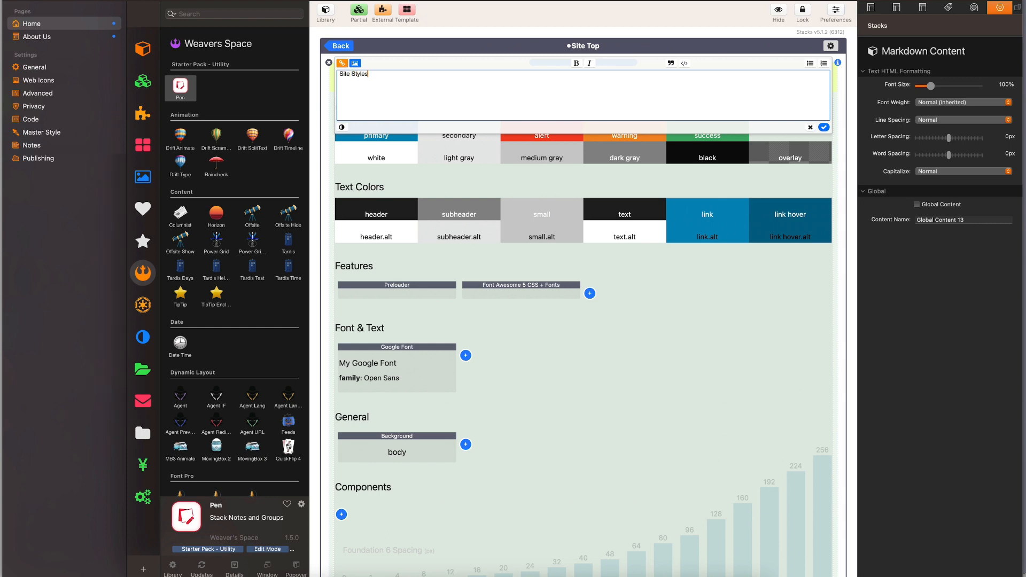
{"action": "double_click", "coordinate": [479, 236]}
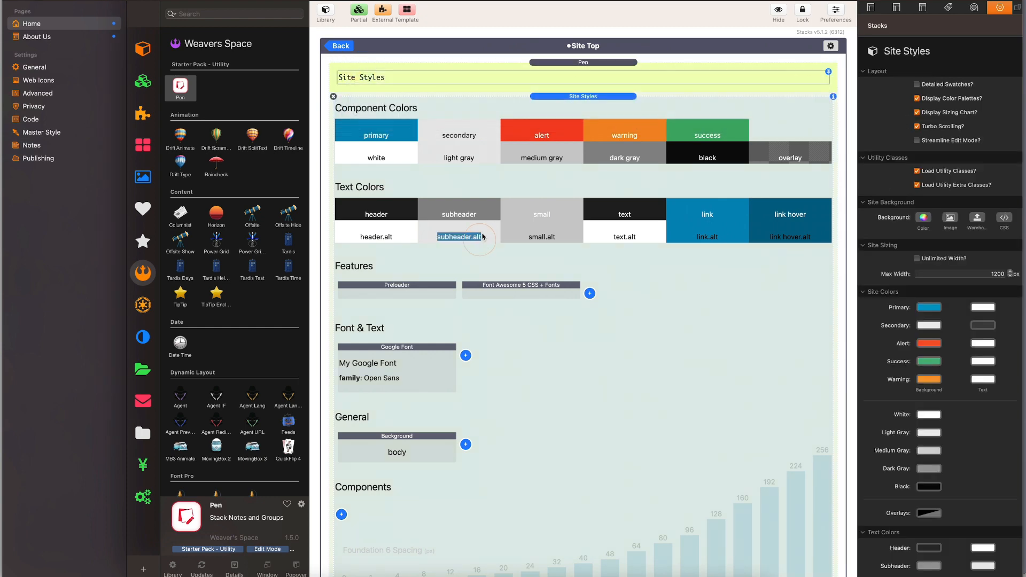
Delete the Google Font swatch from the Font & Text section of Site Styles
{"action": "double_click", "coordinate": [589, 97]}
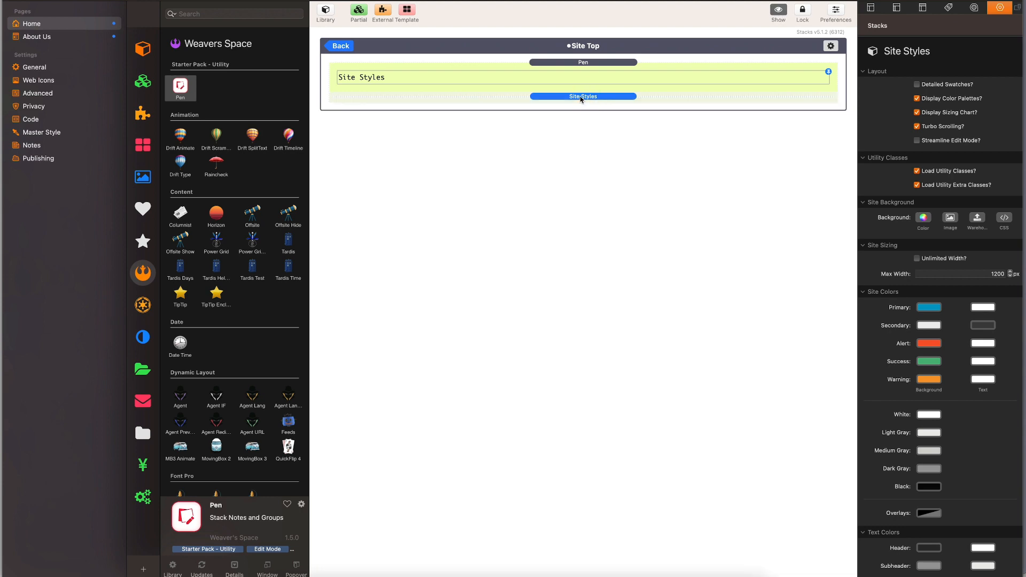
{"action": "double_click", "coordinate": [551, 98]}
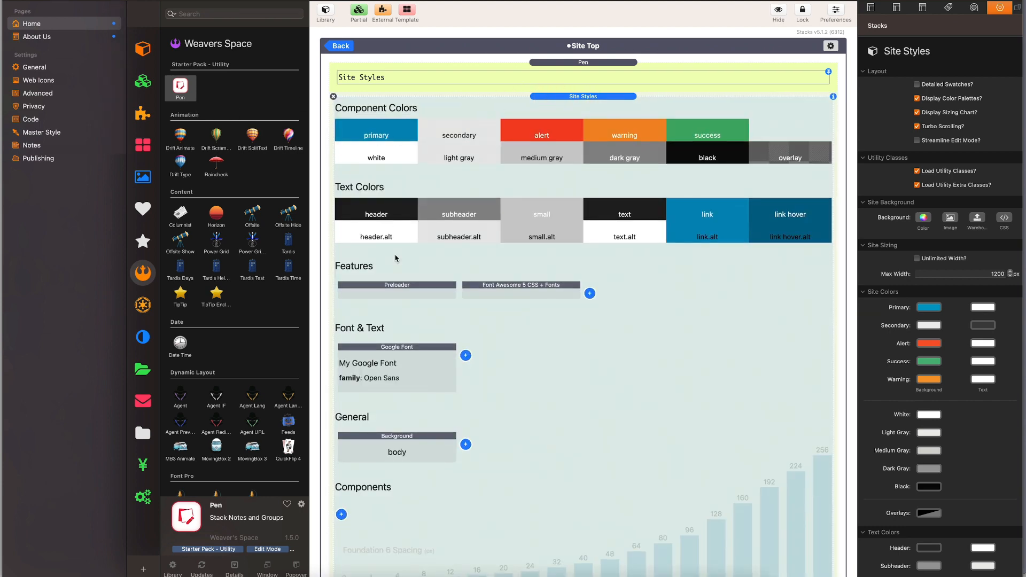
{"action": "scroll", "coordinate": [433, 334], "scroll_direction": "down", "scroll_amount": 1}
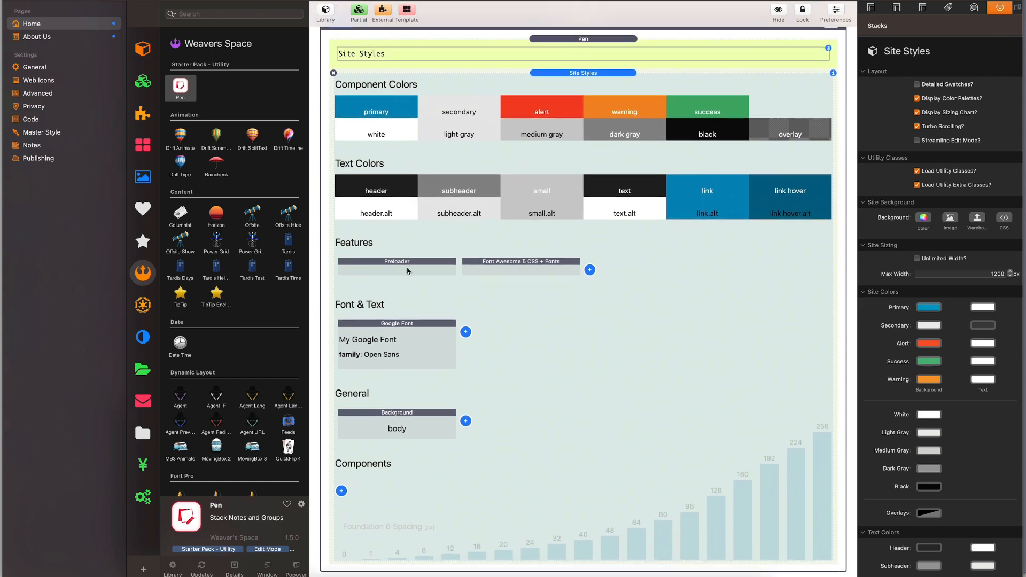
{"action": "left_click", "coordinate": [408, 271]}
{"action": "left_click", "coordinate": [502, 268]}
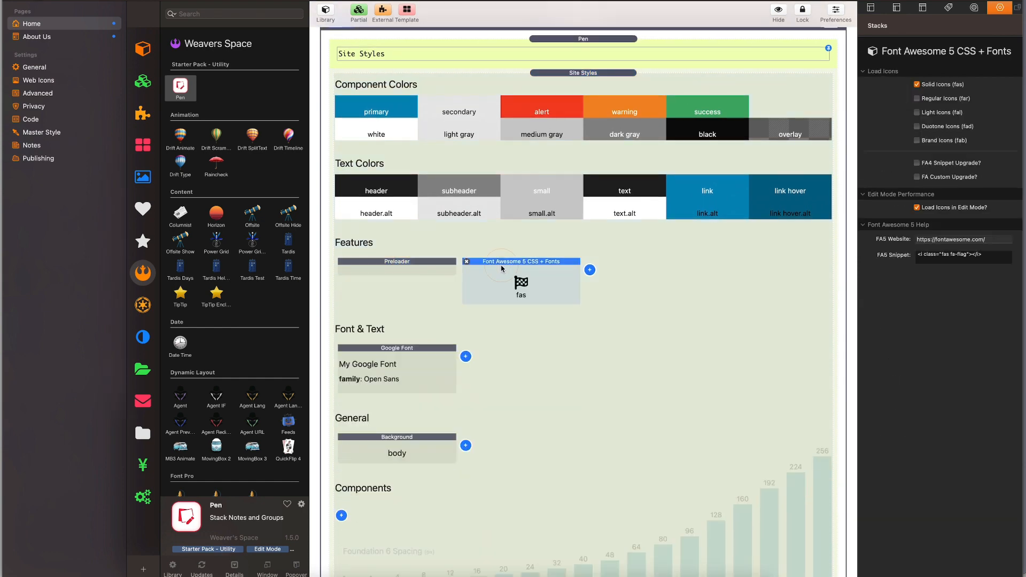
{"action": "left_click", "coordinate": [438, 361]}
{"action": "key", "text": "BackSpace"}
Delete the body Background swatch from the General section and undo that deletion
{"action": "left_click", "coordinate": [352, 409]}
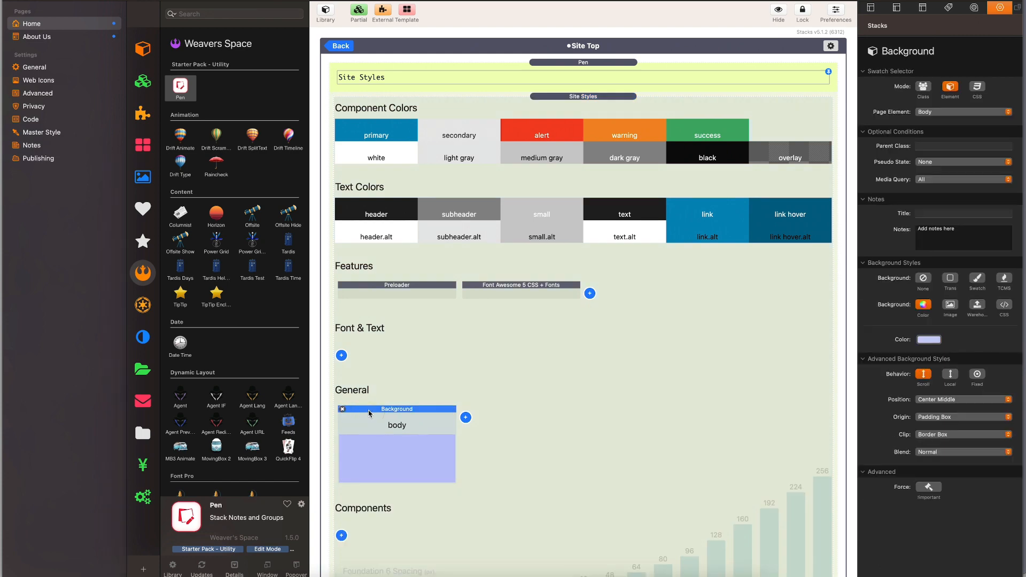
{"action": "key", "text": "BackSpace"}
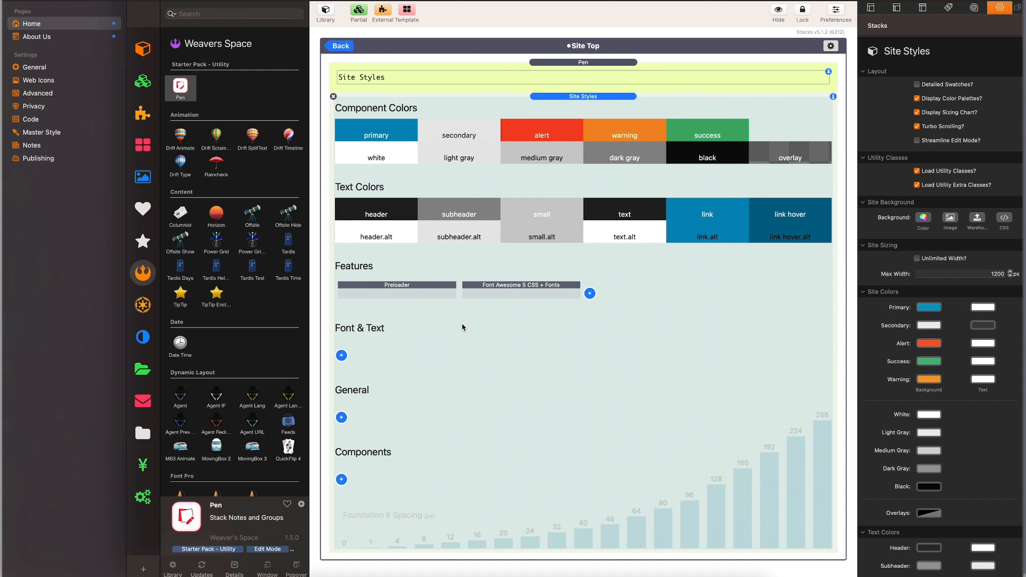
{"action": "key", "text": "super+z"}
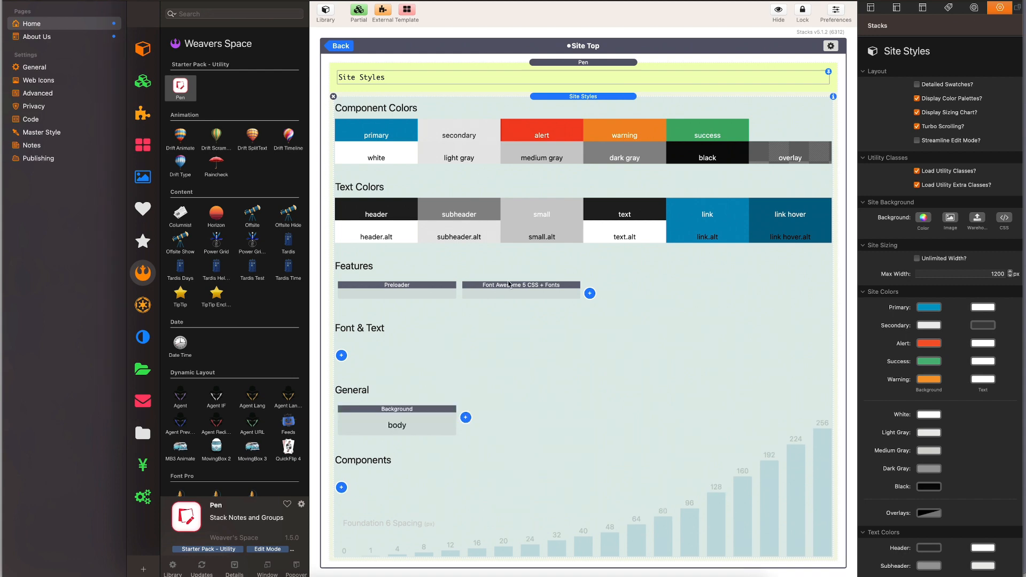
Collapse the Site Styles stack and add a Foundation 6 Swatches stack below it in the Site Top partial
{"action": "left_click", "coordinate": [597, 77]}
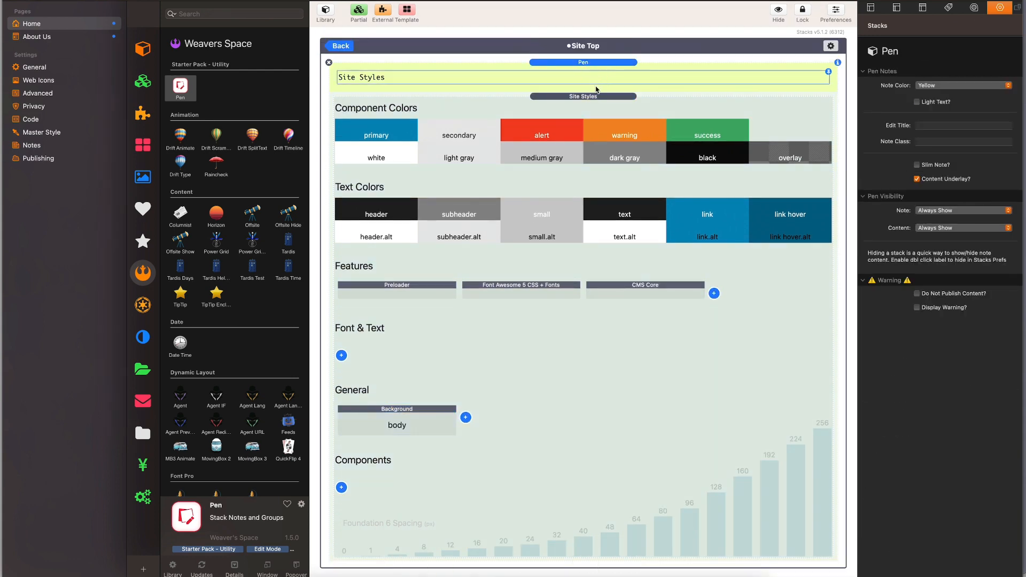
{"action": "left_click", "coordinate": [597, 97]}
{"action": "double_click", "coordinate": [597, 97]}
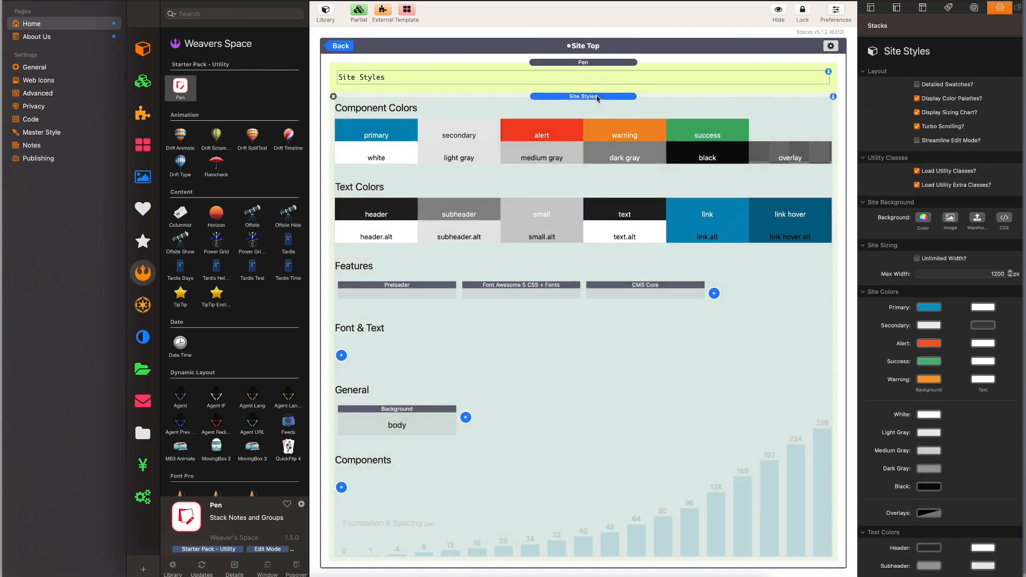
{"action": "scroll", "coordinate": [220, 297], "scroll_direction": "down", "scroll_amount": 5}
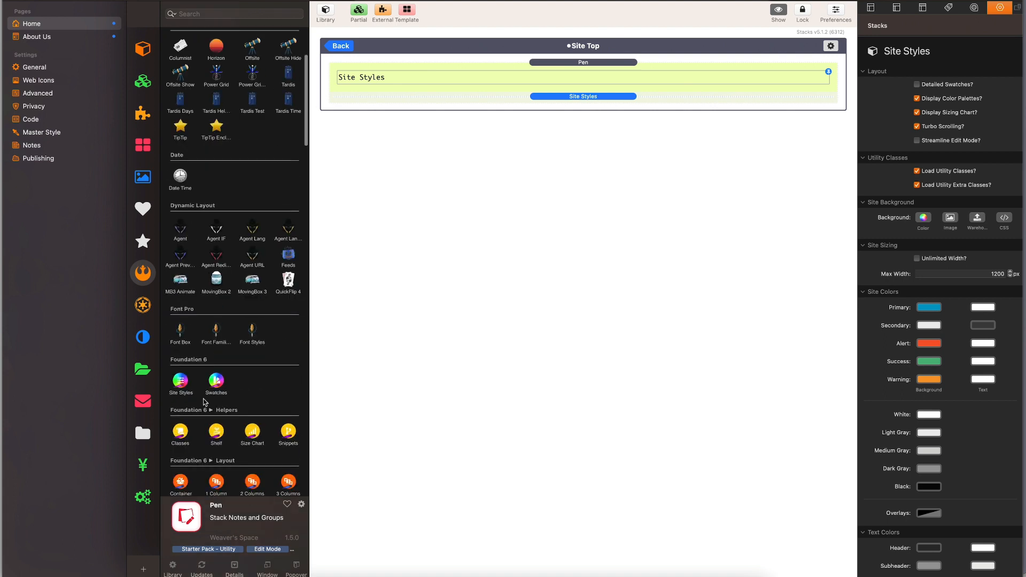
{"action": "left_click_drag", "start_coordinate": [216, 380], "coordinate": [603, 105]}
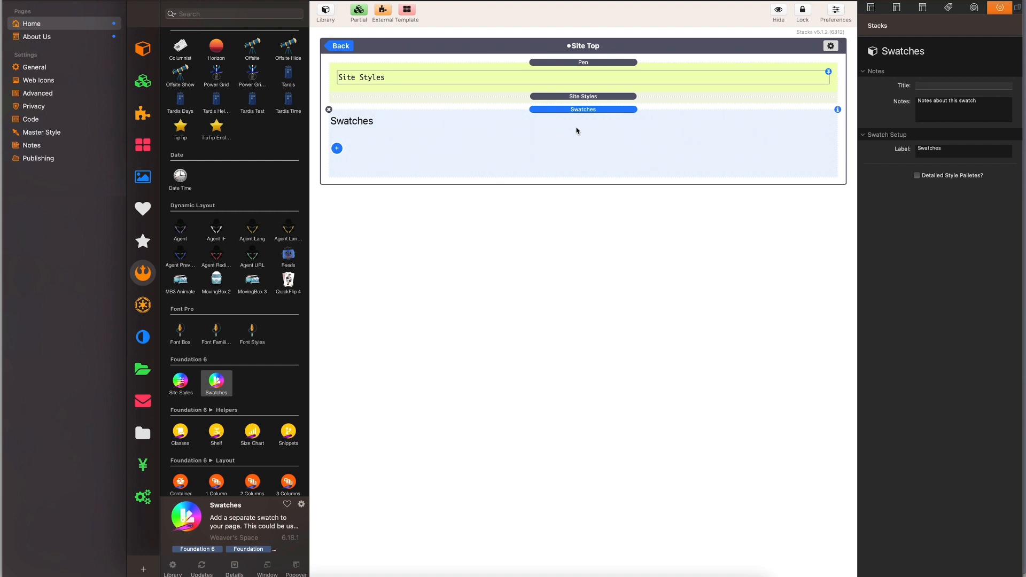
Title the Swatches stack "FONTS" and set its label to "Swatches | Fonts"
{"action": "left_click", "coordinate": [942, 85]}
{"action": "type", "text": "FONTS"}
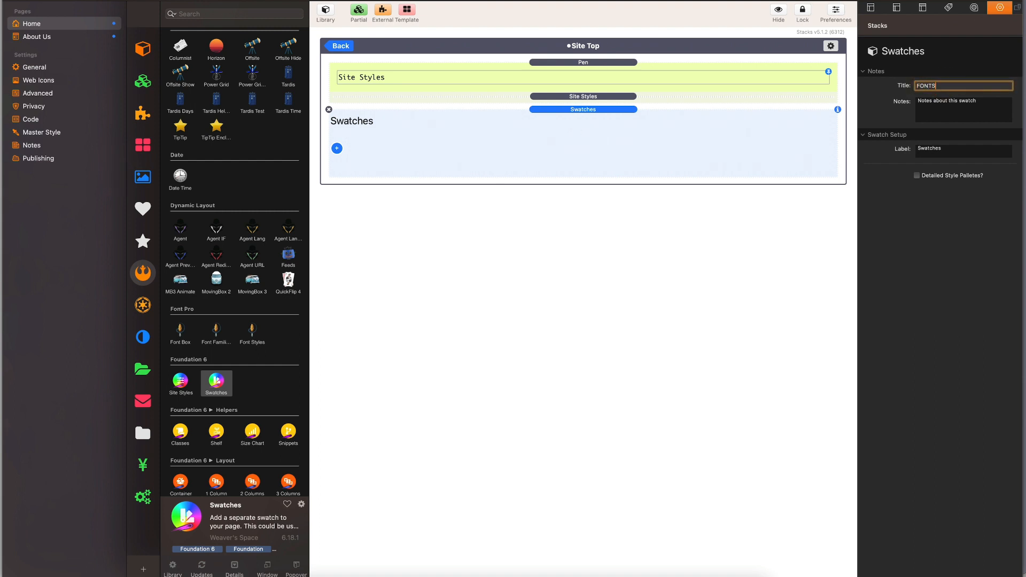
{"action": "left_click", "coordinate": [958, 149]}
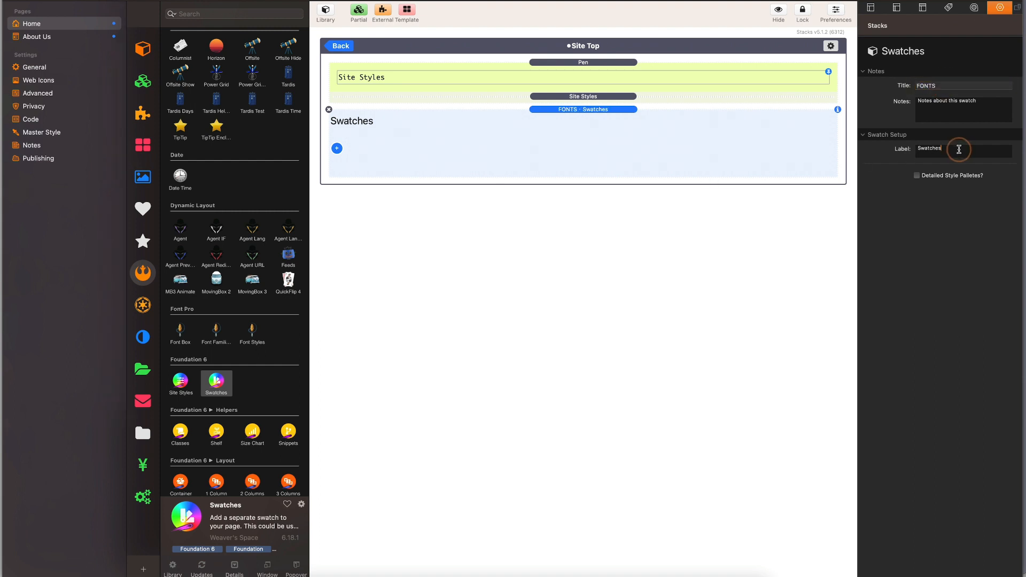
{"action": "type", "text": "| Fonts"}
Add a Google Font swatch to the FONTS Swatches stack
{"action": "left_click", "coordinate": [337, 148]}
{"action": "scroll", "coordinate": [371, 359], "scroll_direction": "down", "scroll_amount": 6}
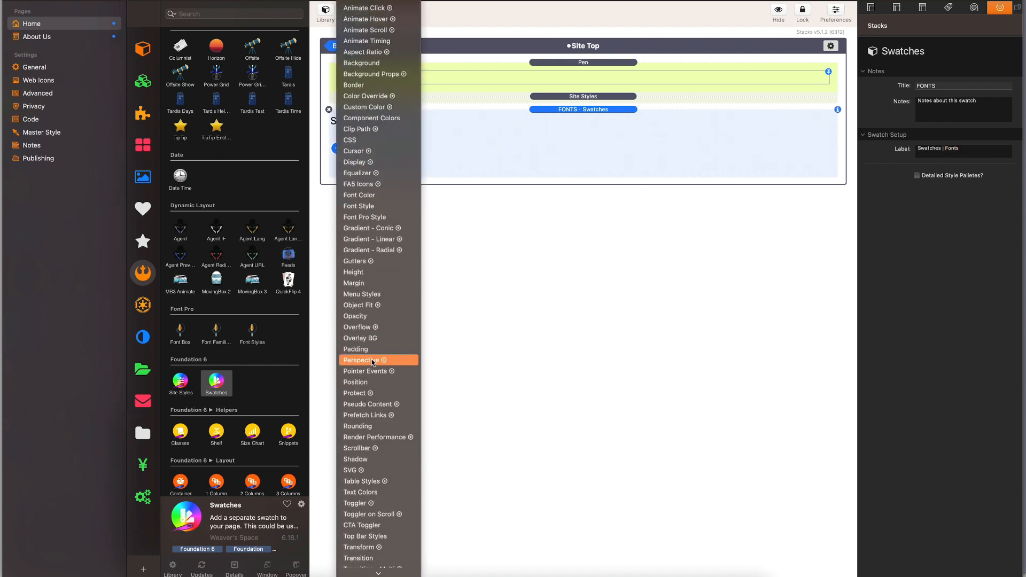
{"action": "scroll", "coordinate": [377, 482], "scroll_direction": "down", "scroll_amount": 3}
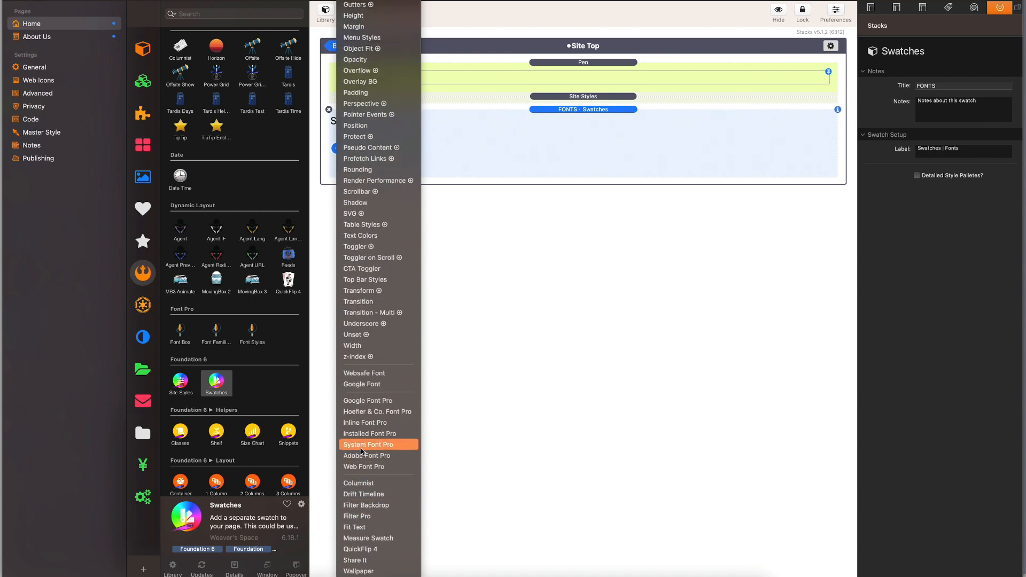
{"action": "left_click", "coordinate": [362, 401]}
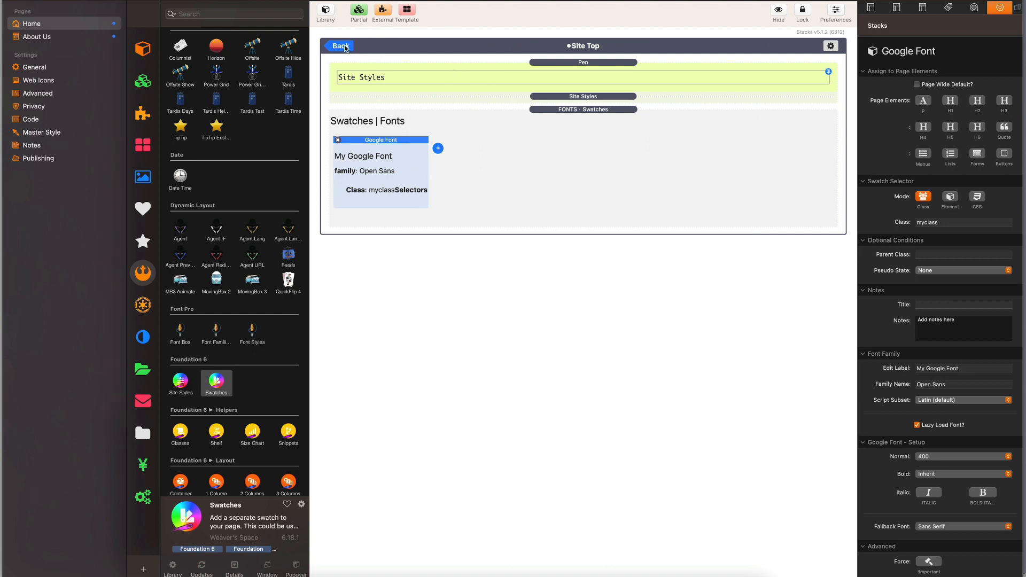
Collapse the Pen stack in the Site Top partial and return to the Home page
{"action": "left_click", "coordinate": [566, 64]}
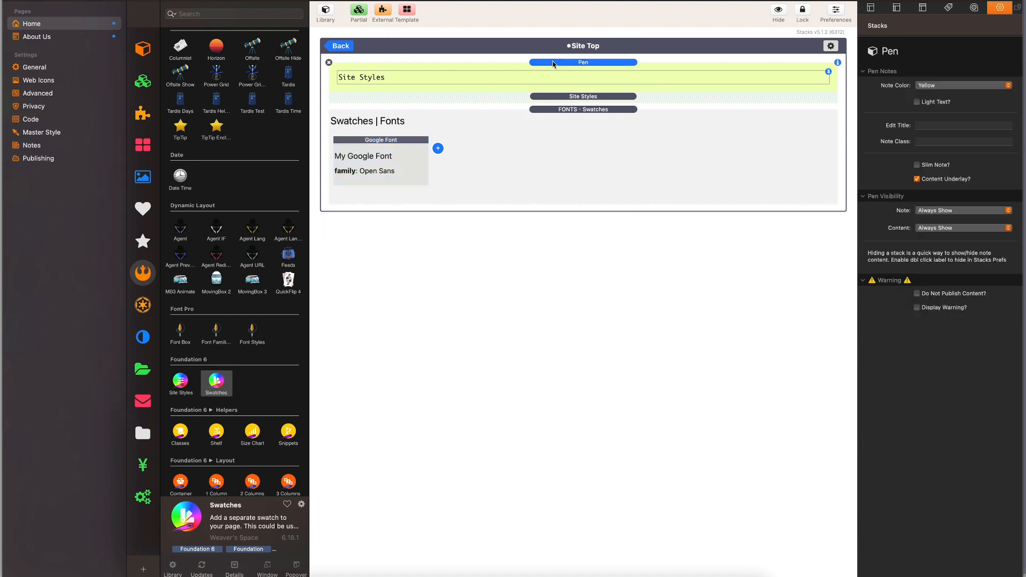
{"action": "left_click", "coordinate": [566, 65]}
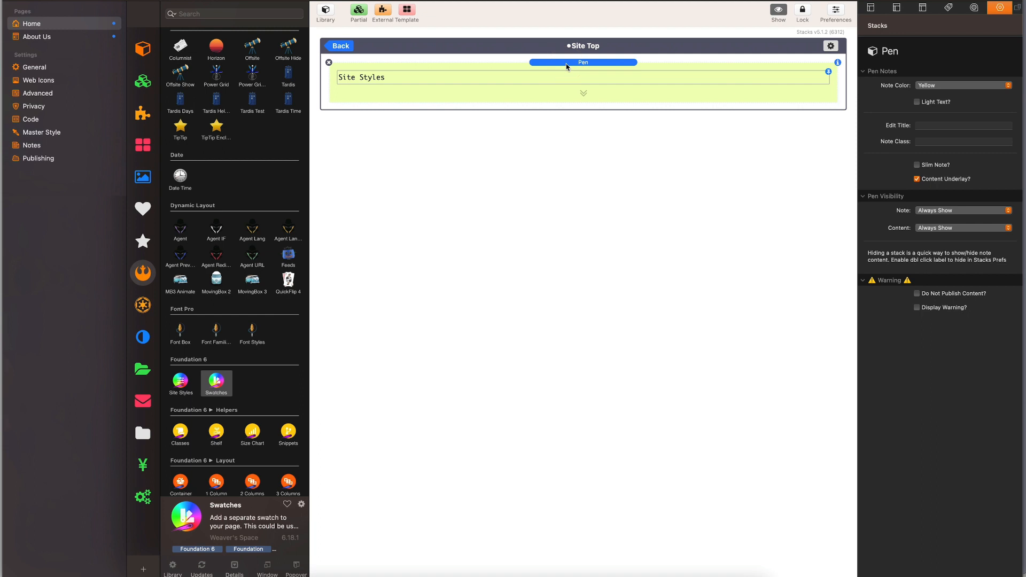
{"action": "left_click", "coordinate": [329, 46]}
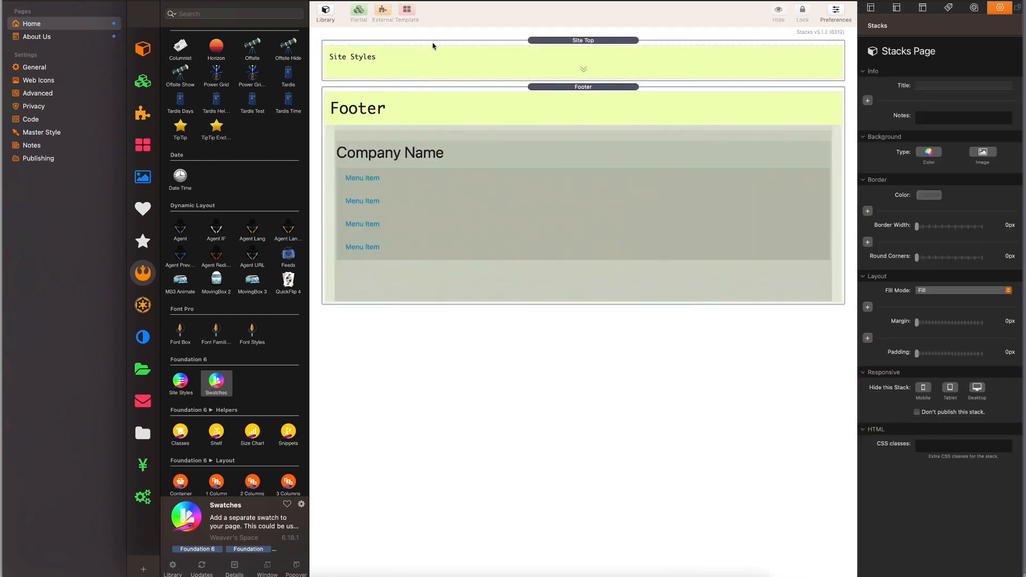
Compare the Home and About Us pages in edit mode and preview, ending in Home's edit mode
{"action": "left_click", "coordinate": [535, 100]}
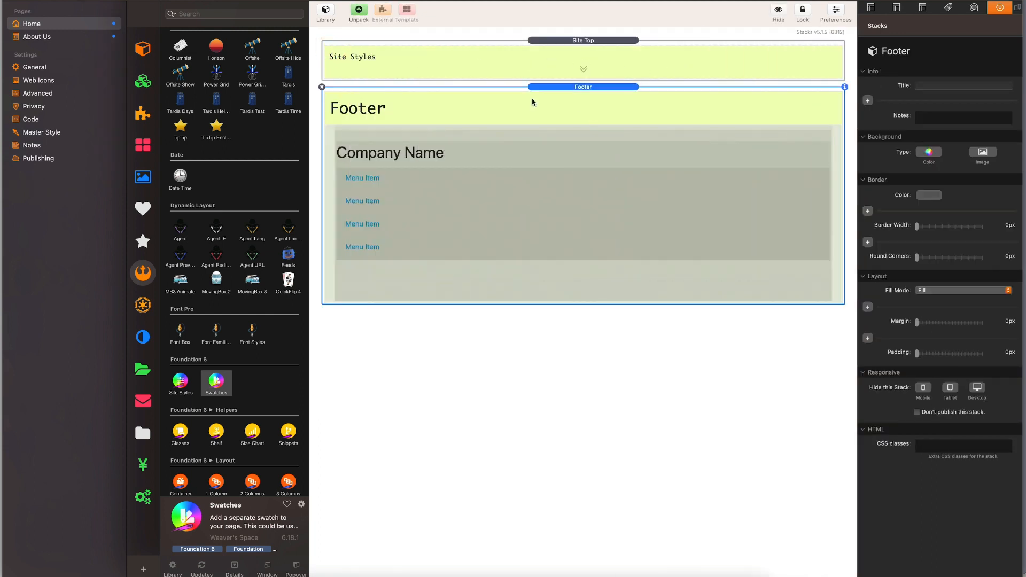
{"action": "left_click", "coordinate": [56, 36]}
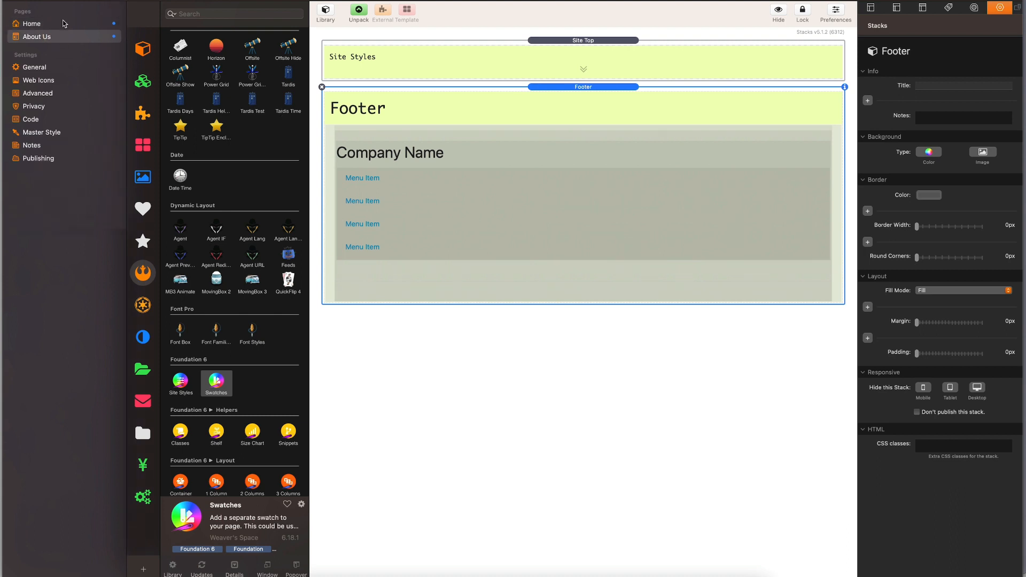
{"action": "left_click", "coordinate": [62, 22]}
{"action": "key", "text": "super+r"}
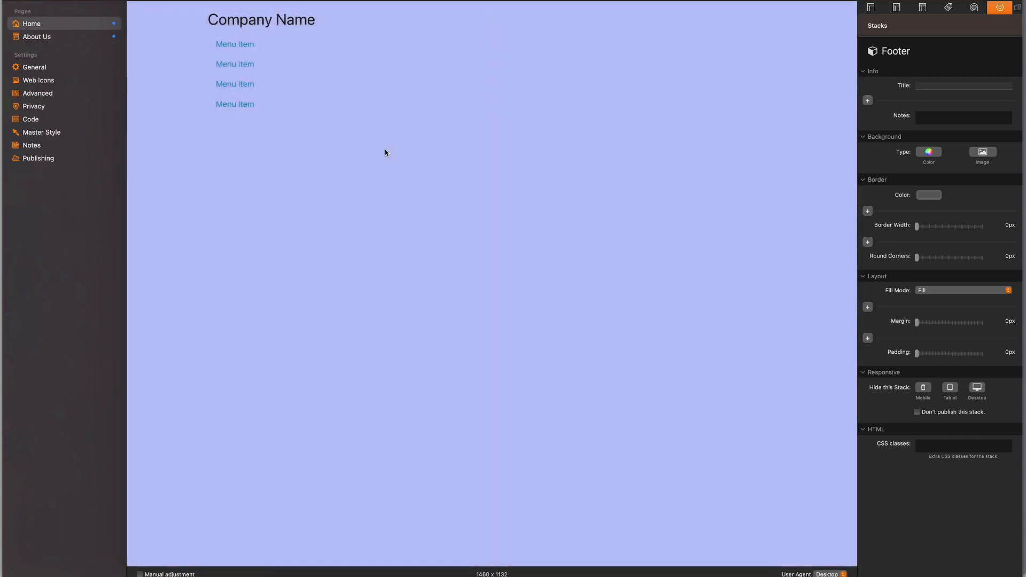
{"action": "left_click", "coordinate": [43, 37]}
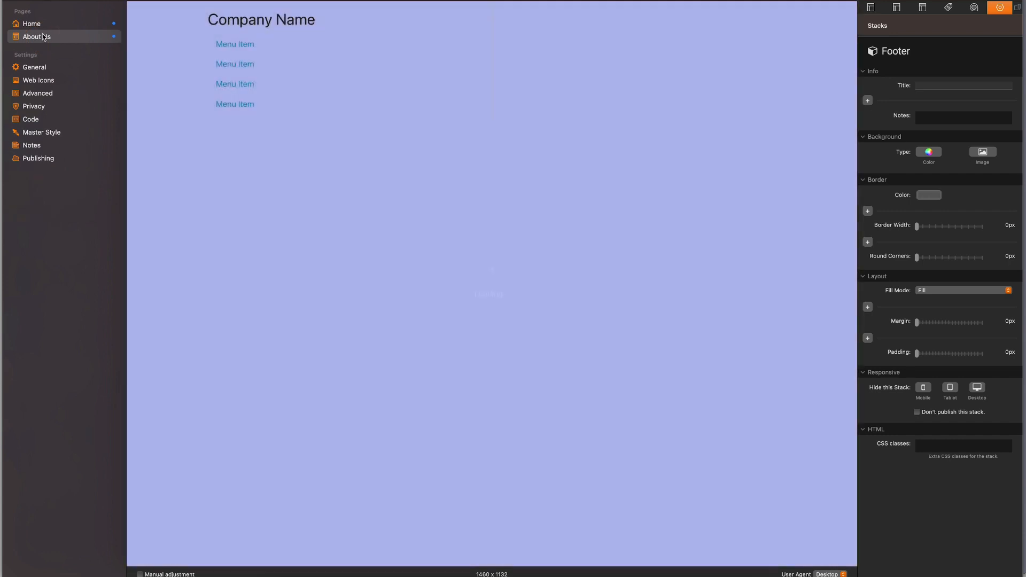
{"action": "left_click", "coordinate": [33, 23]}
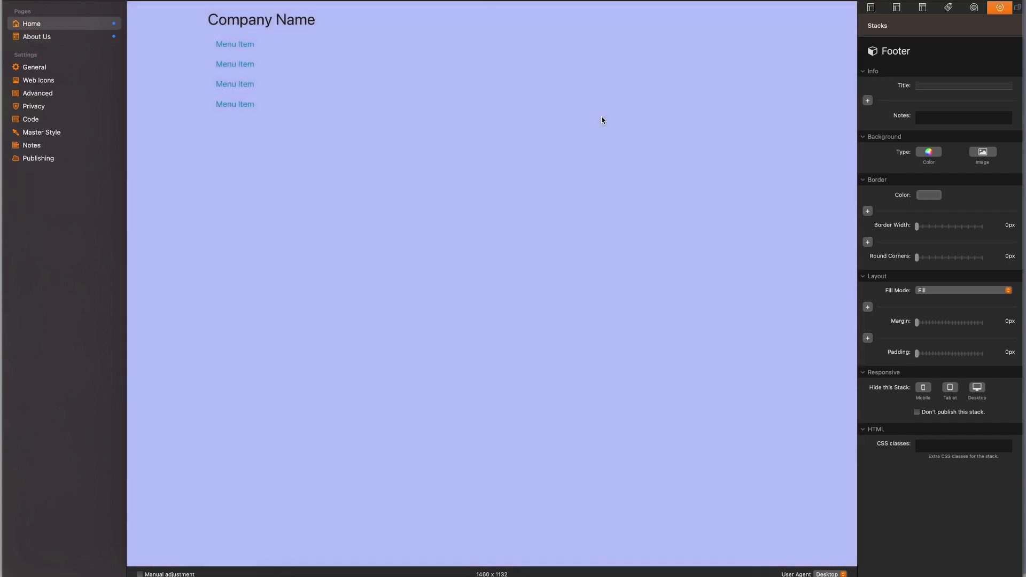
{"action": "key", "text": "super+r"}
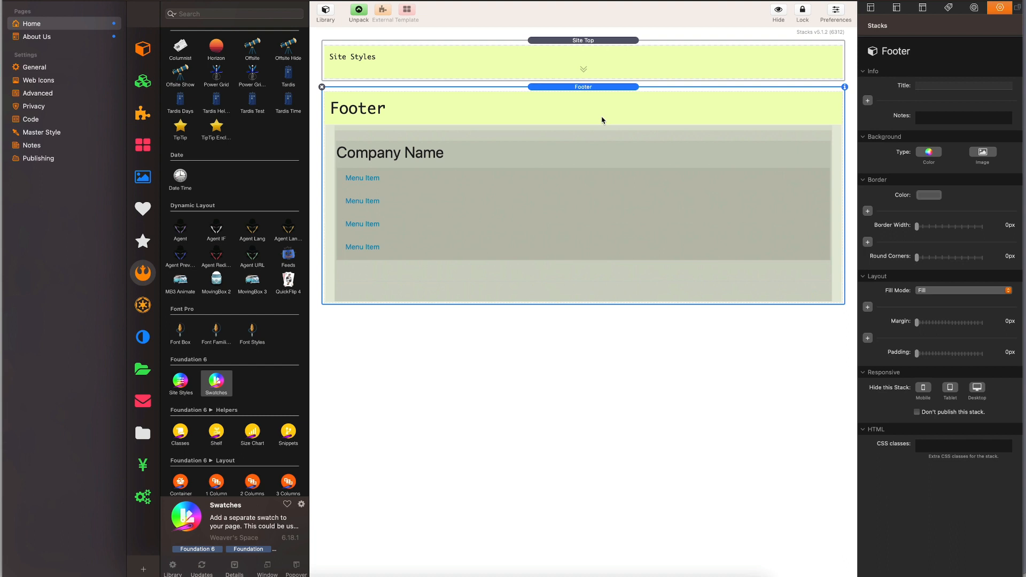
{"action": "key", "text": "super+r"}
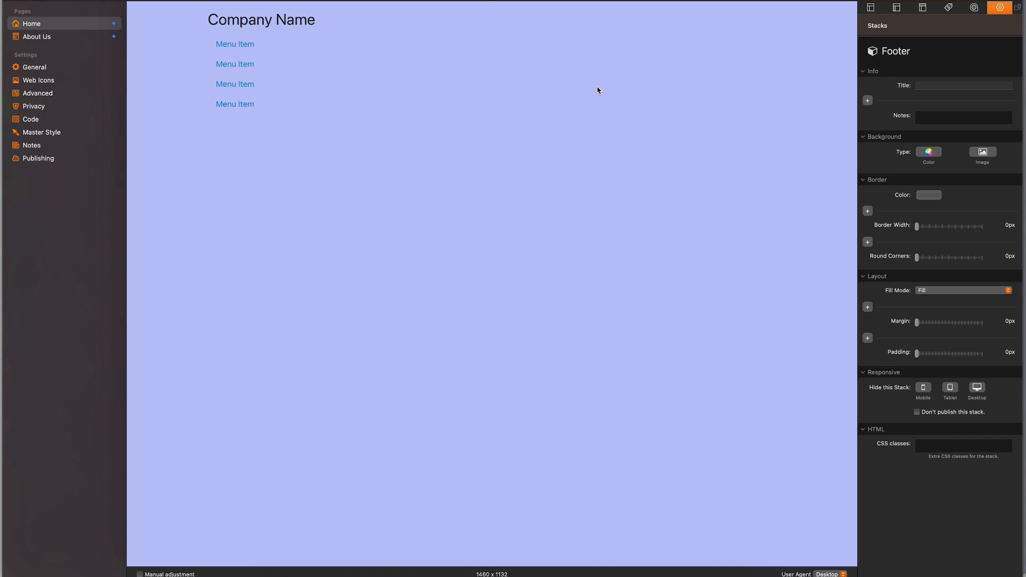
{"action": "key", "text": "super+r"}
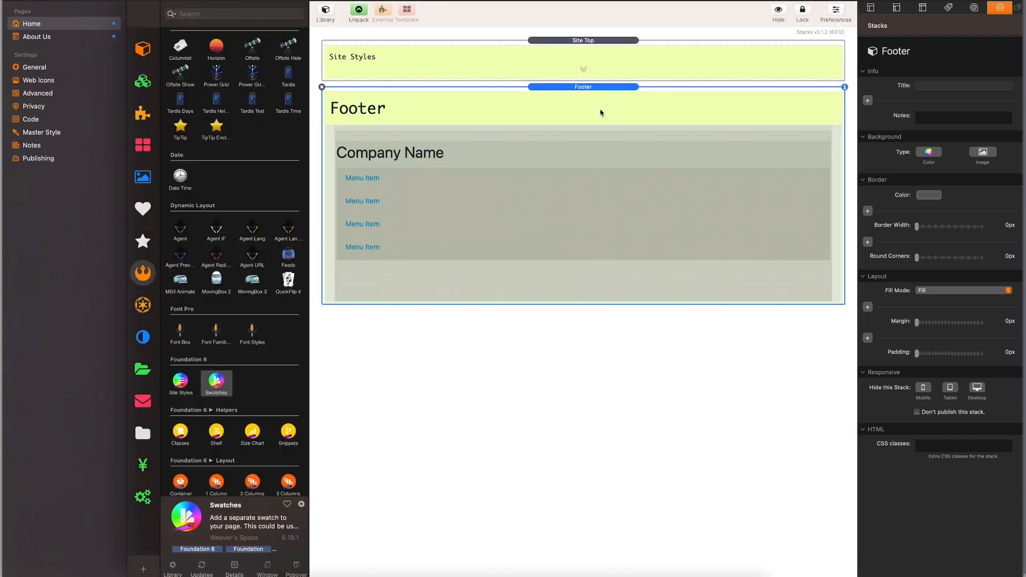
Open the Footer partial and make the empty second column a drop area that accepts items outside the partial
{"action": "double_click", "coordinate": [600, 112]}
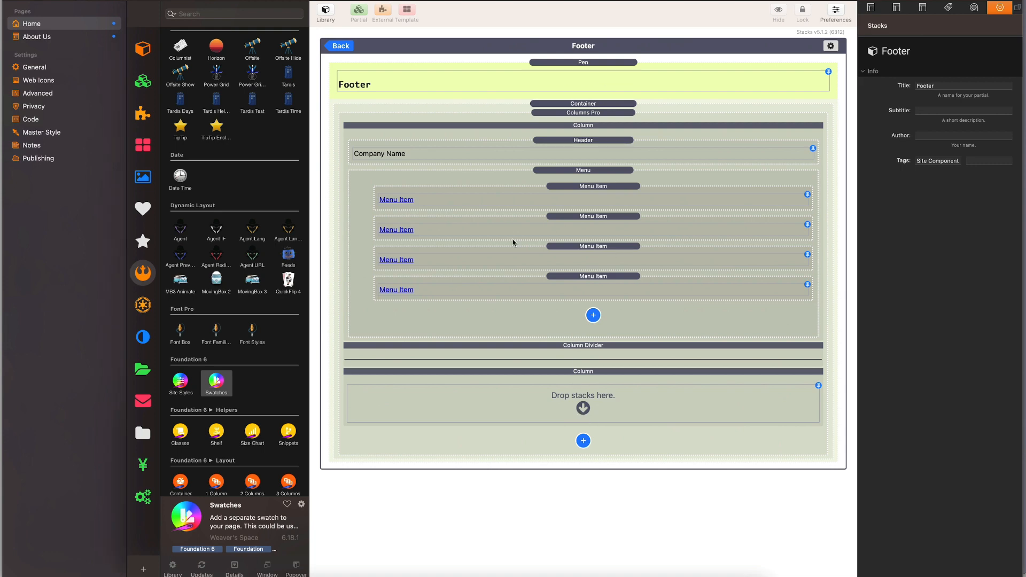
{"action": "left_click", "coordinate": [571, 372]}
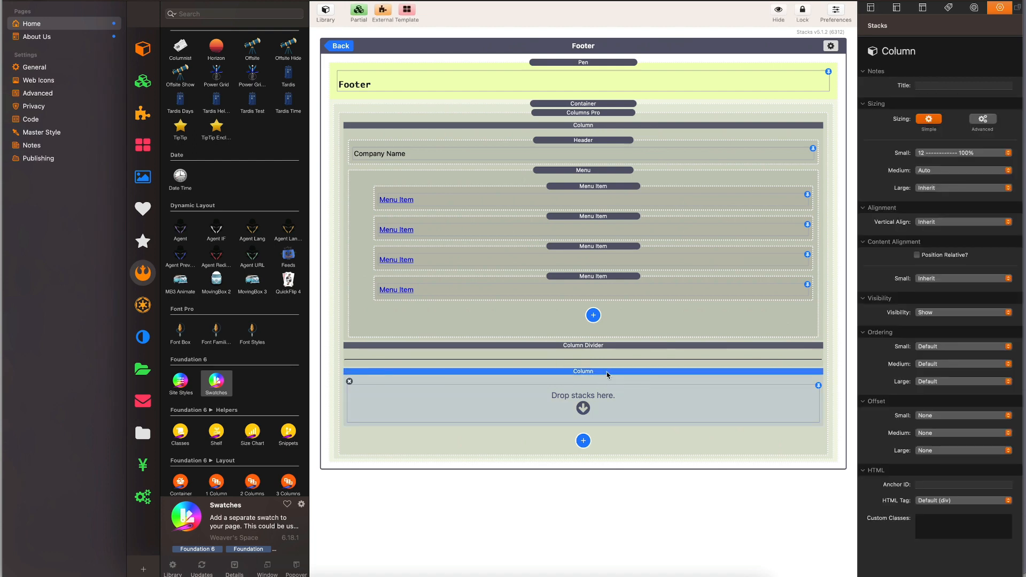
{"action": "left_click", "coordinate": [819, 386]}
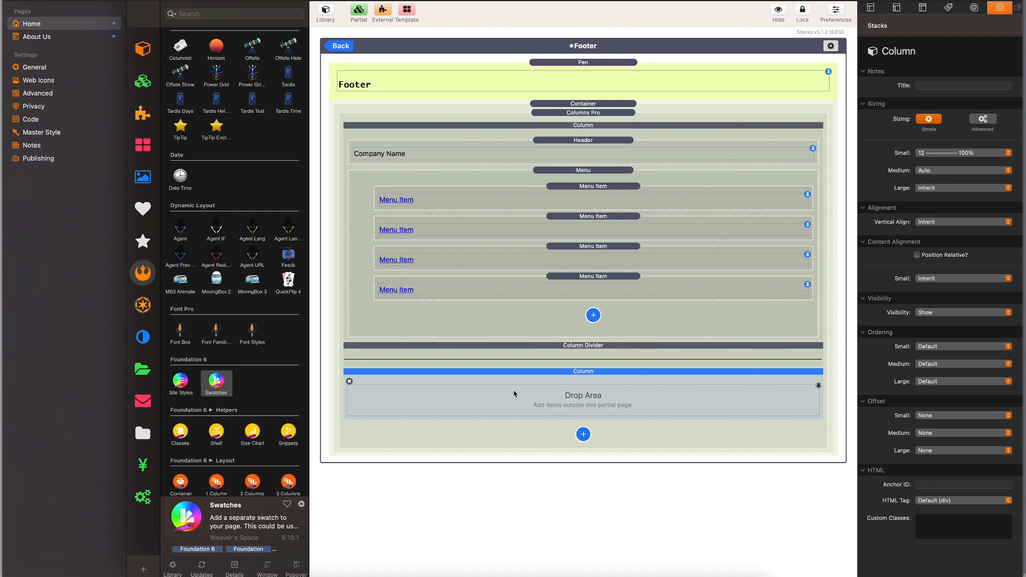
Turn off the drop area in the Footer partial's second column
{"action": "left_click", "coordinate": [344, 47]}
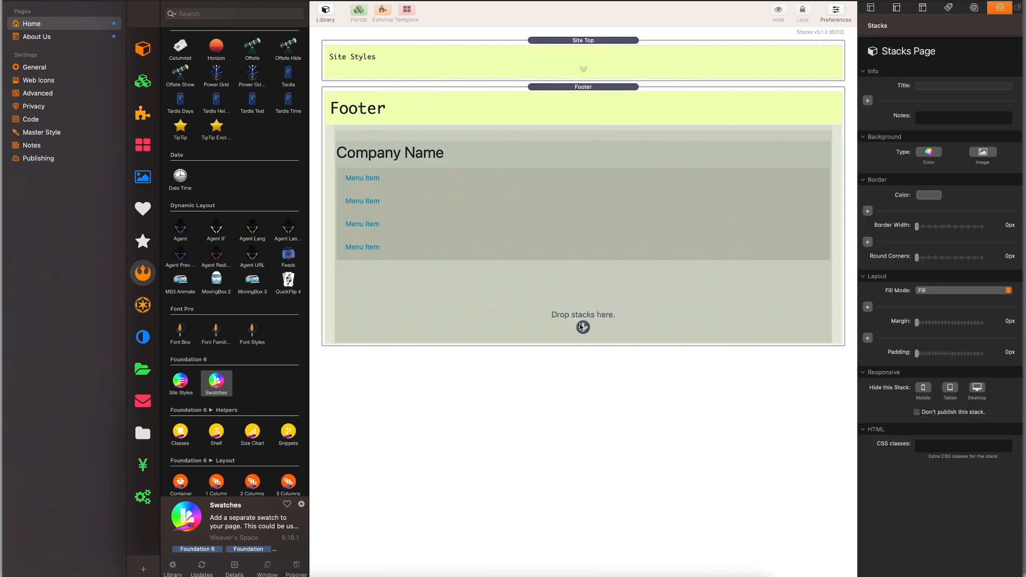
{"action": "left_click", "coordinate": [561, 89]}
{"action": "double_click", "coordinate": [561, 90]}
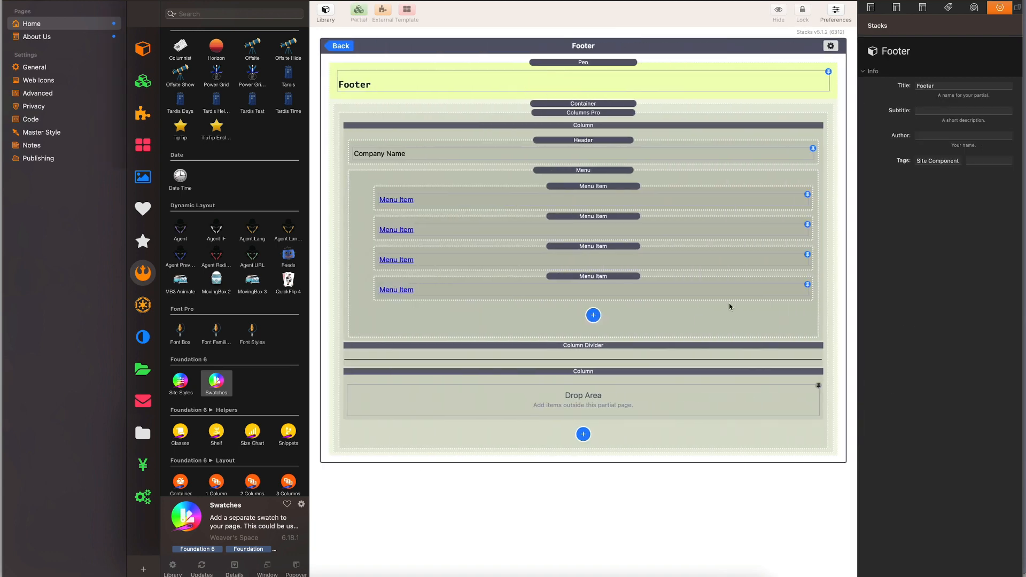
{"action": "left_click", "coordinate": [819, 386]}
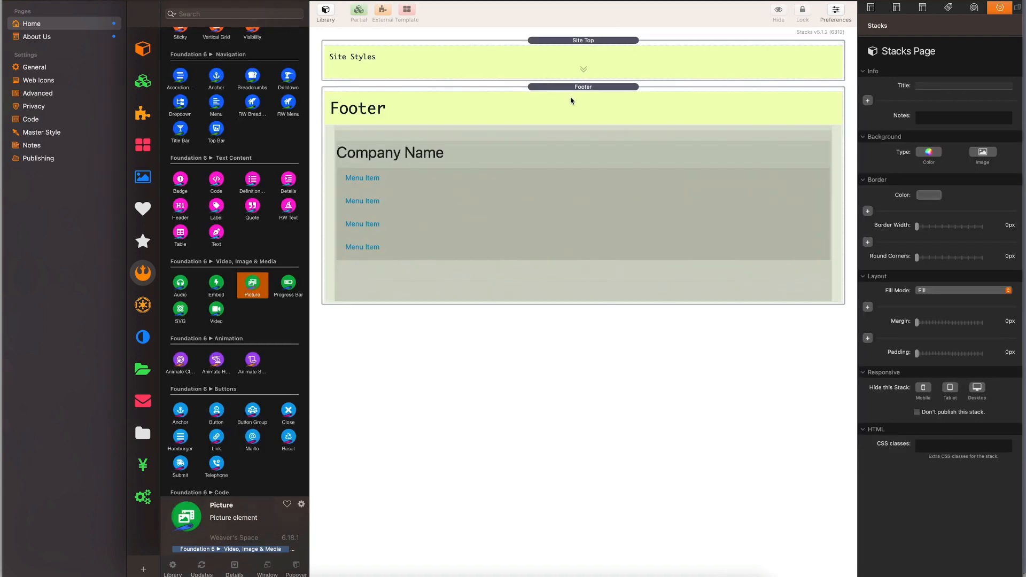
Make the Footer partial's second column a drop area again and return to the Home page
{"action": "left_click", "coordinate": [570, 88]}
{"action": "double_click", "coordinate": [570, 89]}
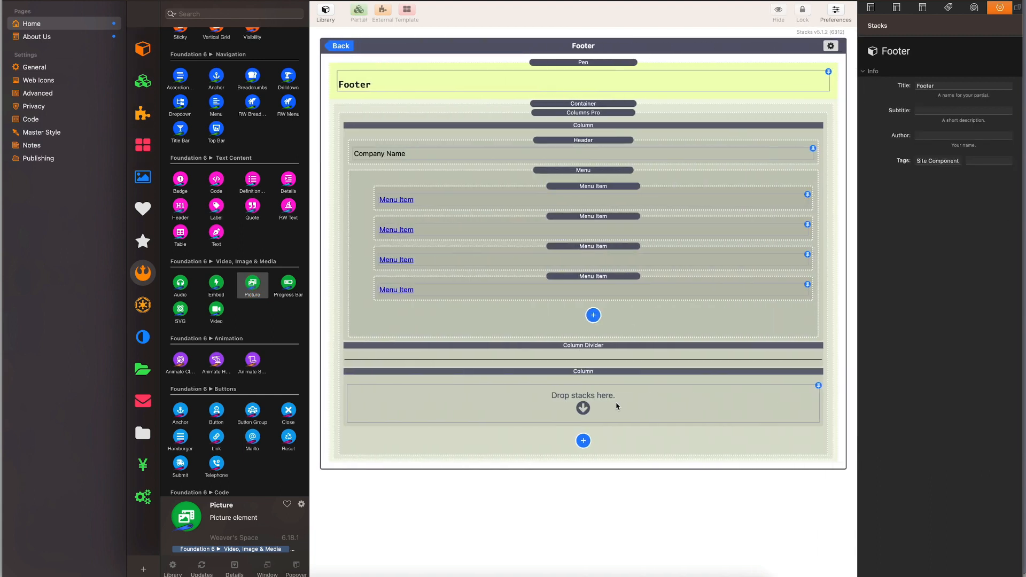
{"action": "left_click", "coordinate": [819, 385]}
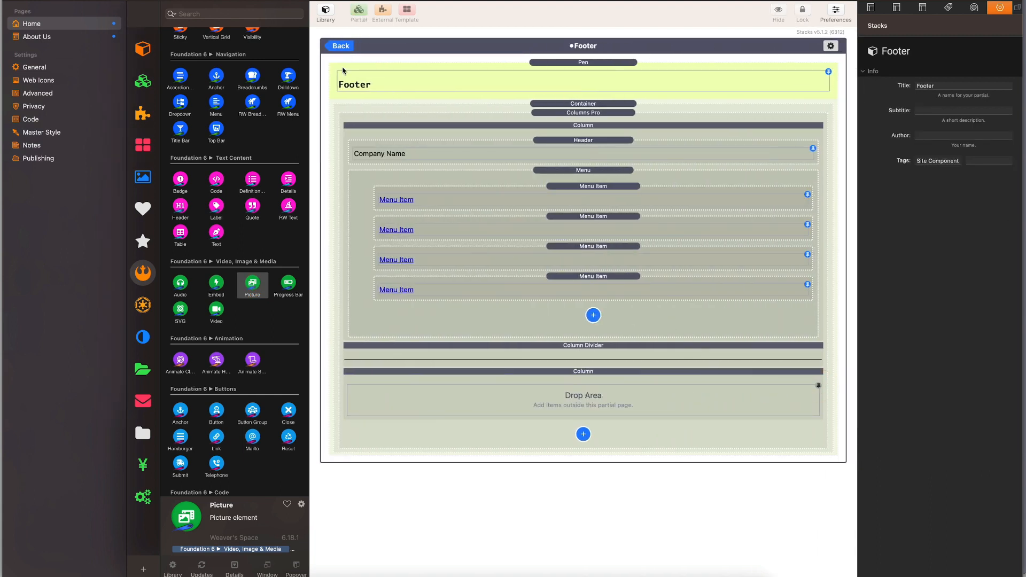
{"action": "left_click", "coordinate": [339, 47]}
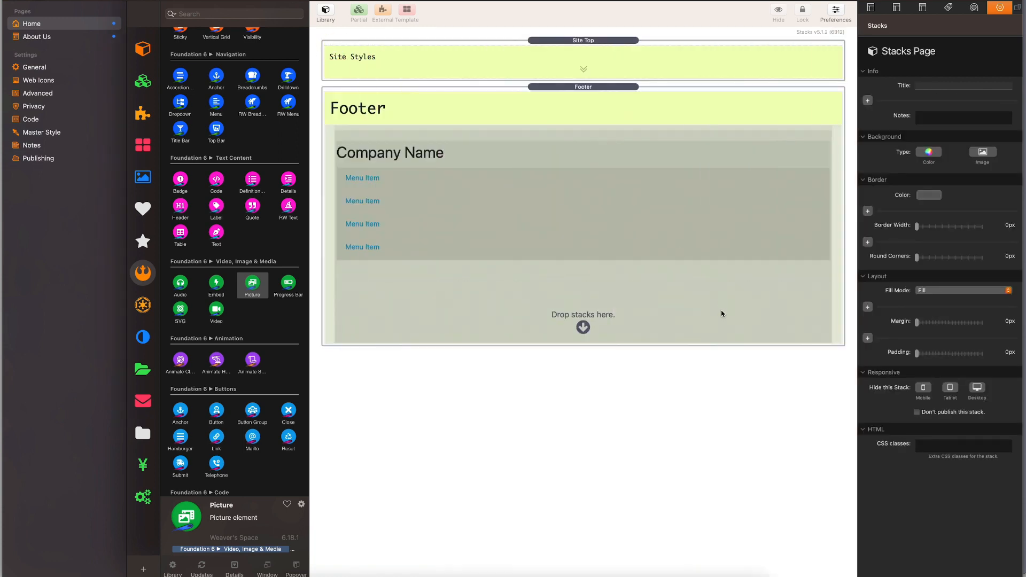
Place a Picture stack in the Footer's drop area on Home and a Header stack in the one on About Us
{"action": "left_click_drag", "start_coordinate": [246, 287], "coordinate": [611, 330]}
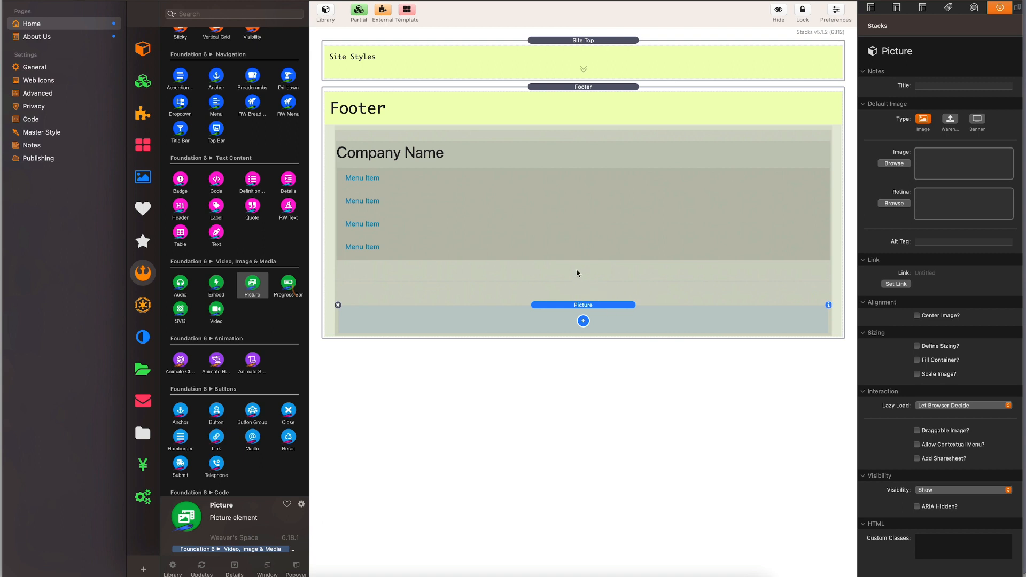
{"action": "key", "text": "Delete"}
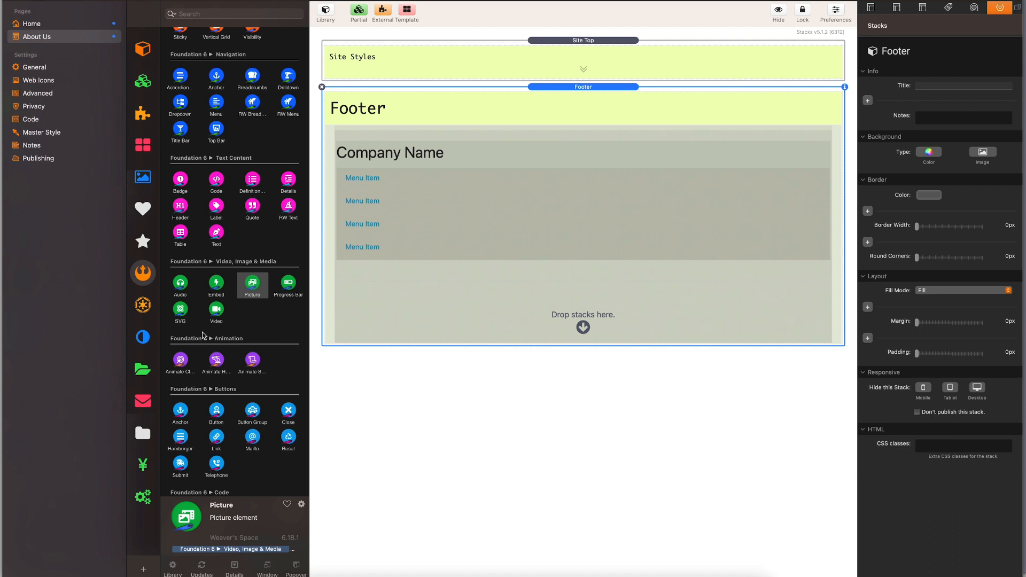
{"action": "left_click_drag", "start_coordinate": [372, 240], "coordinate": [585, 322]}
Set Home's Picture stack to a warehoused image and copy the URL of the rickshaw photo from Unsplash
{"action": "left_click", "coordinate": [46, 27]}
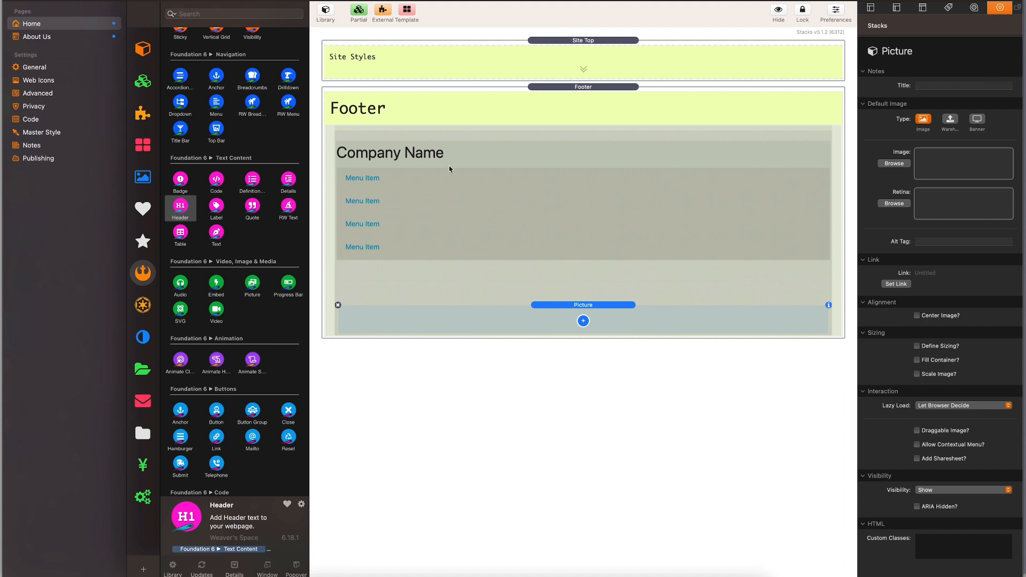
{"action": "left_click", "coordinate": [950, 119]}
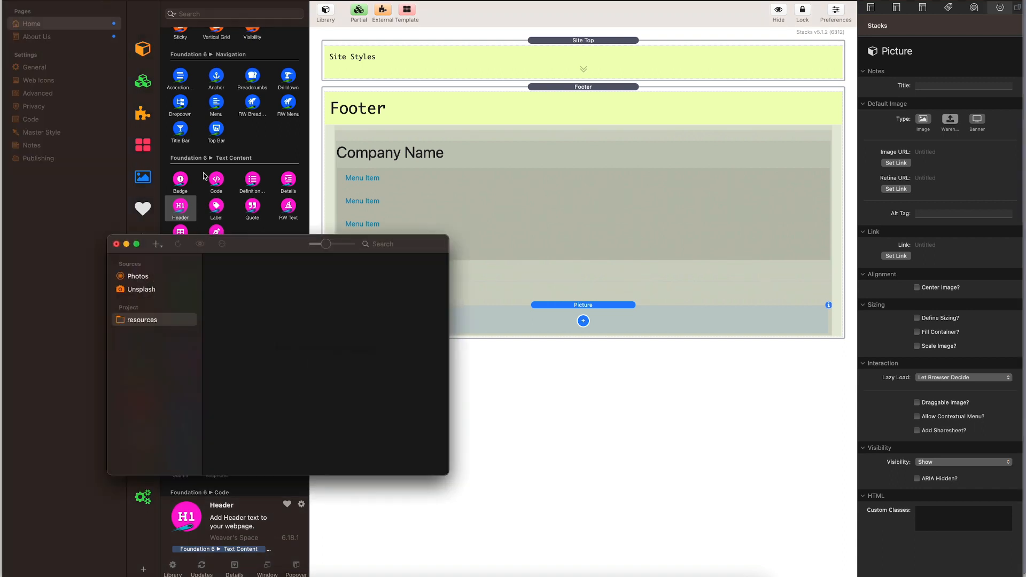
{"action": "left_click", "coordinate": [131, 289]}
{"action": "scroll", "coordinate": [368, 374], "scroll_direction": "down", "scroll_amount": 3}
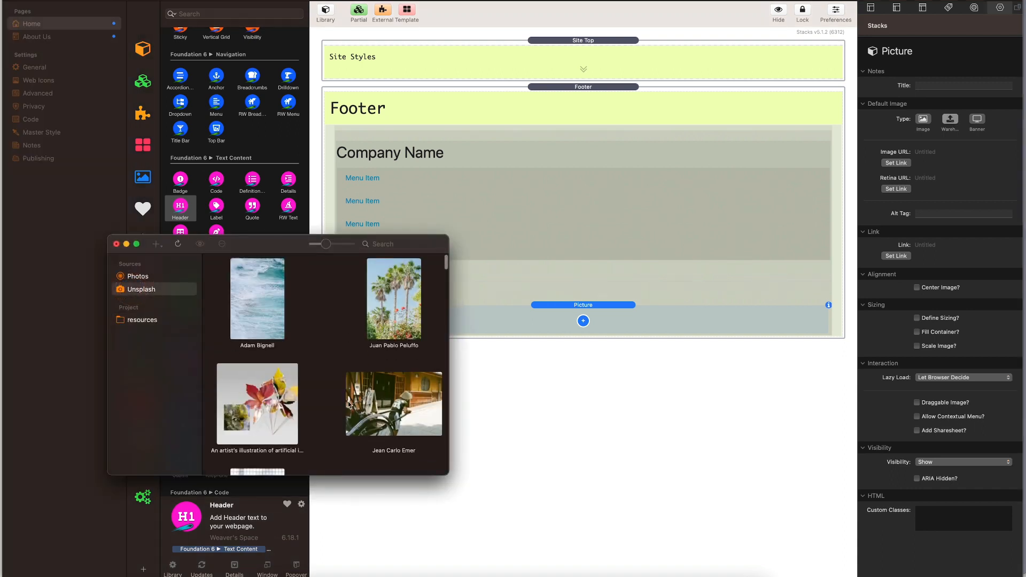
{"action": "right_click", "coordinate": [384, 354]}
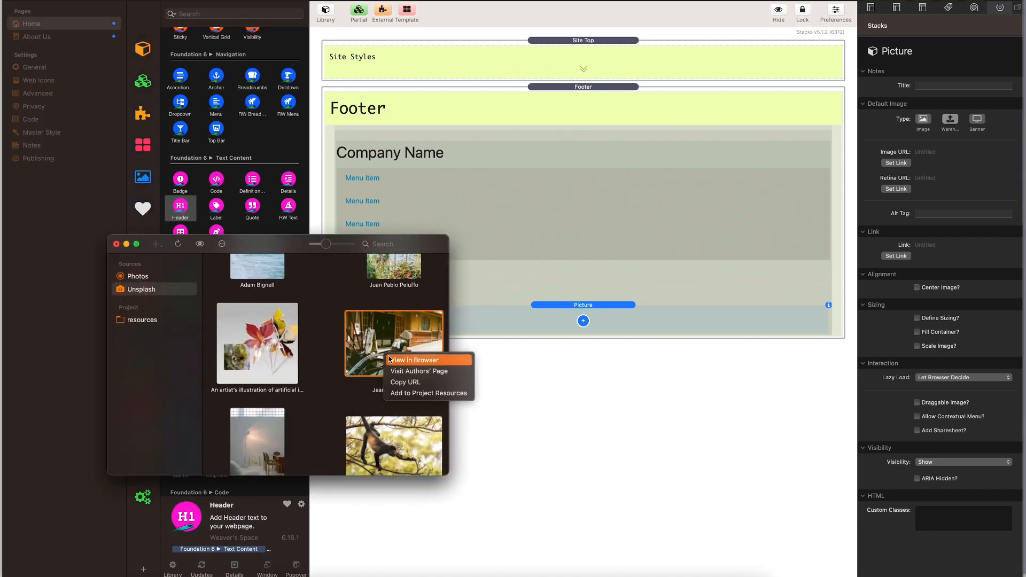
{"action": "left_click", "coordinate": [422, 382]}
{"action": "left_click", "coordinate": [562, 314]}
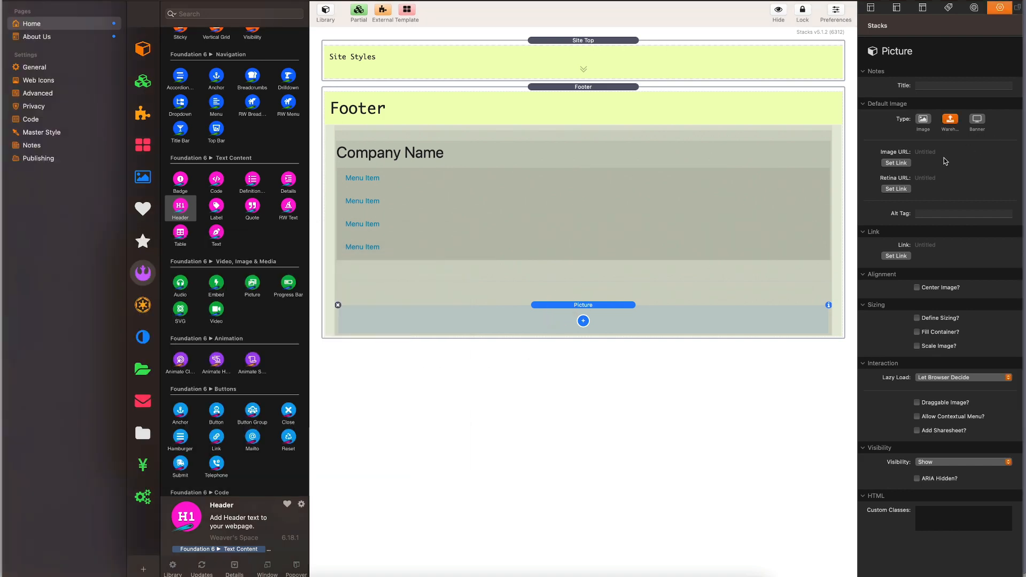
Link the Picture stack's Image URL to the copied Unsplash address
{"action": "left_click", "coordinate": [898, 163]}
{"action": "left_click", "coordinate": [560, 208]}
{"action": "key", "text": "cmd+v"}
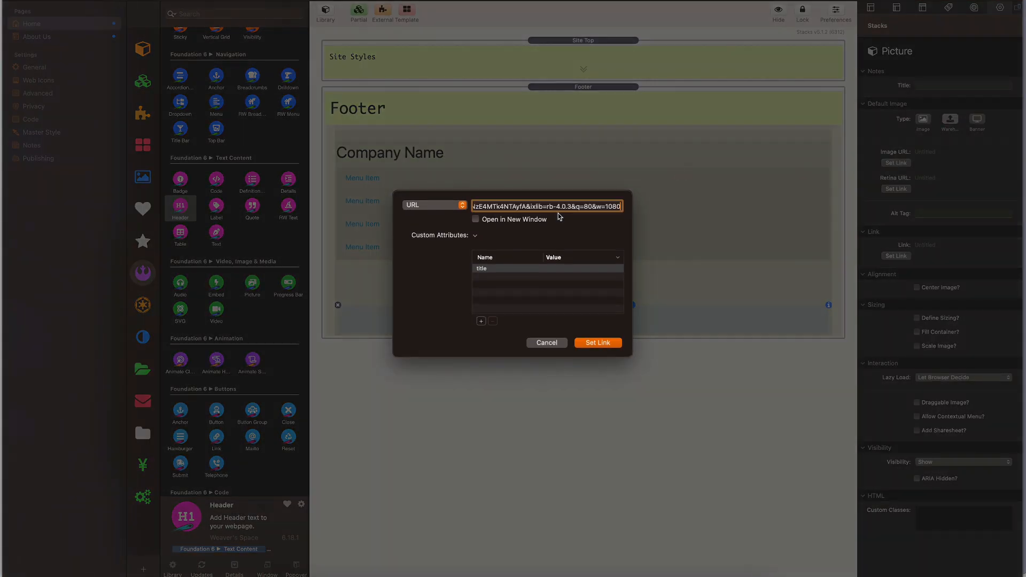
{"action": "left_click", "coordinate": [609, 343]}
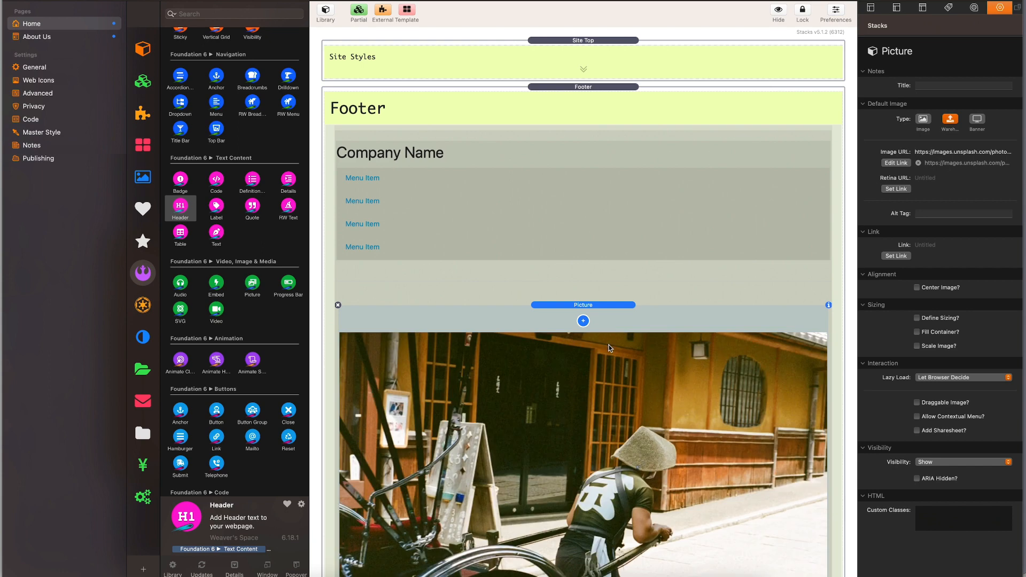
Enable Scale Image and Center Image for the Footer picture on the Home page
{"action": "scroll", "coordinate": [614, 367], "scroll_direction": "down", "scroll_amount": 3}
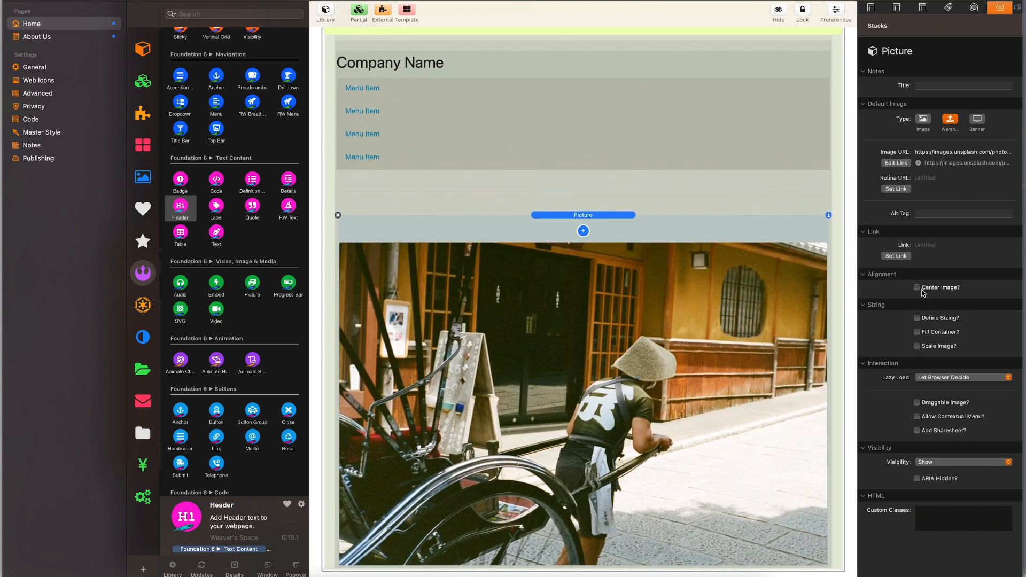
{"action": "left_click", "coordinate": [917, 346]}
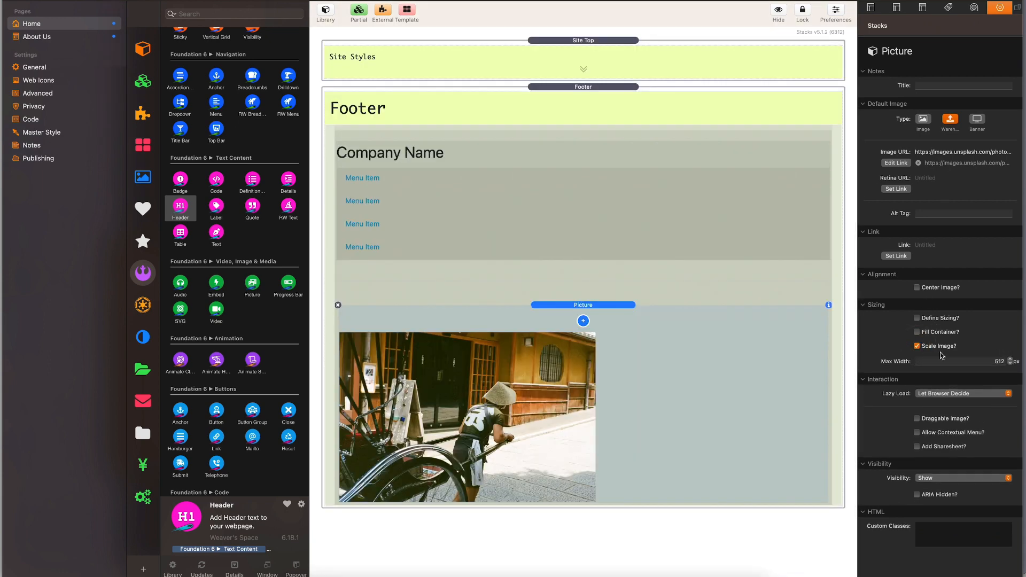
{"action": "left_click", "coordinate": [982, 361]}
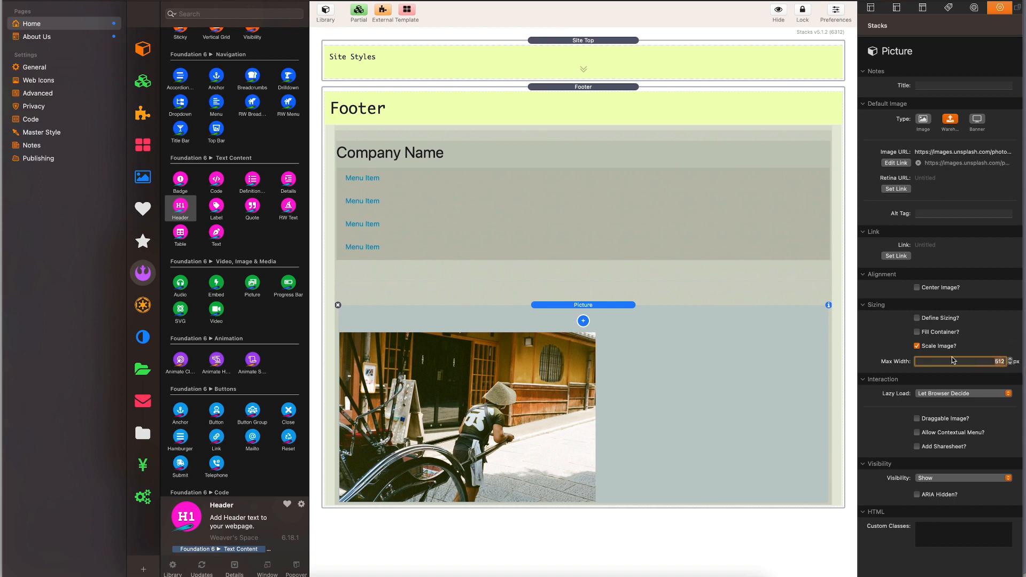
{"action": "left_click", "coordinate": [917, 287]}
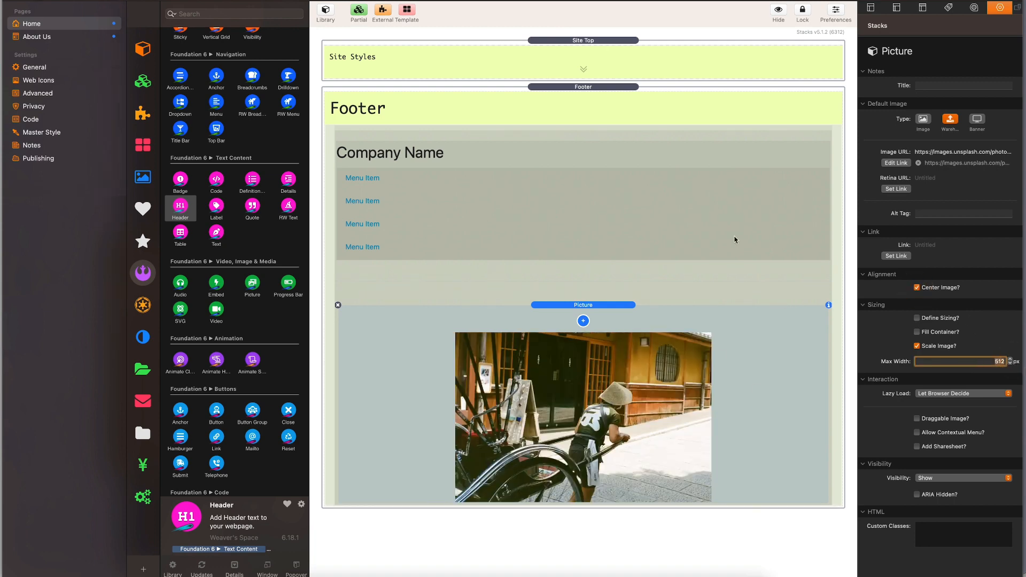
Preview the Footer on the Home and About Us pages, ending in About Us's edit mode
{"action": "key", "text": "super+r"}
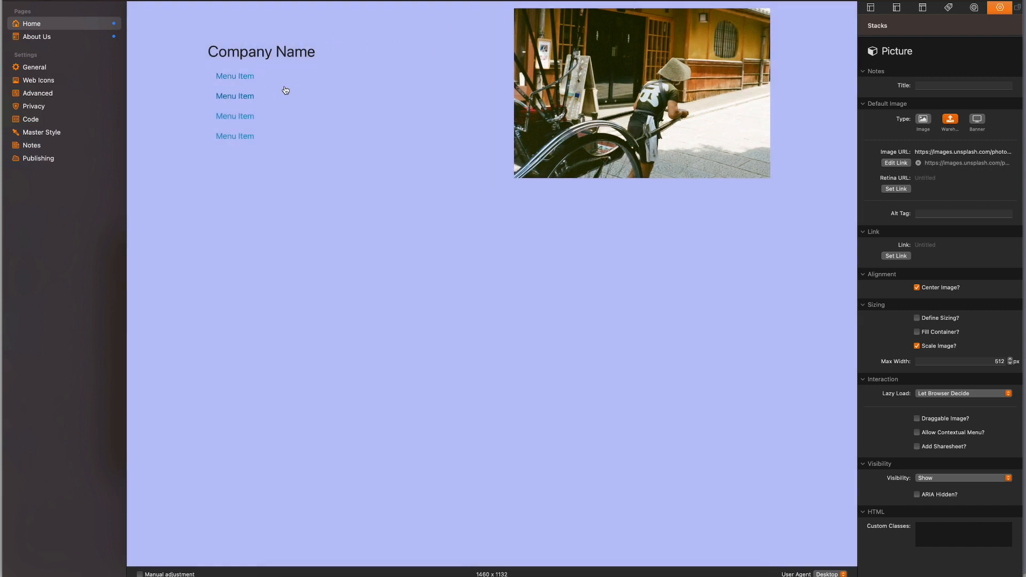
{"action": "left_click", "coordinate": [38, 39]}
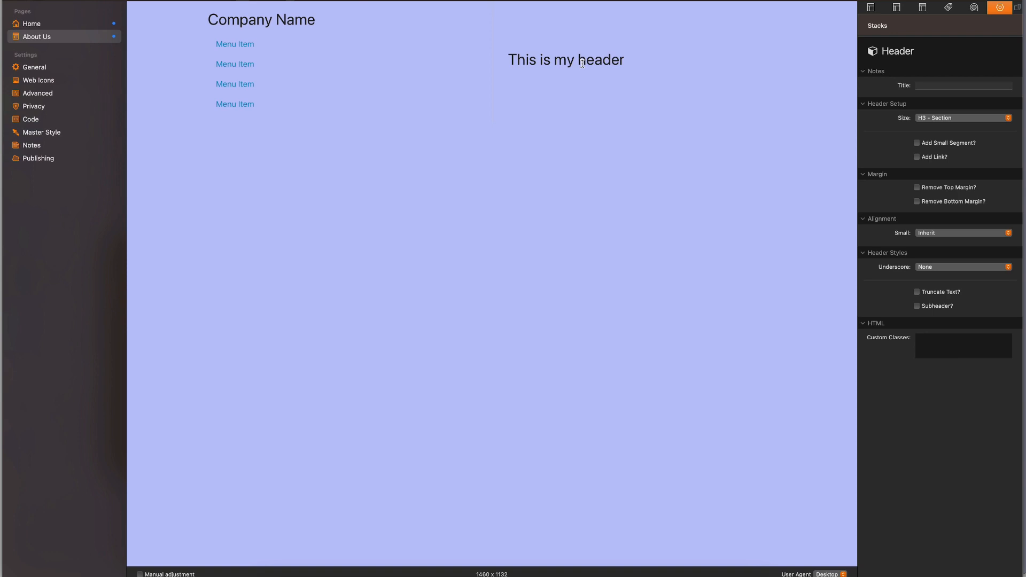
{"action": "key", "text": "super+r"}
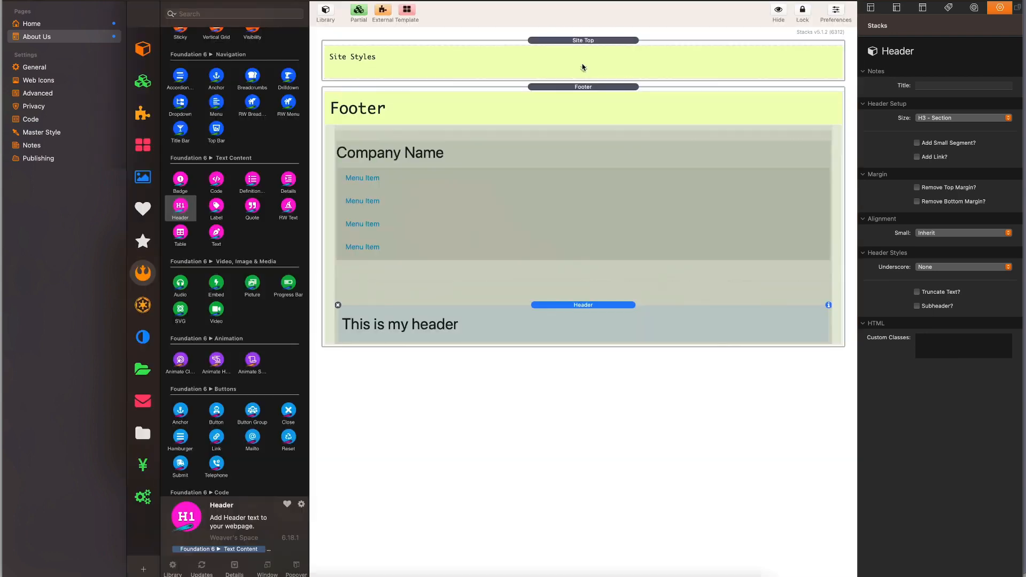
Add a Swatches stack above the Container in the Footer partial and give it a Menu Styles swatch
{"action": "double_click", "coordinate": [561, 207]}
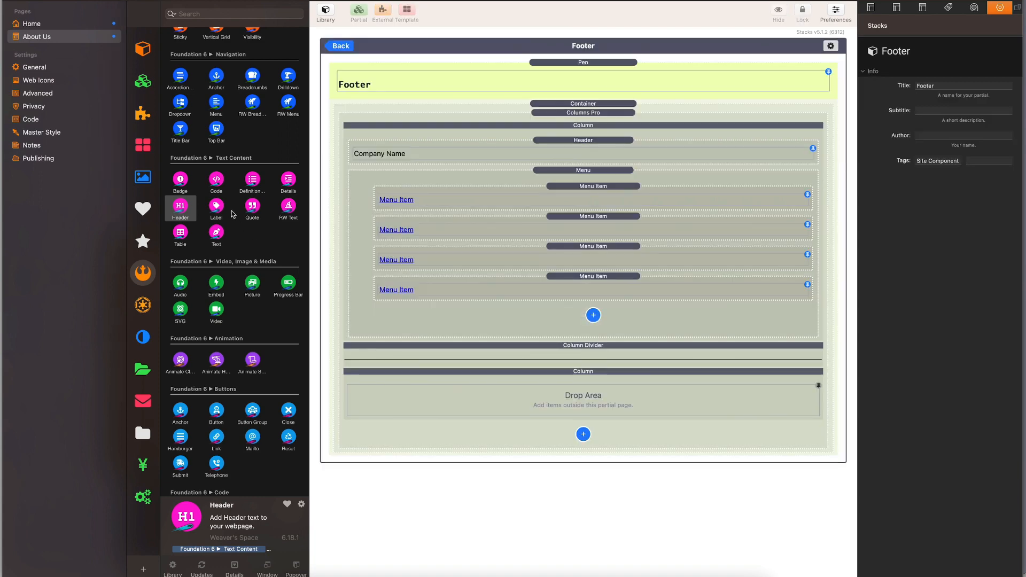
{"action": "scroll", "coordinate": [233, 214], "scroll_direction": "up", "scroll_amount": 10}
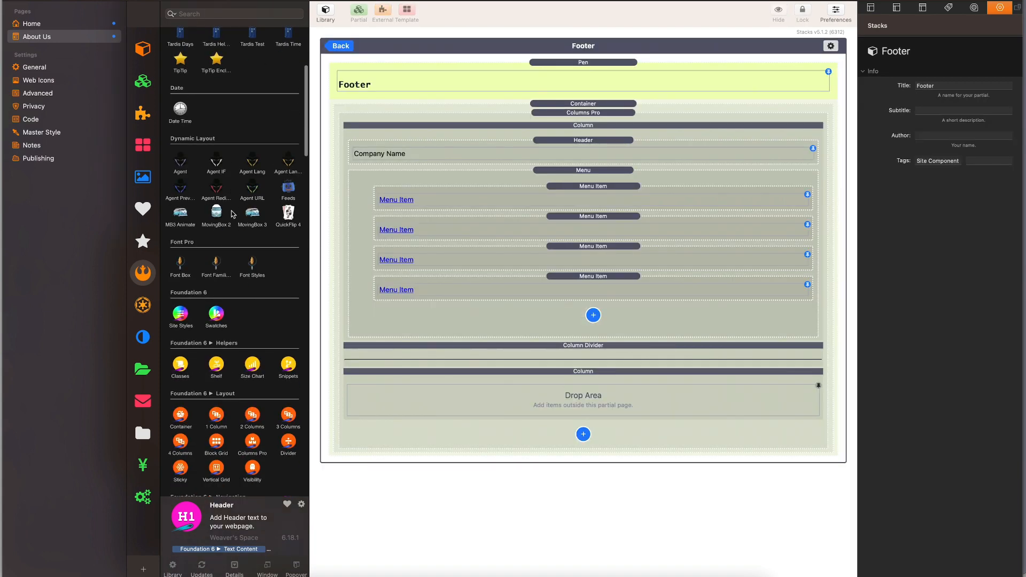
{"action": "left_click_drag", "start_coordinate": [215, 312], "coordinate": [634, 104]}
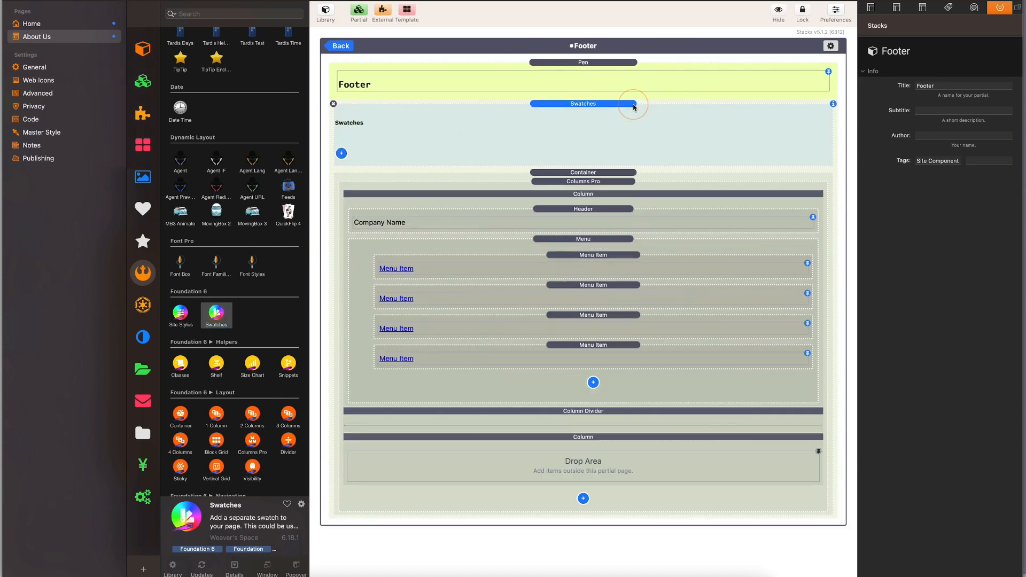
{"action": "left_click", "coordinate": [341, 153]}
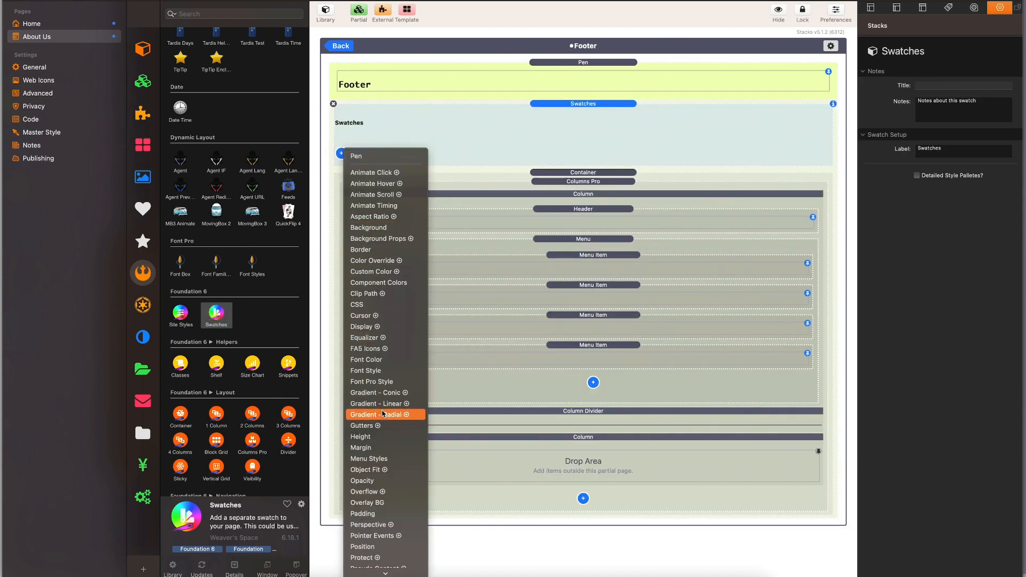
{"action": "left_click", "coordinate": [385, 458]}
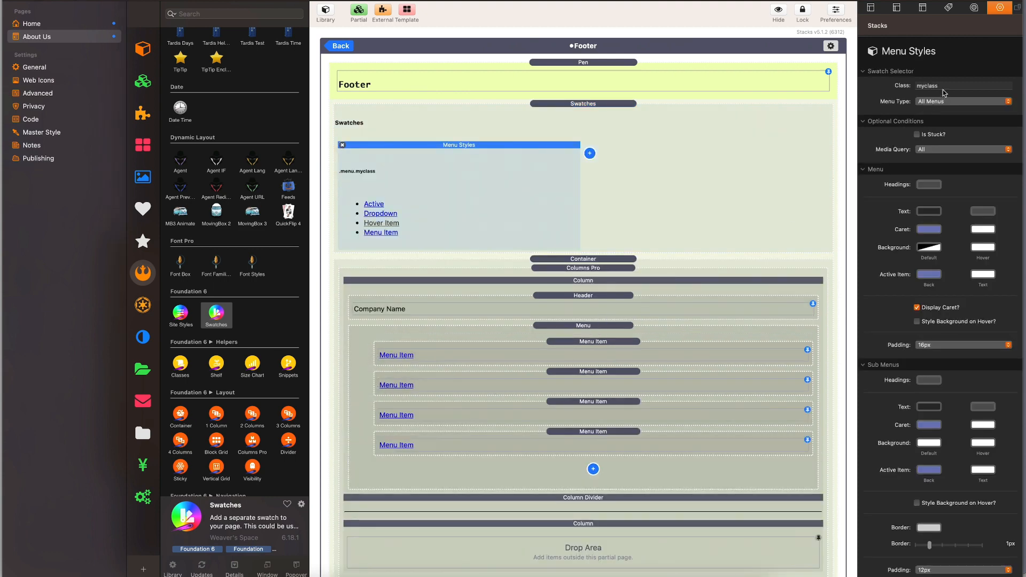
Set the Menu Styles swatch's class to footer-menu and apply that class to the Footer's Menu stack
{"action": "left_click_drag", "start_coordinate": [943, 86], "coordinate": [850, 87]}
{"action": "type", "text": "fote"}
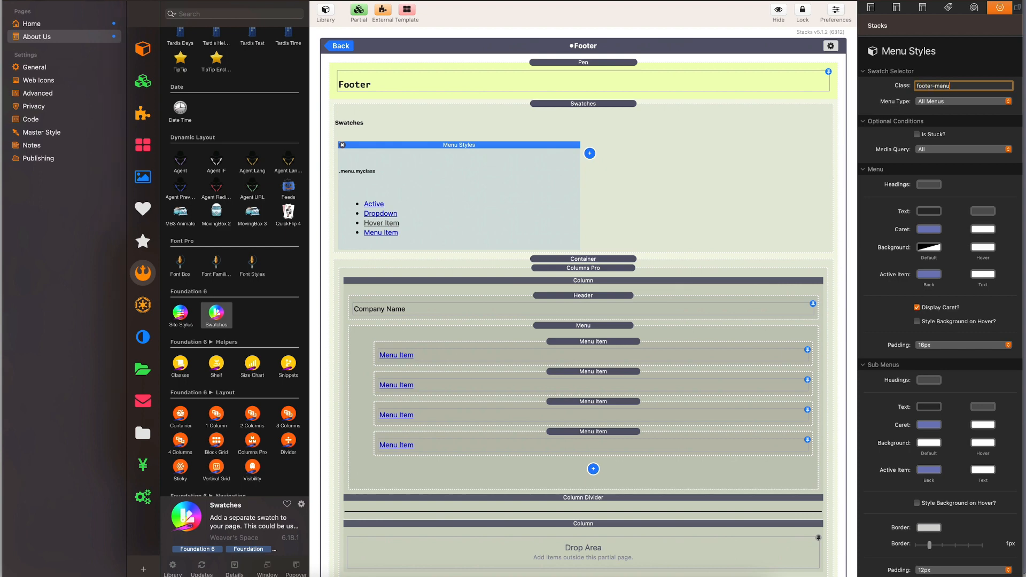
{"action": "key", "text": "Return"}
{"action": "key", "text": "super+c"}
{"action": "left_click", "coordinate": [590, 327]}
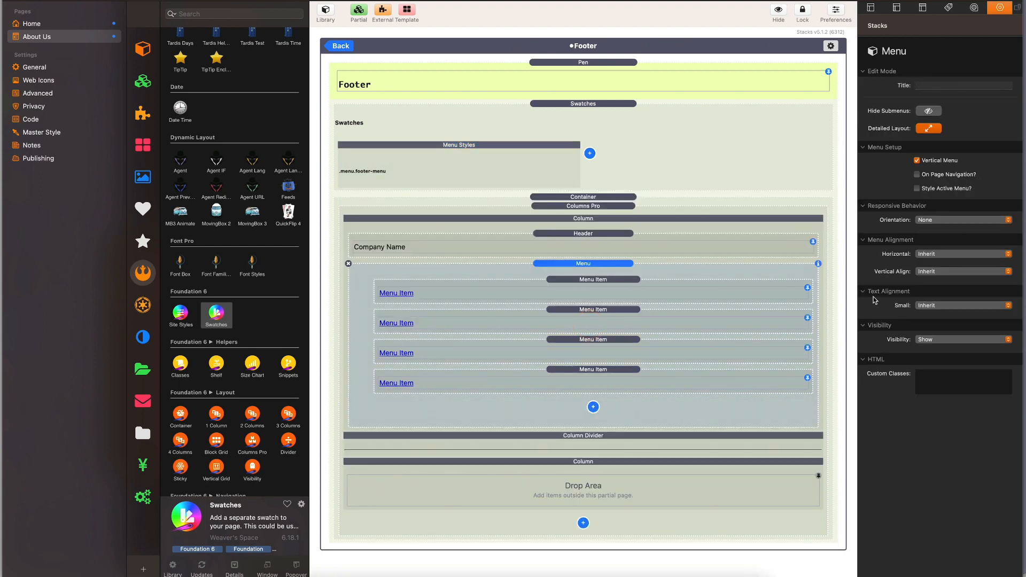
{"action": "left_click", "coordinate": [944, 373]}
{"action": "key", "text": "super+v"}
Set the Menu Styles swatch's default text, caret and active item background colors to white
{"action": "left_click", "coordinate": [484, 169]}
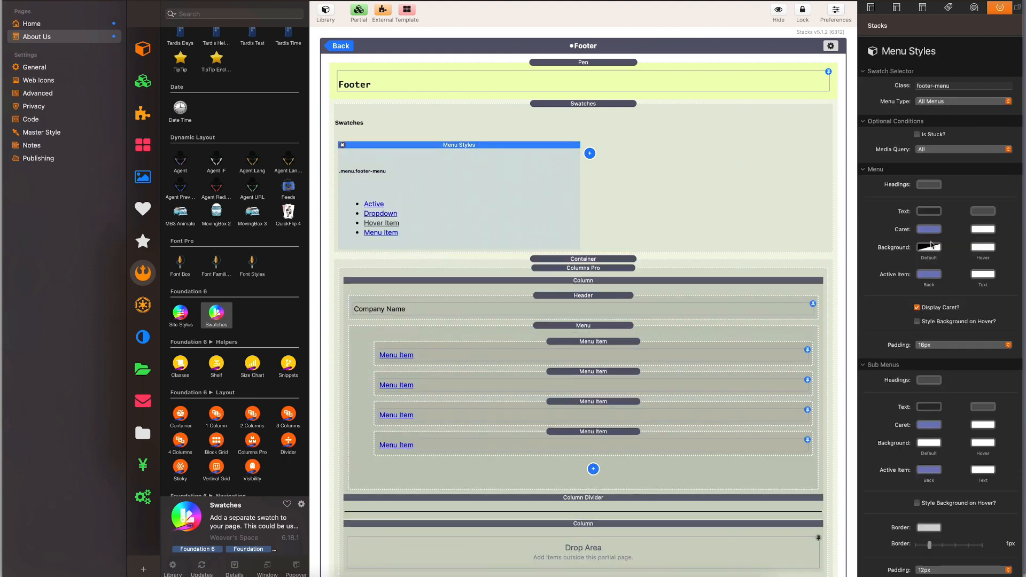
{"action": "left_click_drag", "start_coordinate": [986, 233], "coordinate": [930, 213]}
{"action": "left_click_drag", "start_coordinate": [988, 226], "coordinate": [930, 275]}
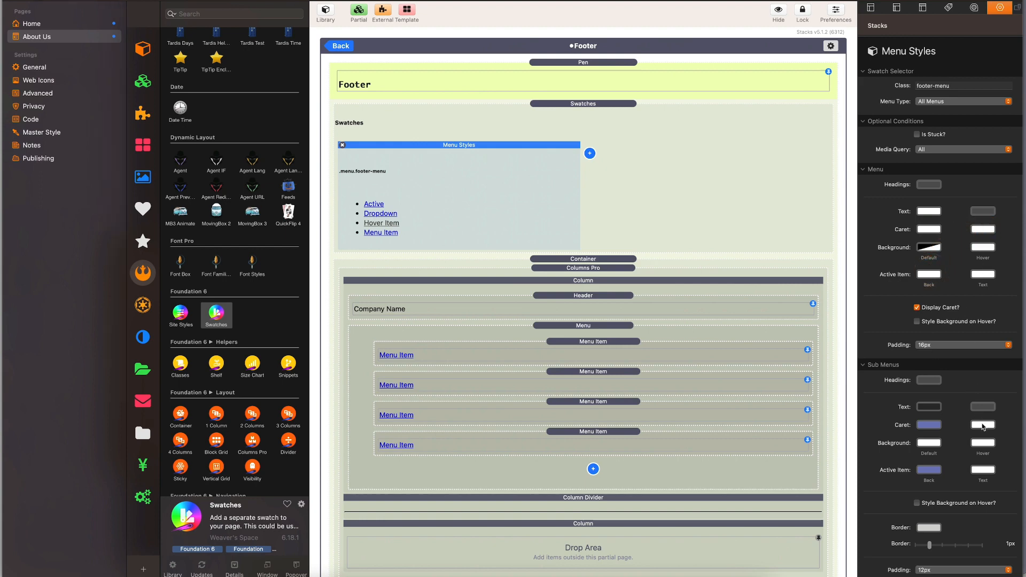
Preview the restyled Footer menu on the About Us and Home pages, ending in Home's edit mode
{"action": "key", "text": "super+r"}
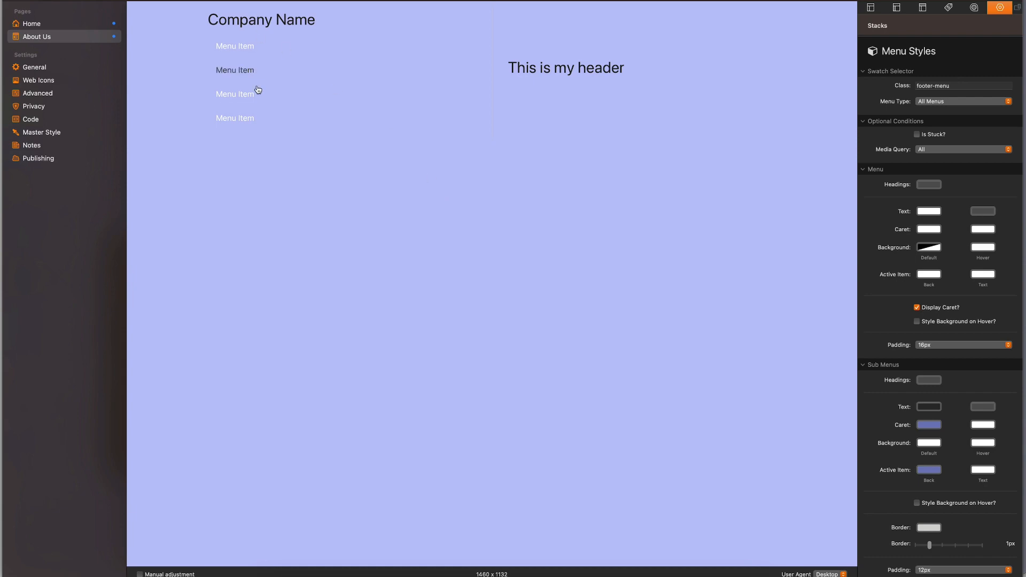
{"action": "key", "text": "super+r"}
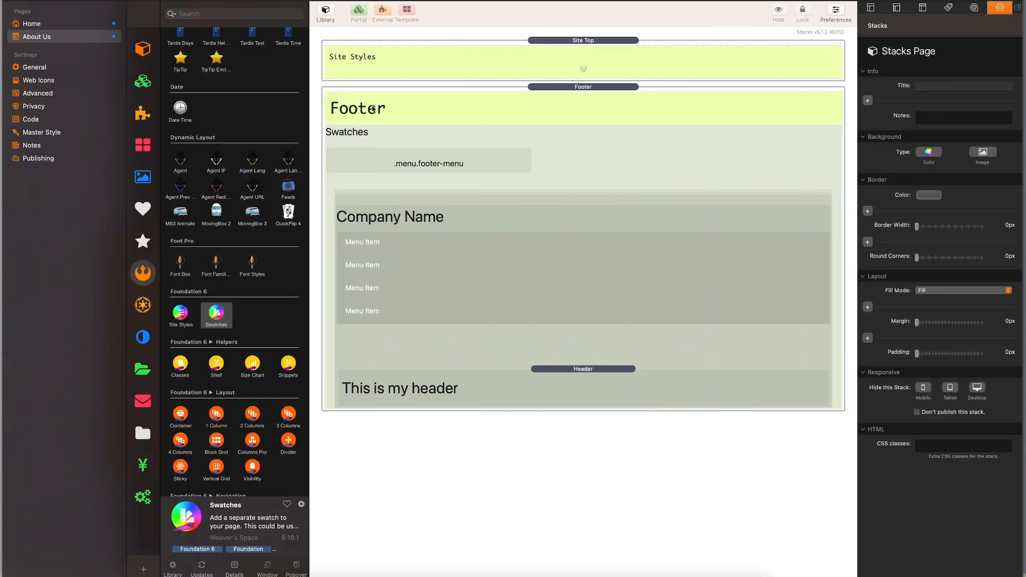
{"action": "left_click", "coordinate": [54, 24]}
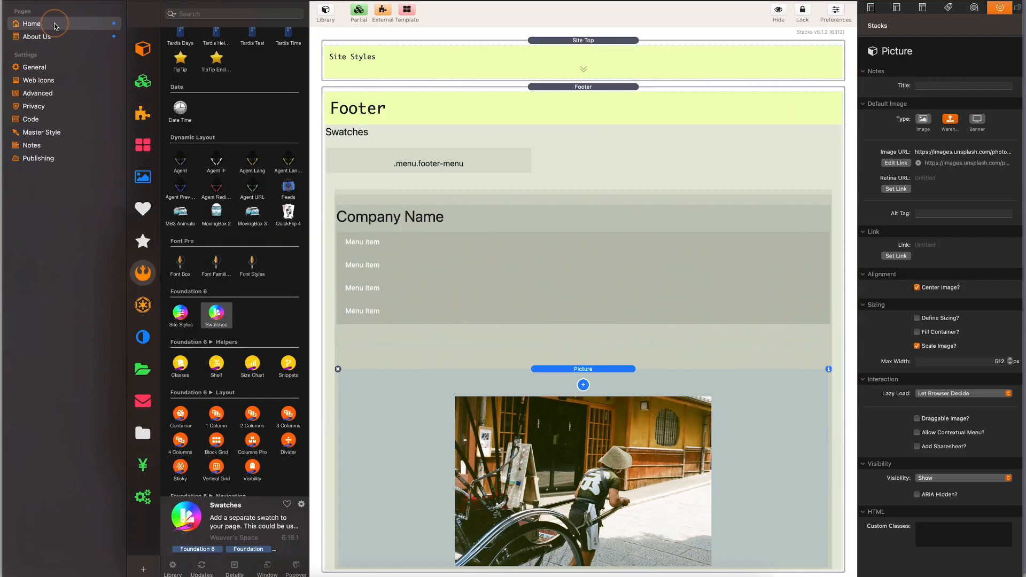
{"action": "key", "text": "super+r"}
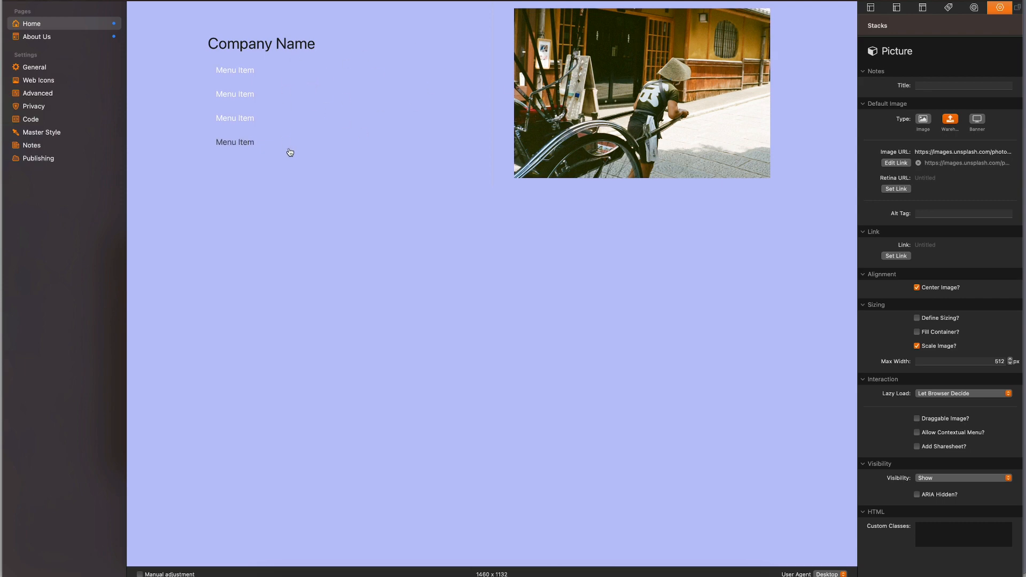
{"action": "key", "text": "super+r"}
Turn off the drop area in the Footer partial's second column and check the About Us and Home pages
{"action": "double_click", "coordinate": [569, 88]}
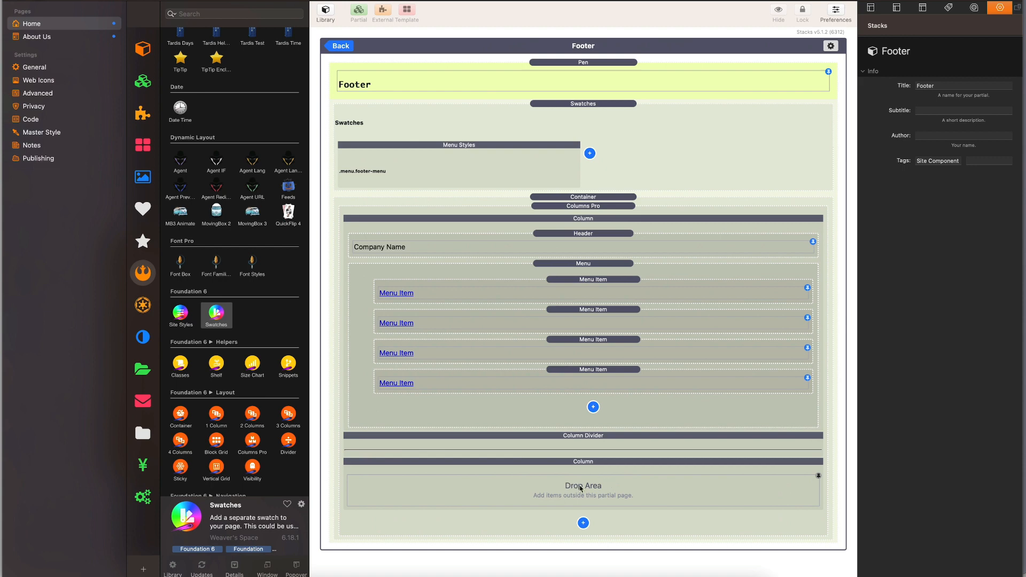
{"action": "left_click", "coordinate": [818, 476]}
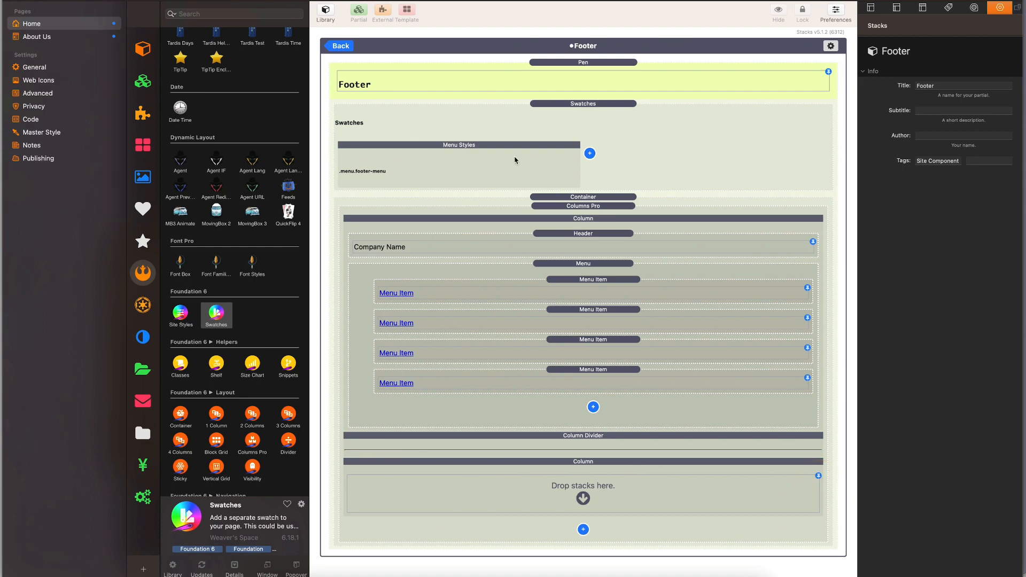
{"action": "left_click", "coordinate": [342, 46]}
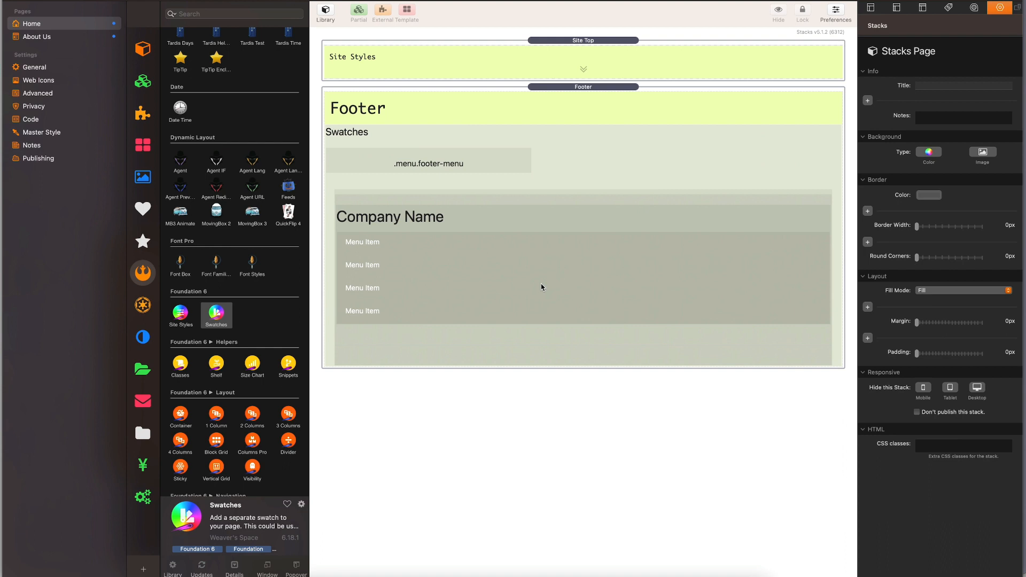
{"action": "left_click", "coordinate": [59, 38]}
{"action": "left_click", "coordinate": [94, 24]}
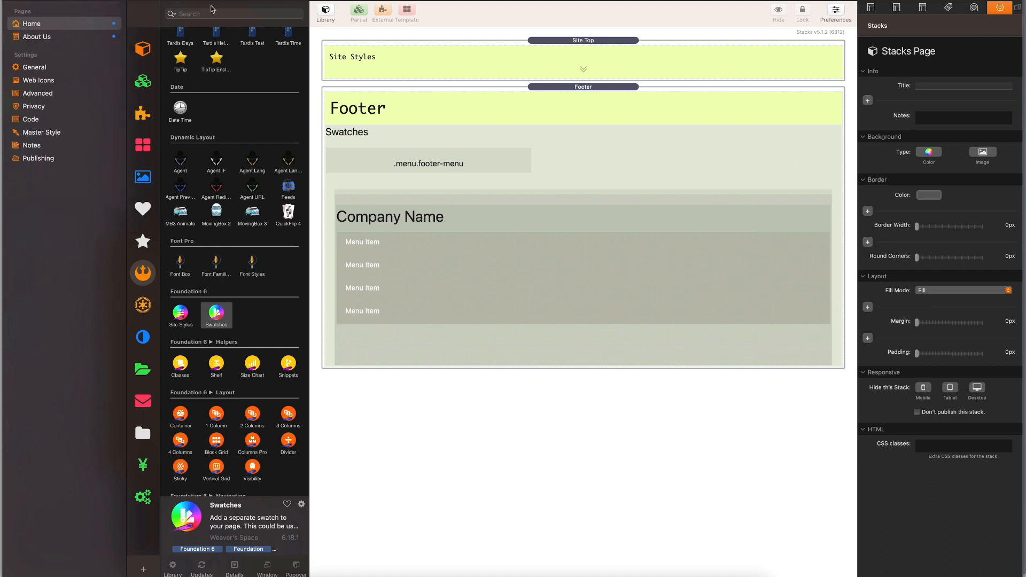